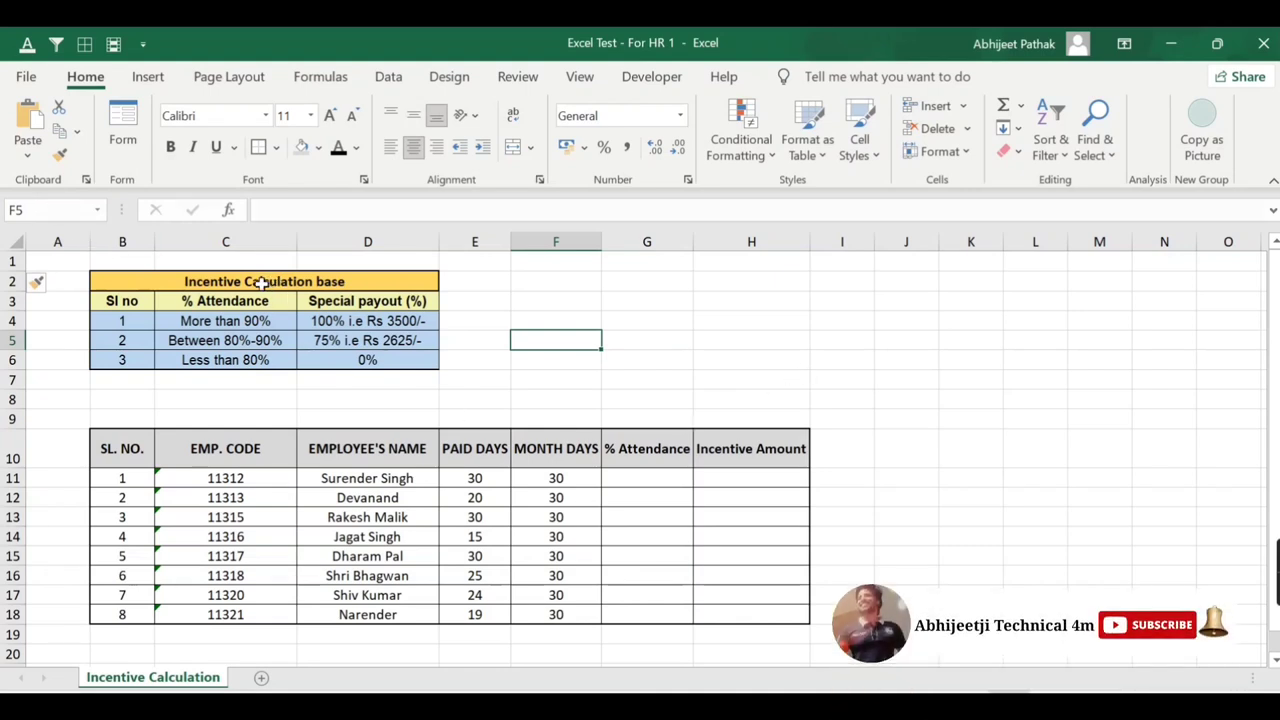
Step: Highlight the incentive base table's attendance thresholds (above 90%, 80%-90%, below 80%) and their payouts
{"action": "left_click_drag", "start_coordinate": [276, 283], "coordinate": [380, 378]}
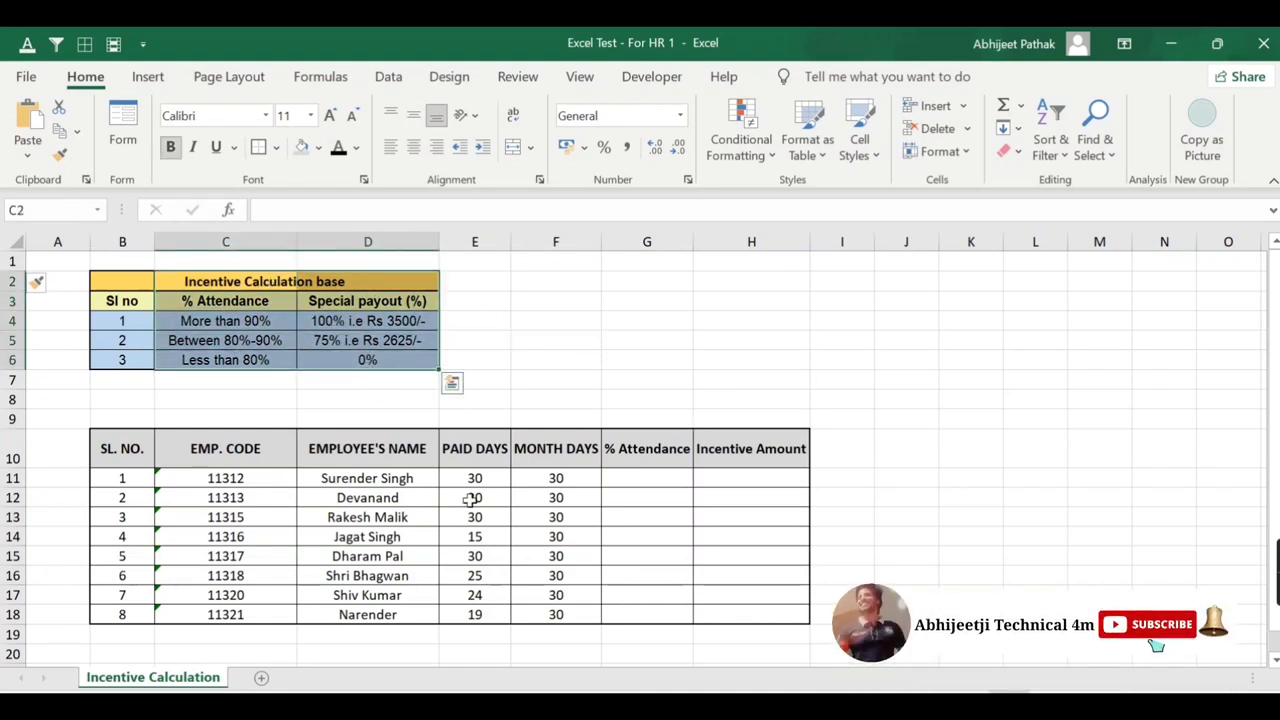
{"action": "left_click_drag", "start_coordinate": [751, 479], "coordinate": [777, 611]}
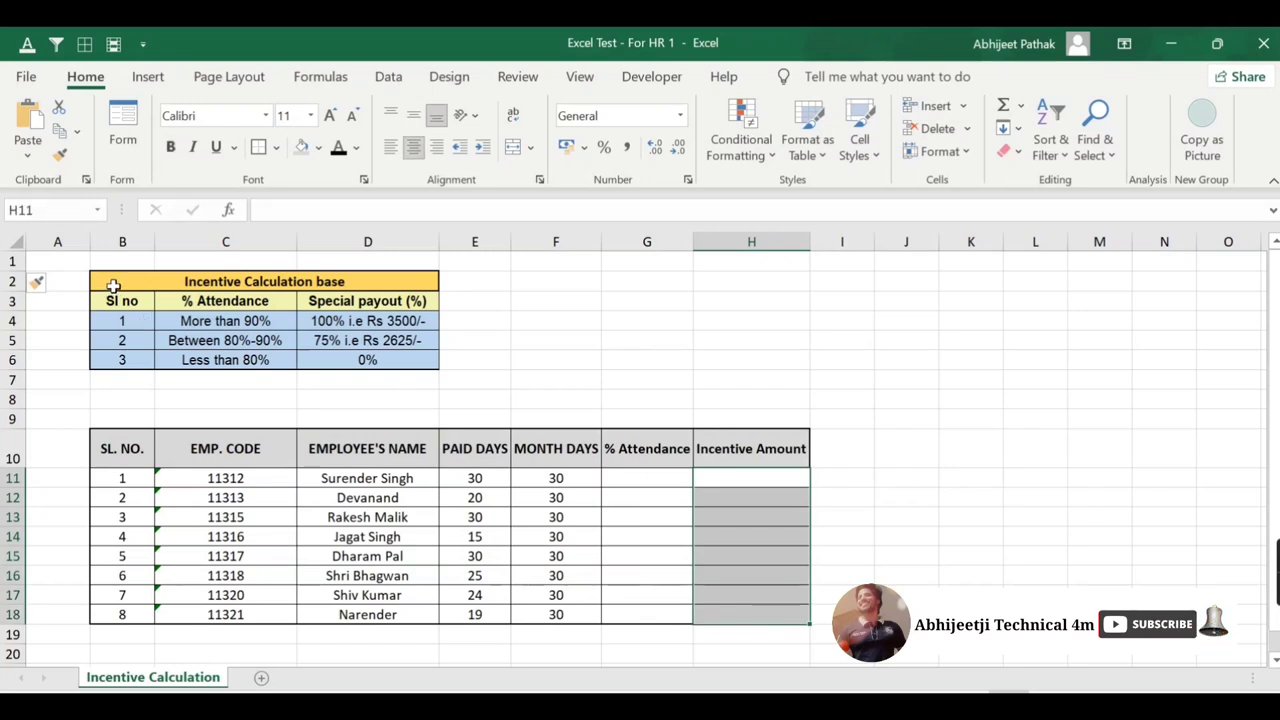
{"action": "left_click_drag", "start_coordinate": [112, 285], "coordinate": [404, 366]}
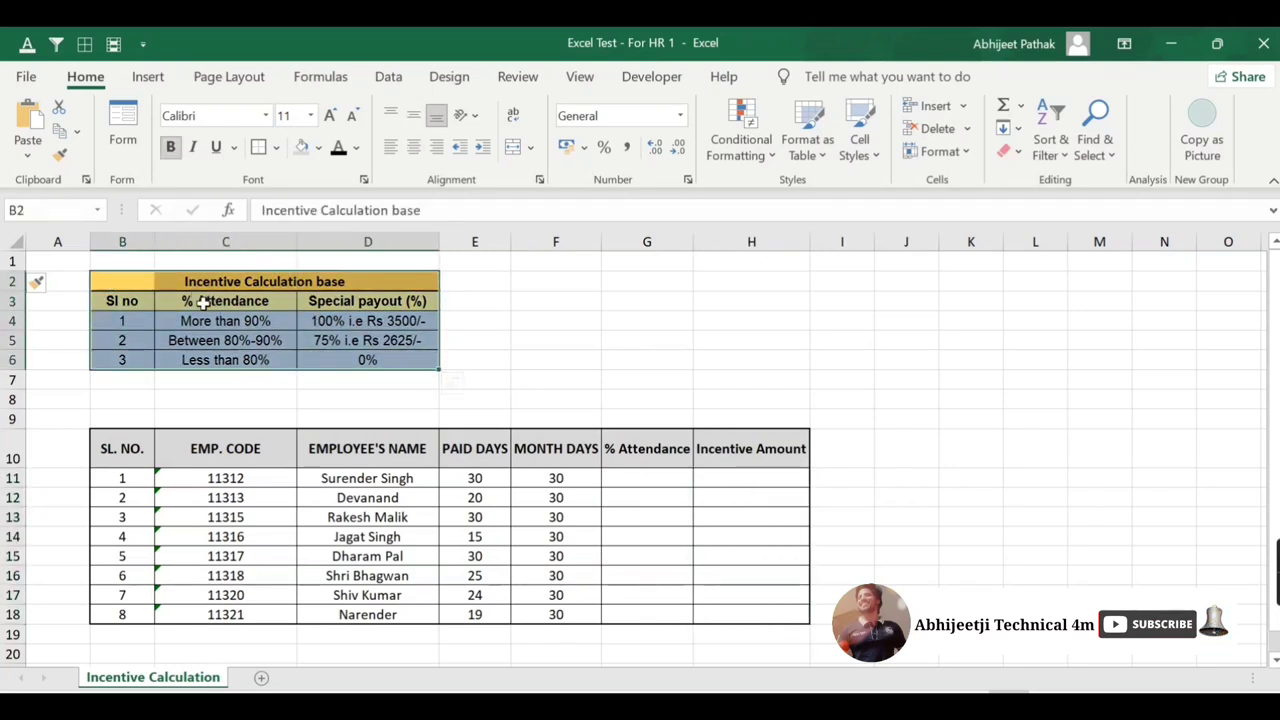
{"action": "left_click", "coordinate": [203, 303]}
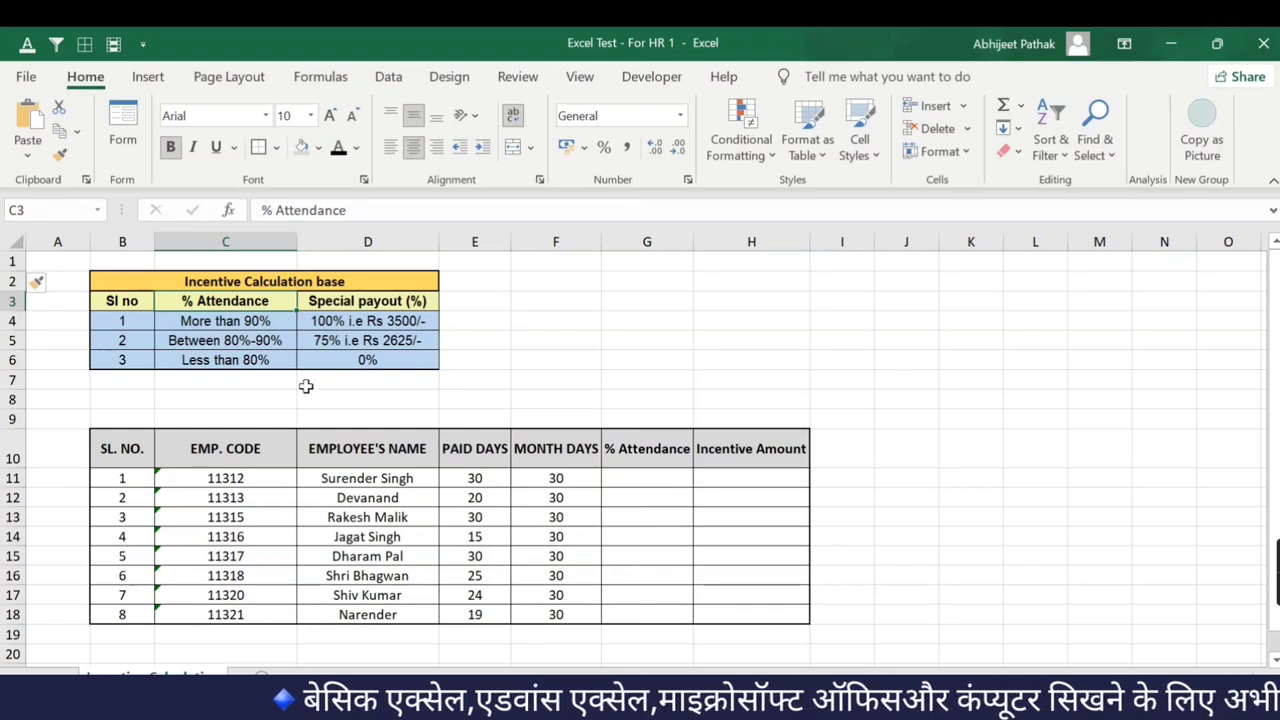
{"action": "left_click", "coordinate": [203, 320]}
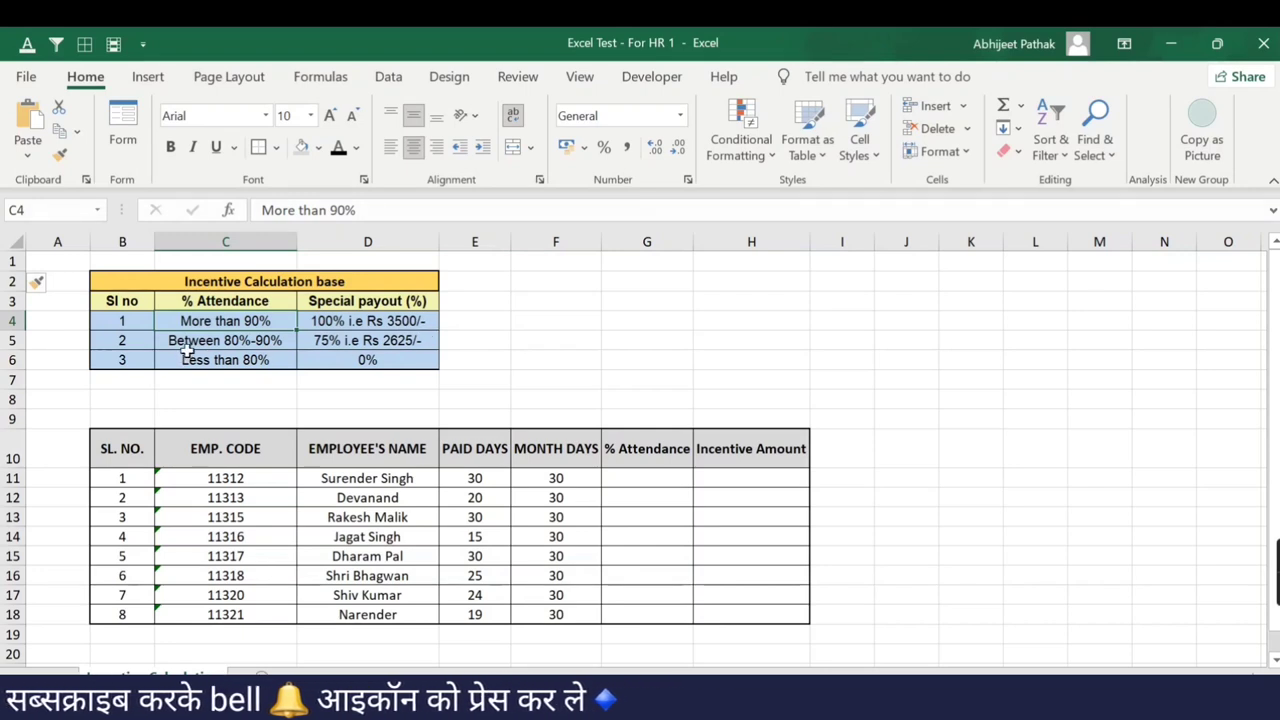
{"action": "left_click", "coordinate": [215, 341]}
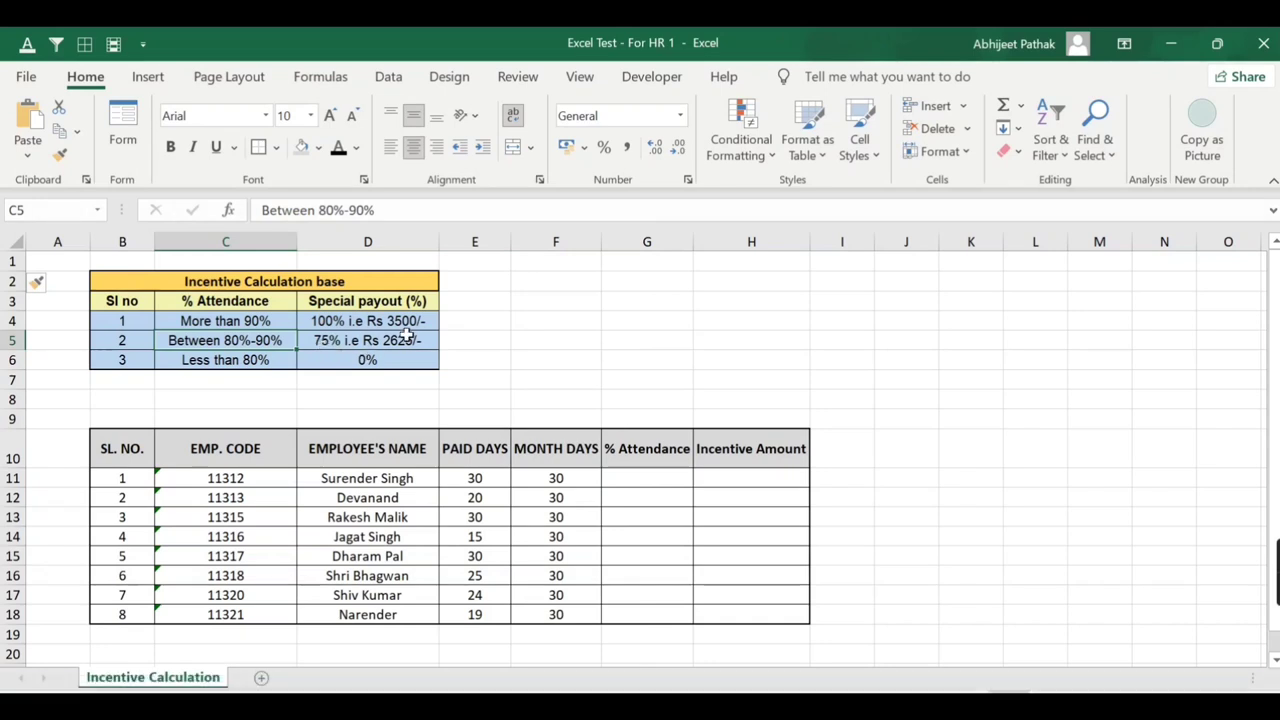
{"action": "left_click", "coordinate": [412, 340]}
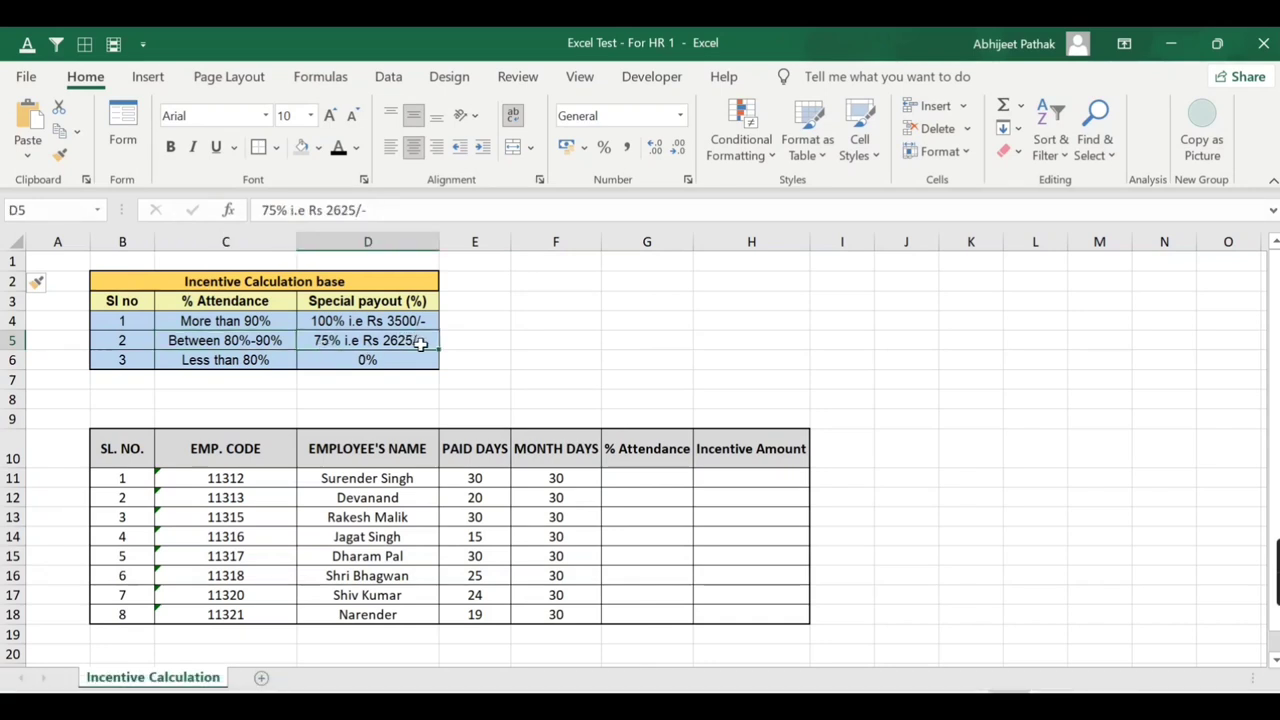
{"action": "left_click", "coordinate": [198, 363]}
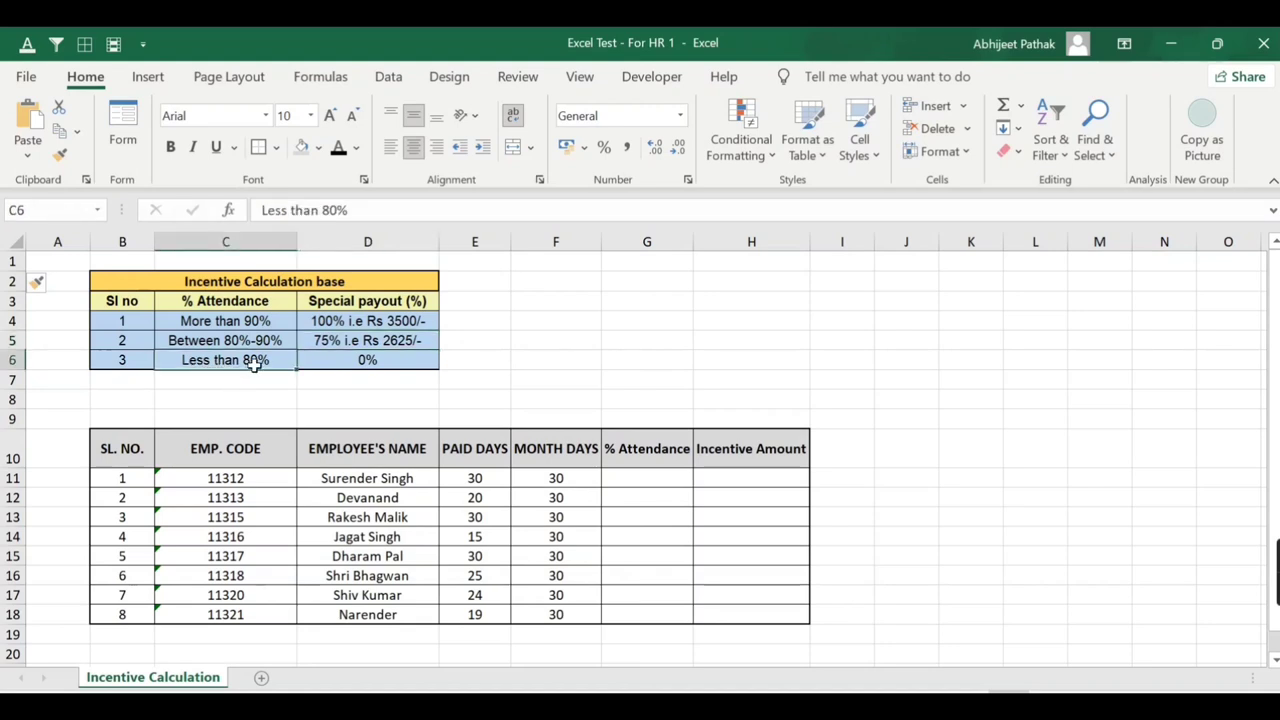
{"action": "left_click", "coordinate": [353, 361]}
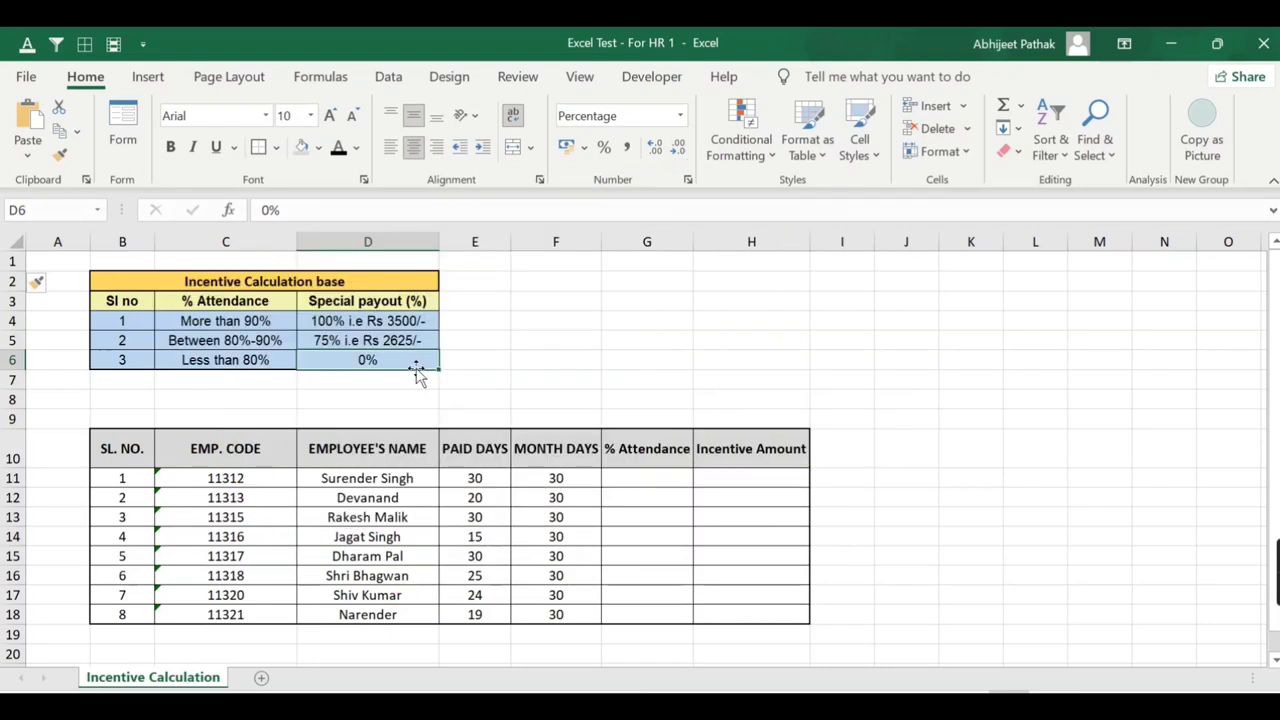
Step: Point out the employee names, month days and paid days in the employee table
{"action": "left_click", "coordinate": [633, 478]}
{"action": "key", "text": "Left"}
{"action": "left_click_drag", "start_coordinate": [383, 480], "coordinate": [388, 616]}
{"action": "left_click", "coordinate": [554, 480]}
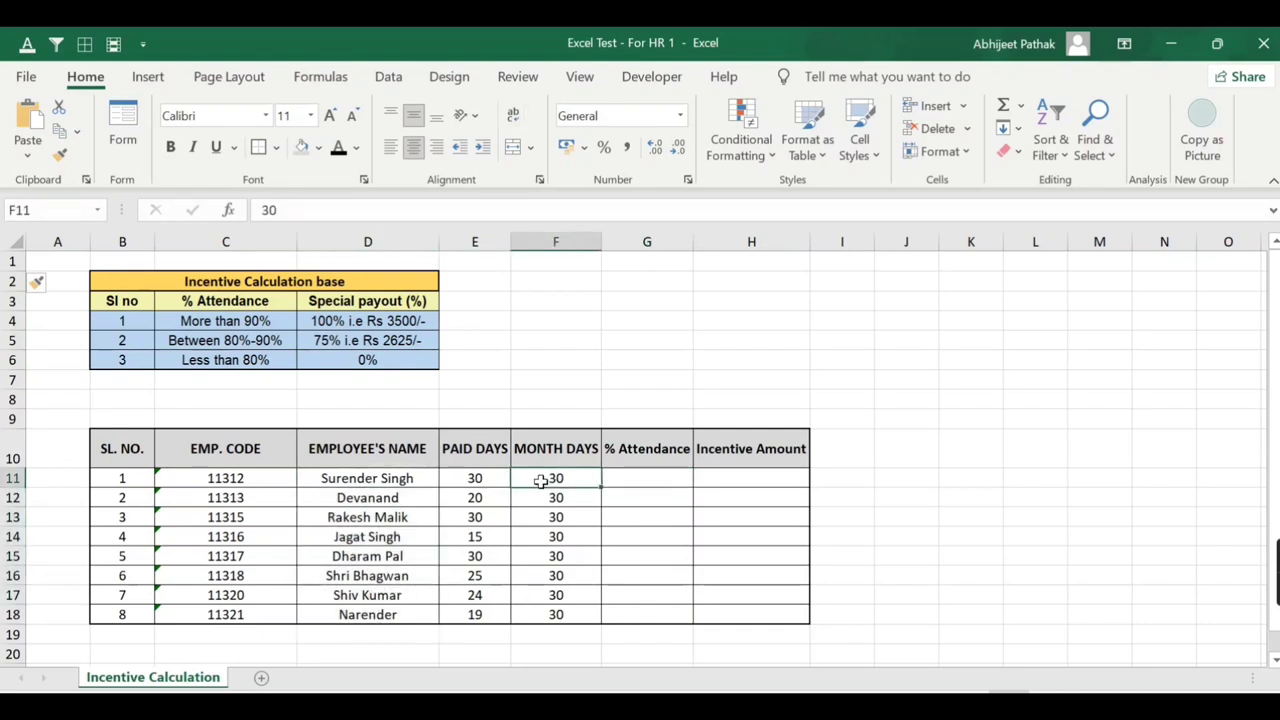
{"action": "left_click", "coordinate": [486, 480]}
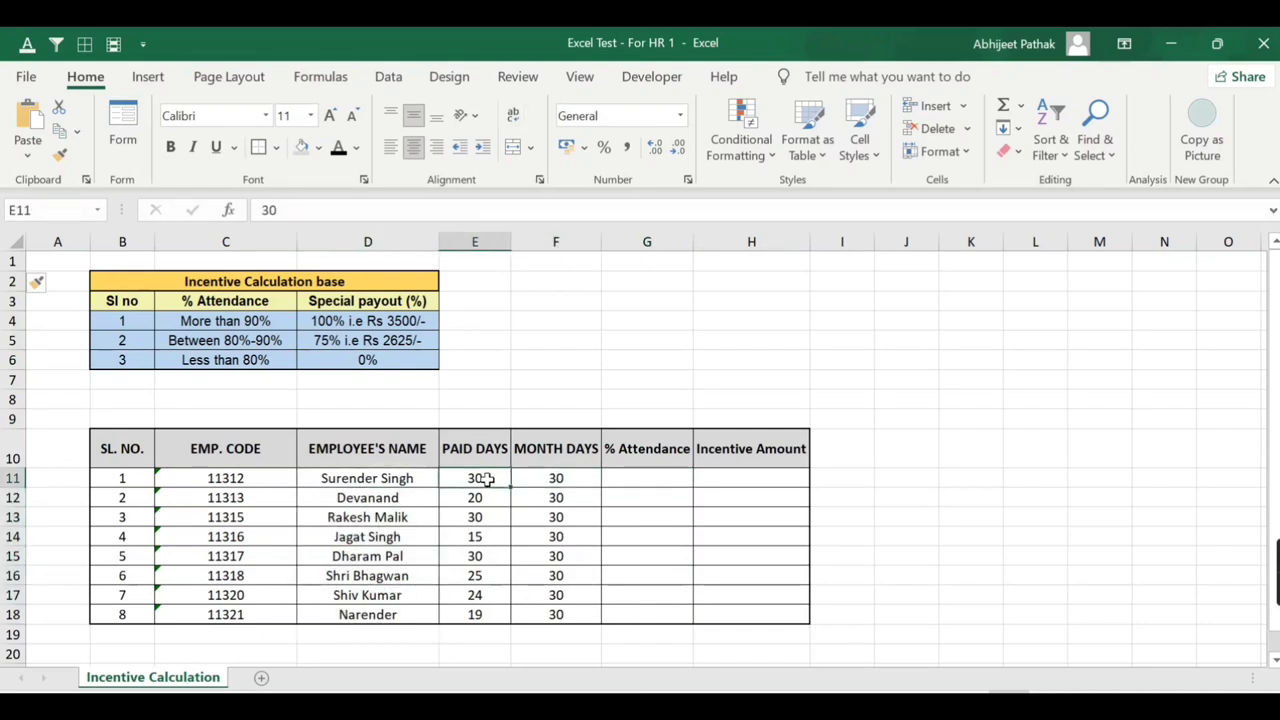
Step: Enter =E11/F11 in G11 and fill it down to G18
{"action": "left_click", "coordinate": [629, 476]}
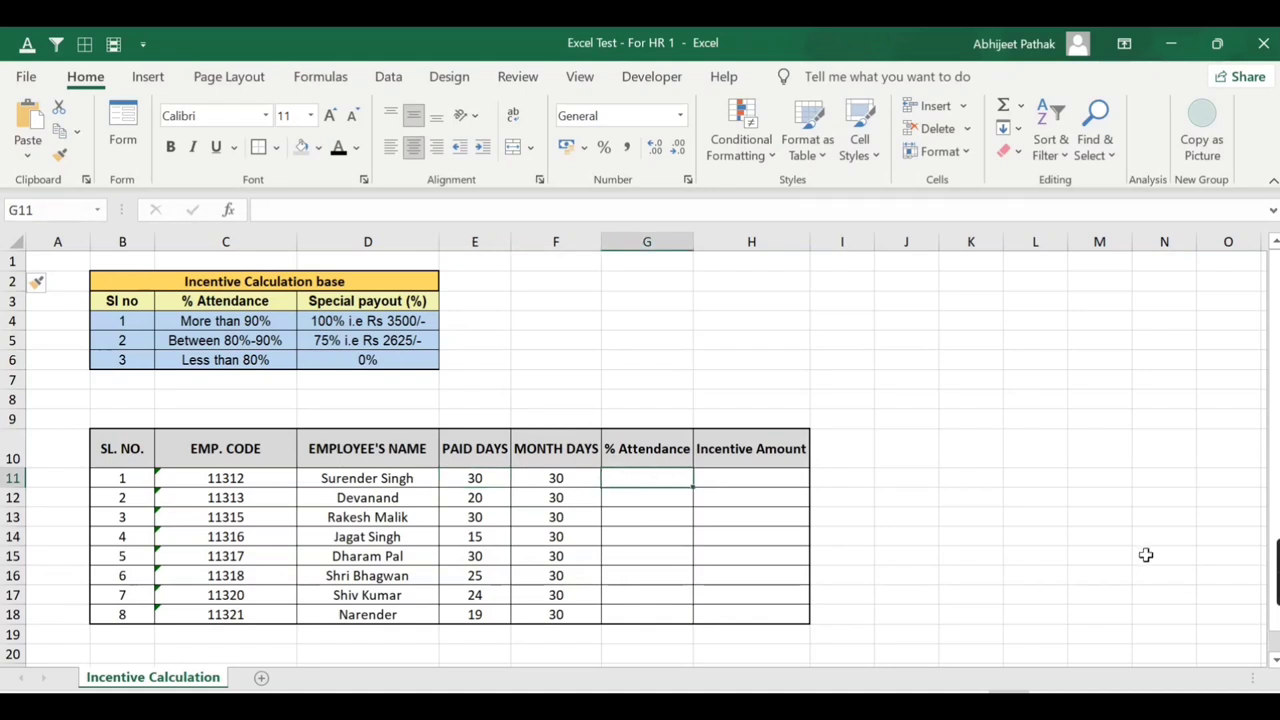
{"action": "type", "text": "="}
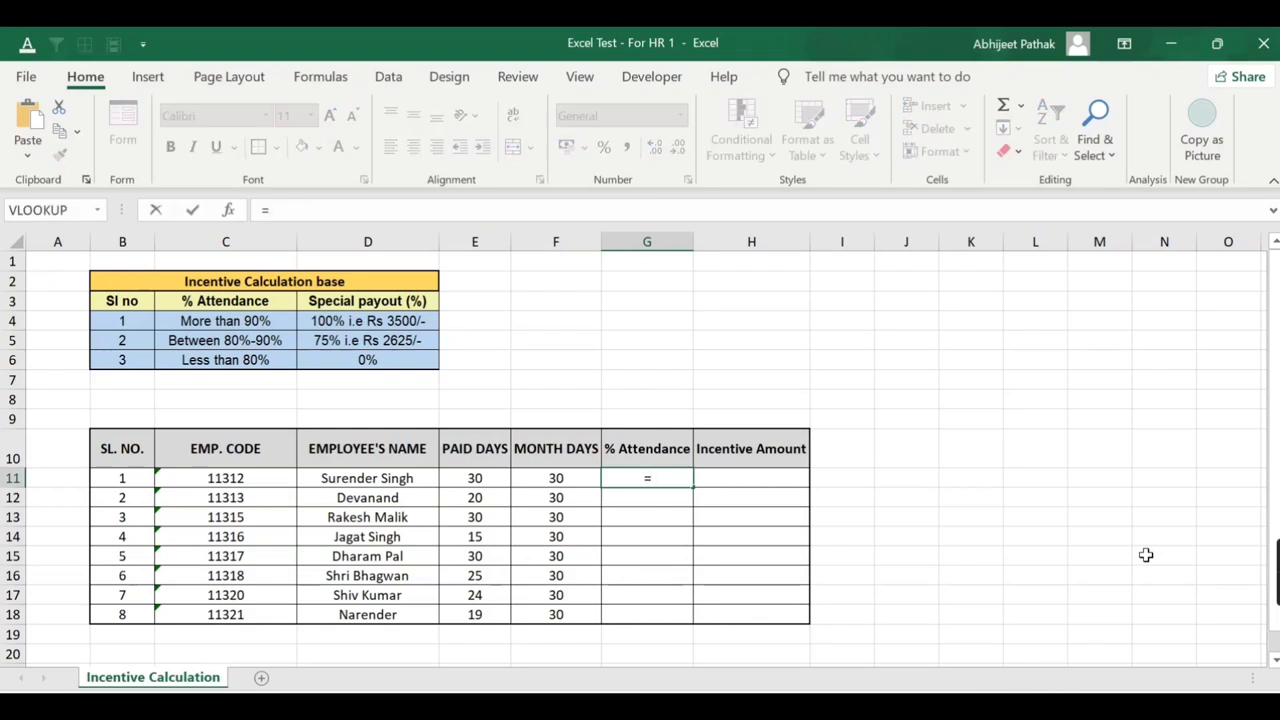
{"action": "key", "text": "Left"}
{"action": "key", "text": "Left"}
{"action": "type", "text": "/"}
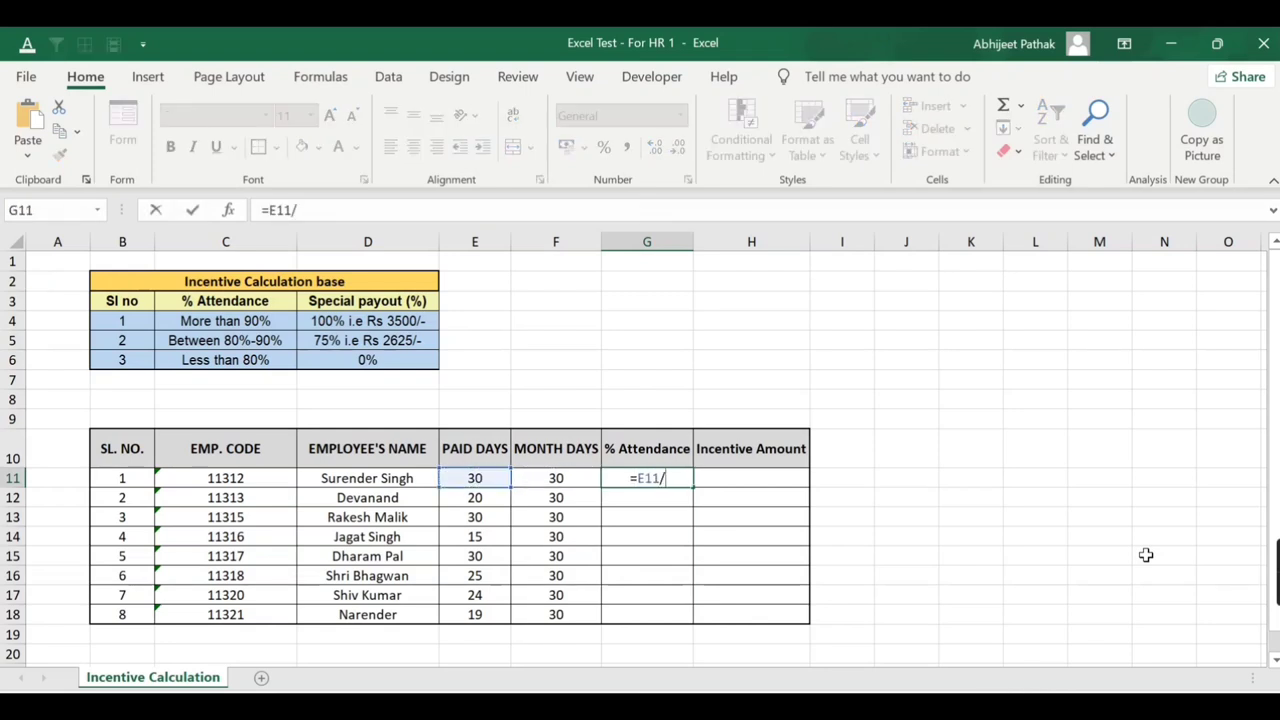
{"action": "key", "text": "Left"}
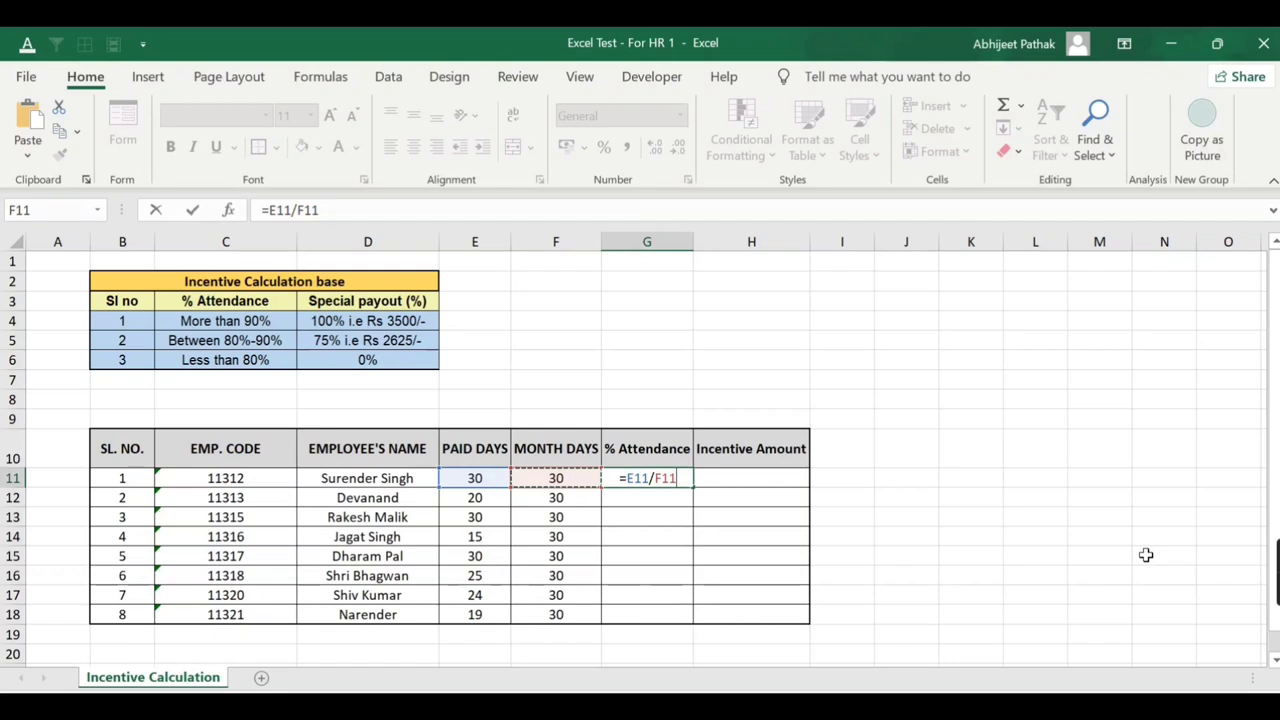
{"action": "key", "text": "ctrl+Return"}
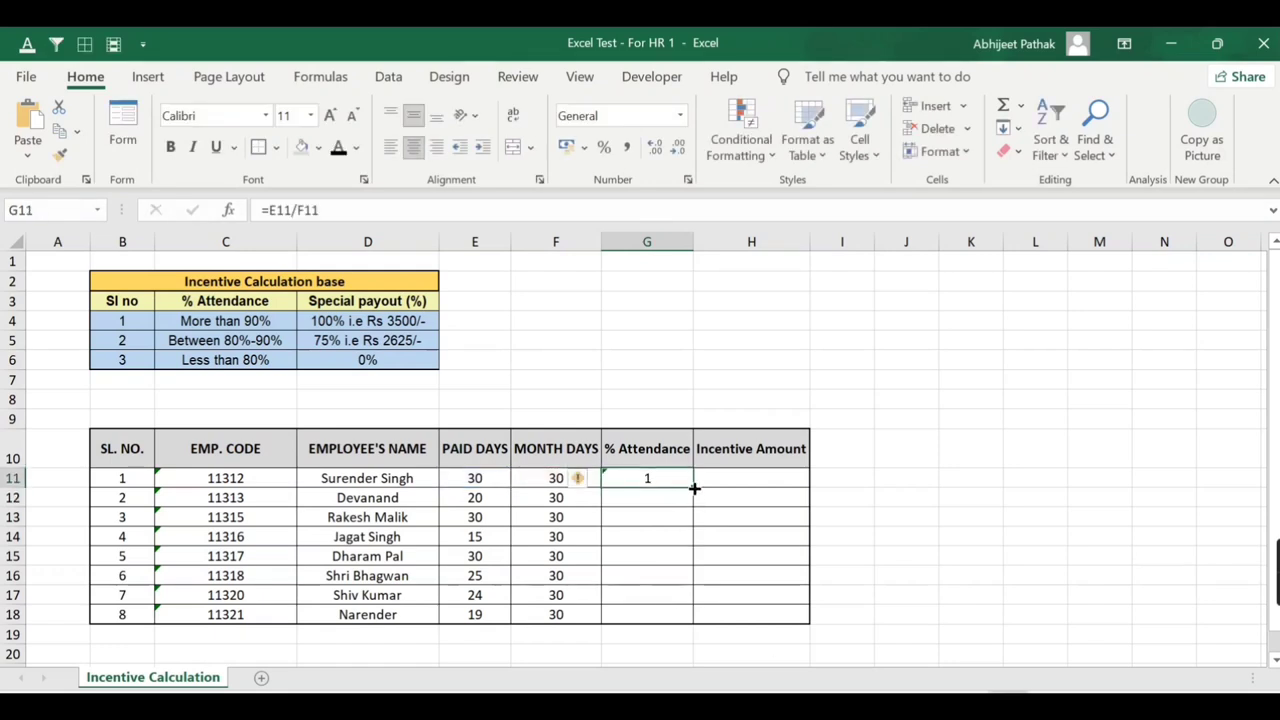
{"action": "left_click_drag", "start_coordinate": [694, 487], "coordinate": [692, 617]}
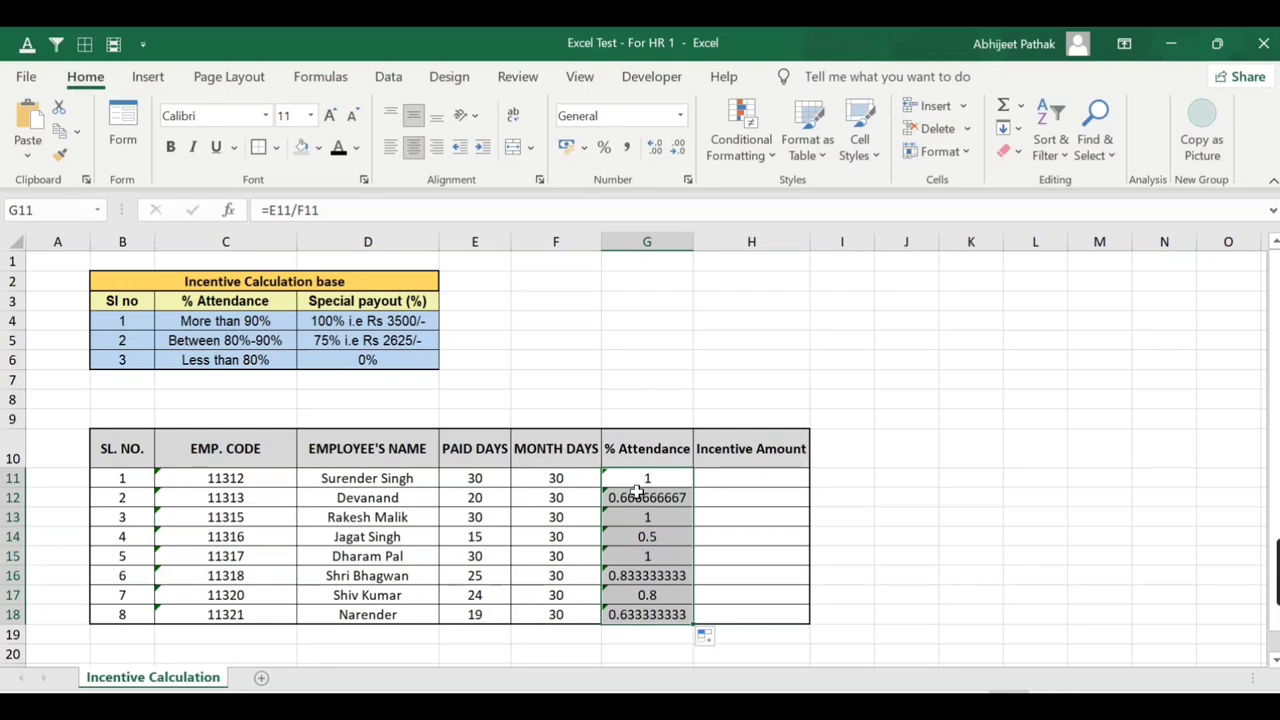
Step: Format the attendance results G11:G18 as percentages
{"action": "left_click_drag", "start_coordinate": [647, 481], "coordinate": [652, 615]}
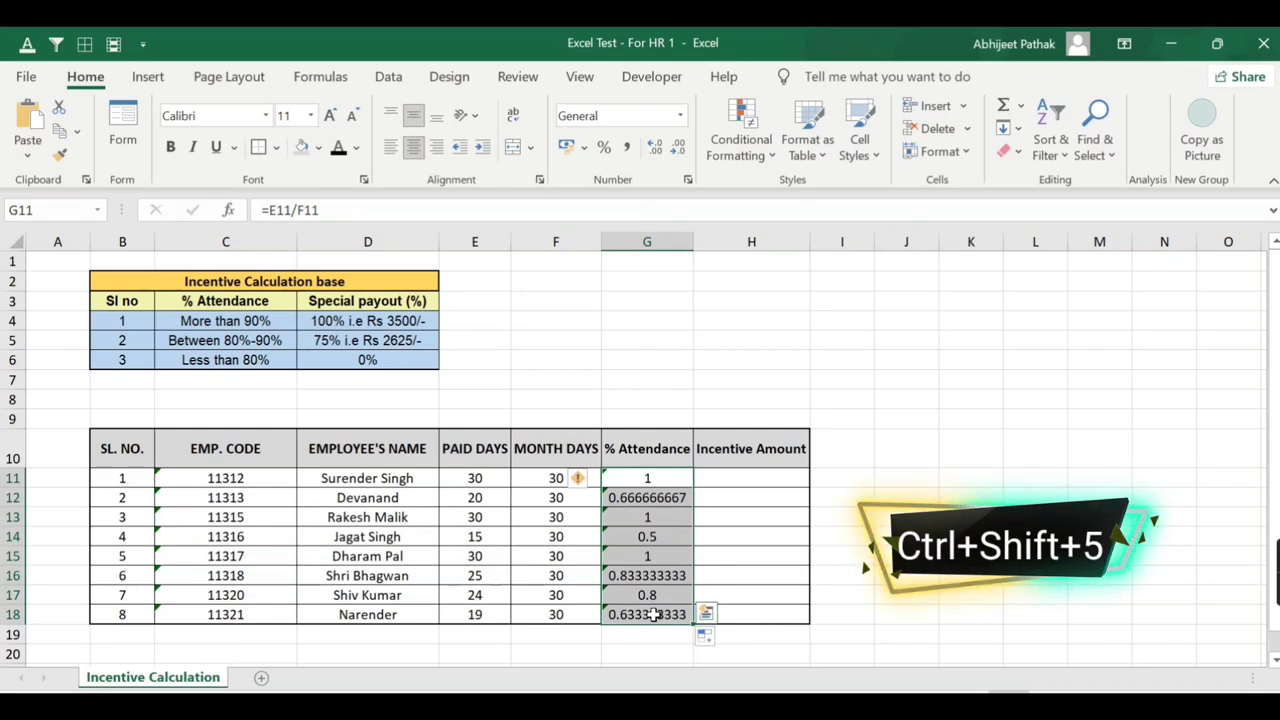
{"action": "left_click", "coordinate": [605, 148]}
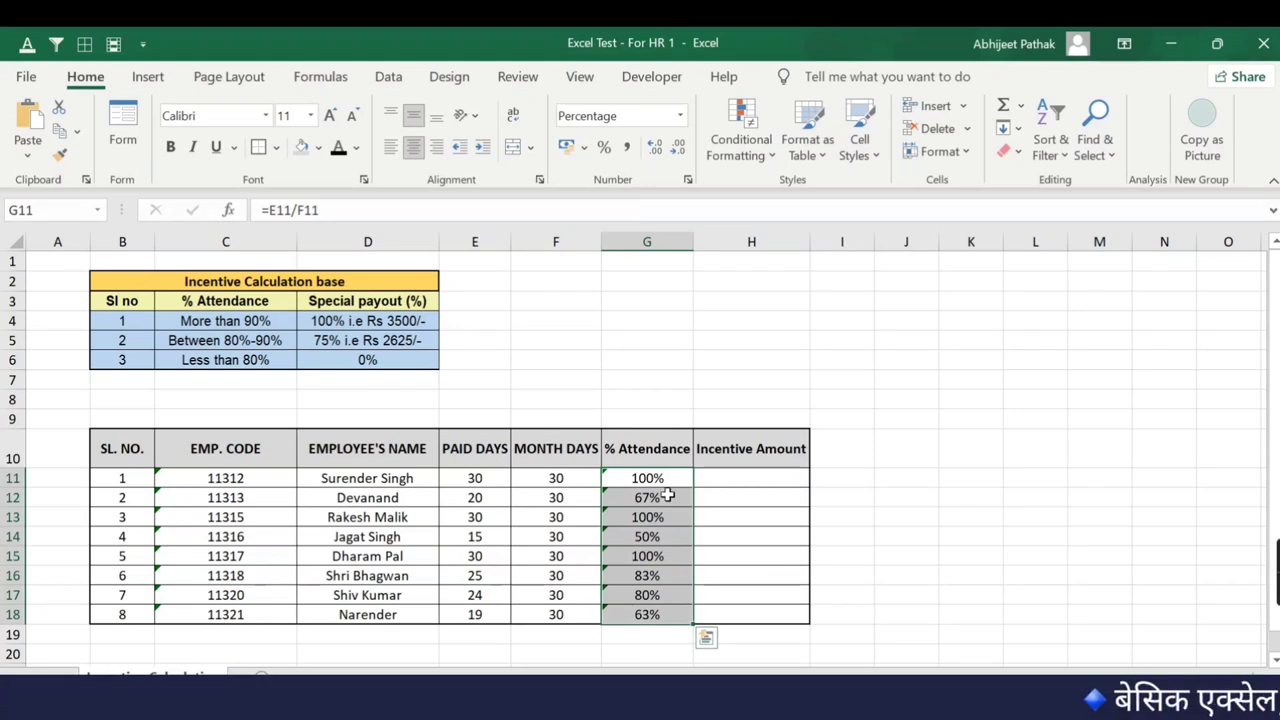
{"action": "key", "text": "Right"}
Step: Enter =IF(G11>90%,"3500",IF(G11>=80%,"2625",IF(G11<80%,"0"))) in H11
{"action": "type", "text": "="}
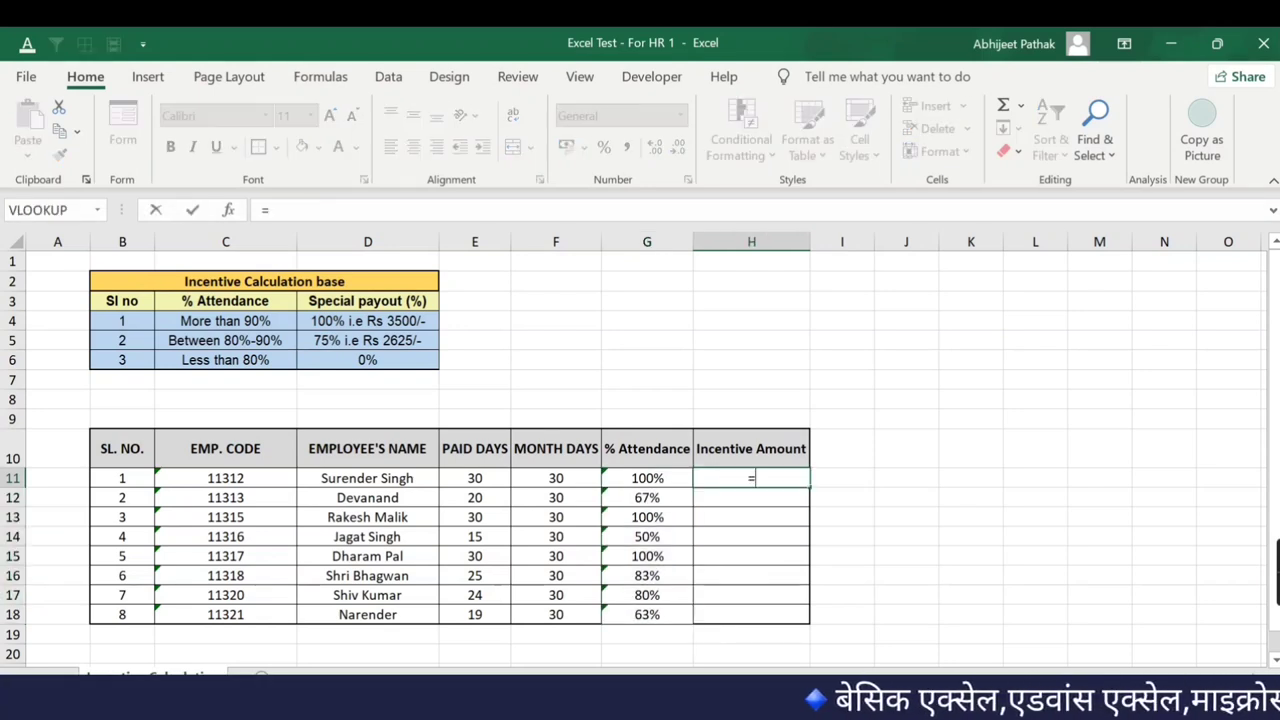
{"action": "type", "text": "if("}
{"action": "key", "text": "Left"}
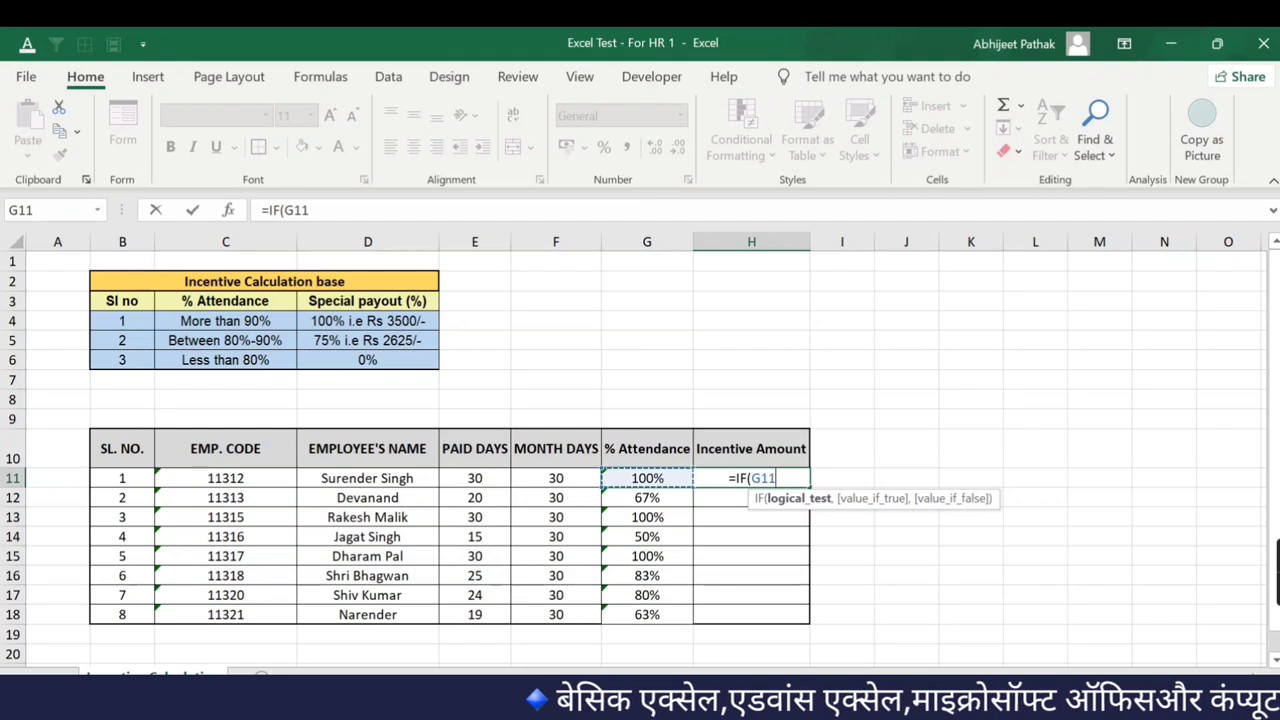
{"action": "type", "text": ">"}
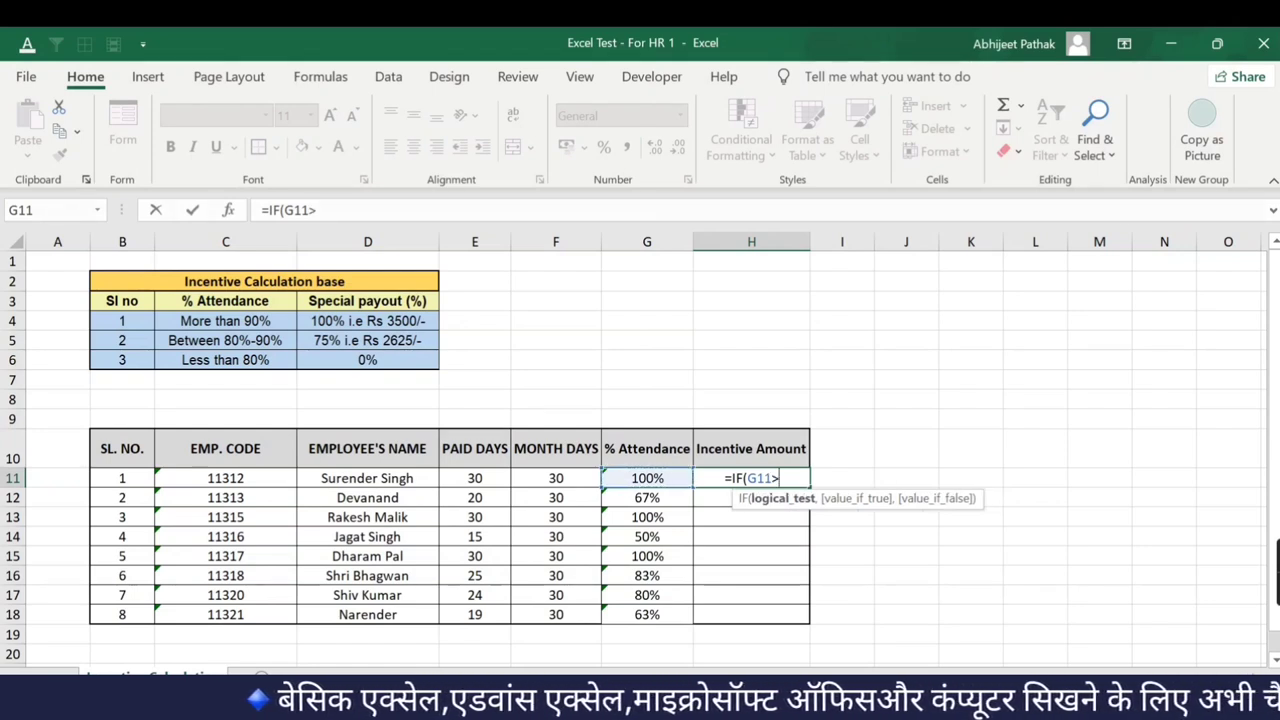
{"action": "type", "text": "90"}
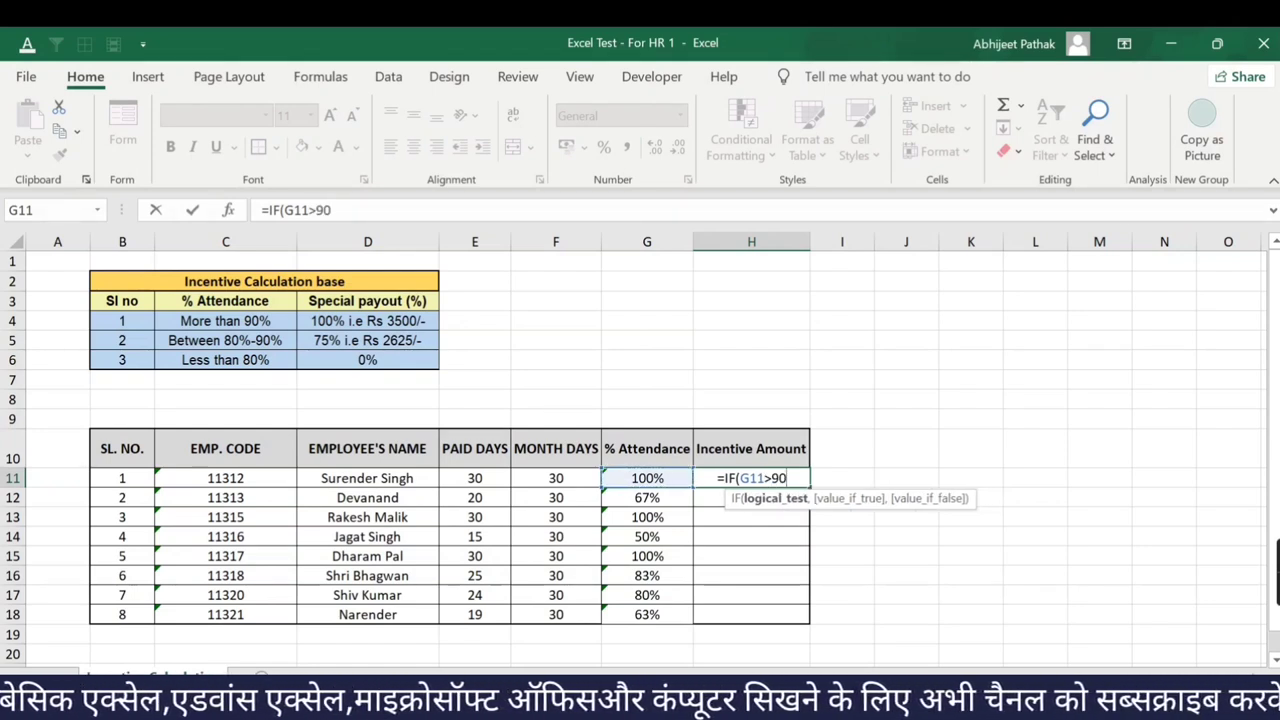
{"action": "type", "text": "%"}
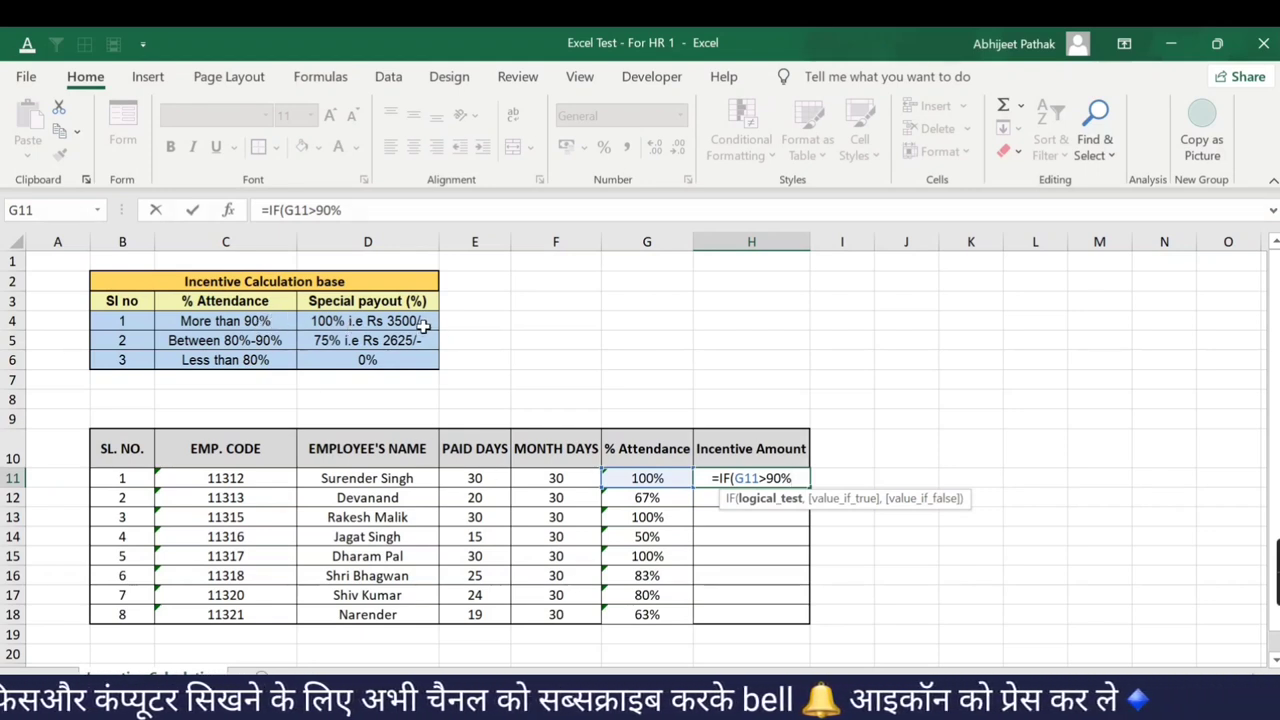
{"action": "type", "text": ","}
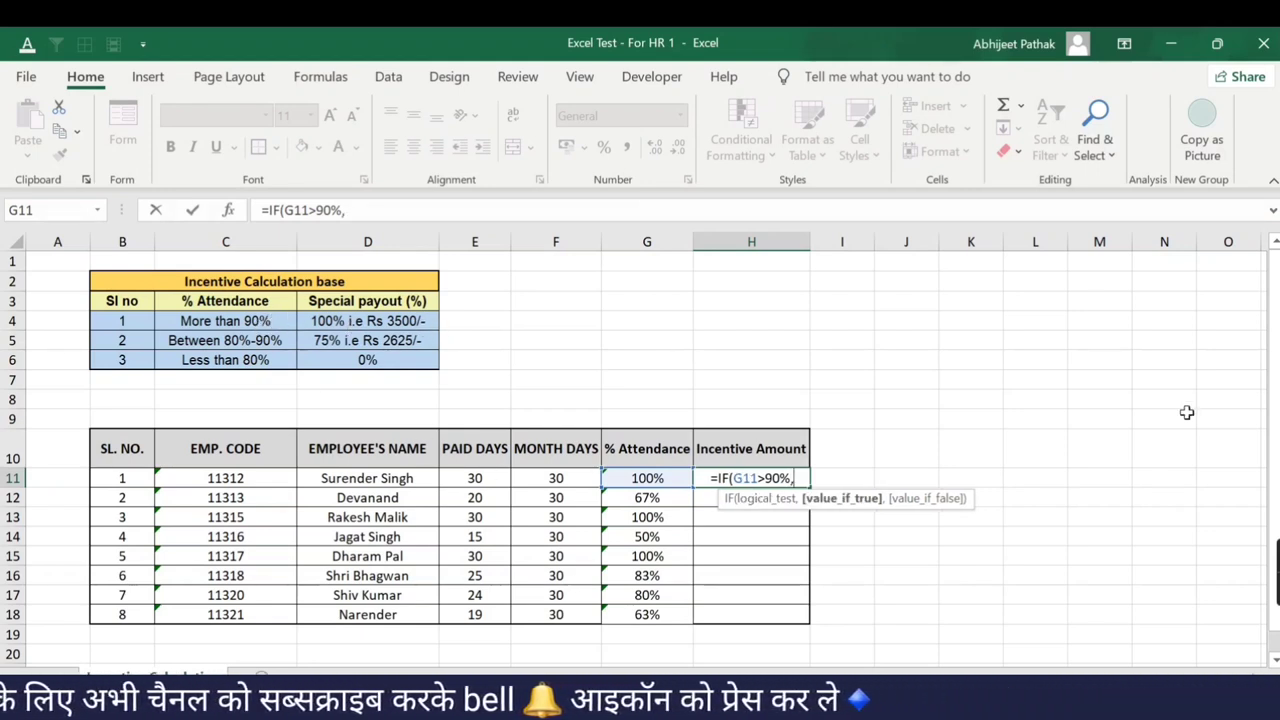
{"action": "type", "text": "\"35"}
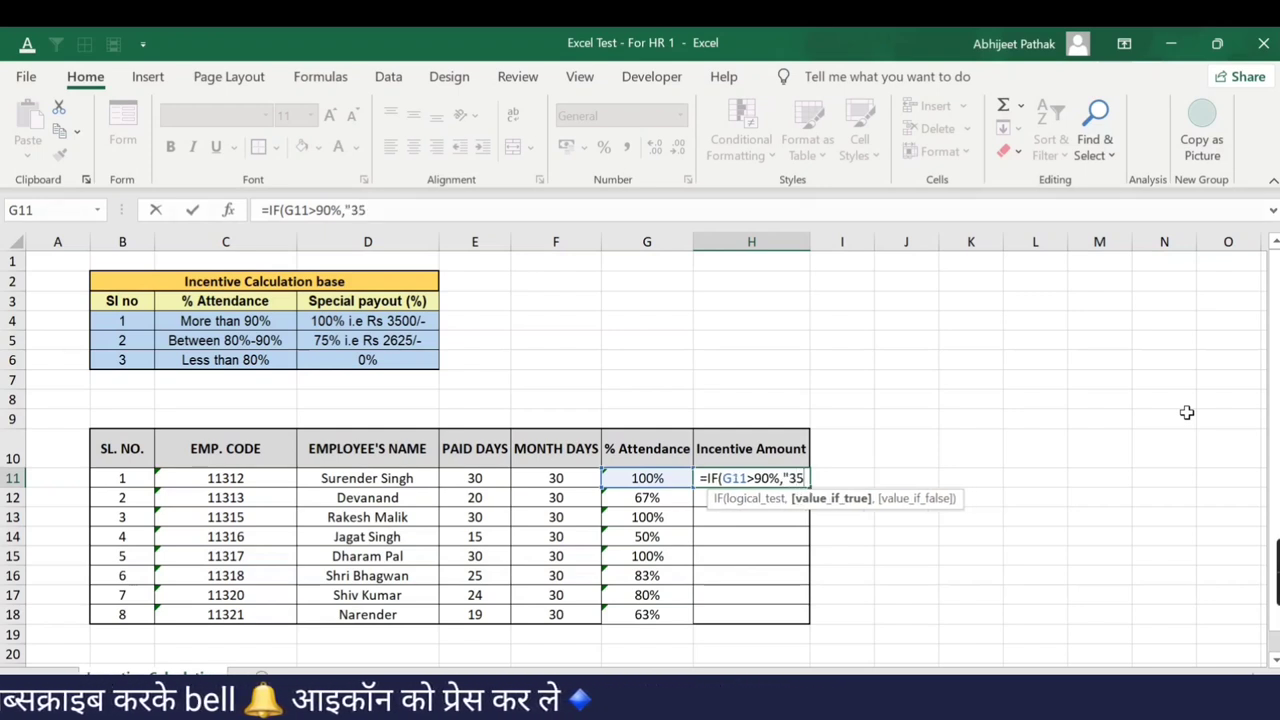
{"action": "type", "text": "00"}
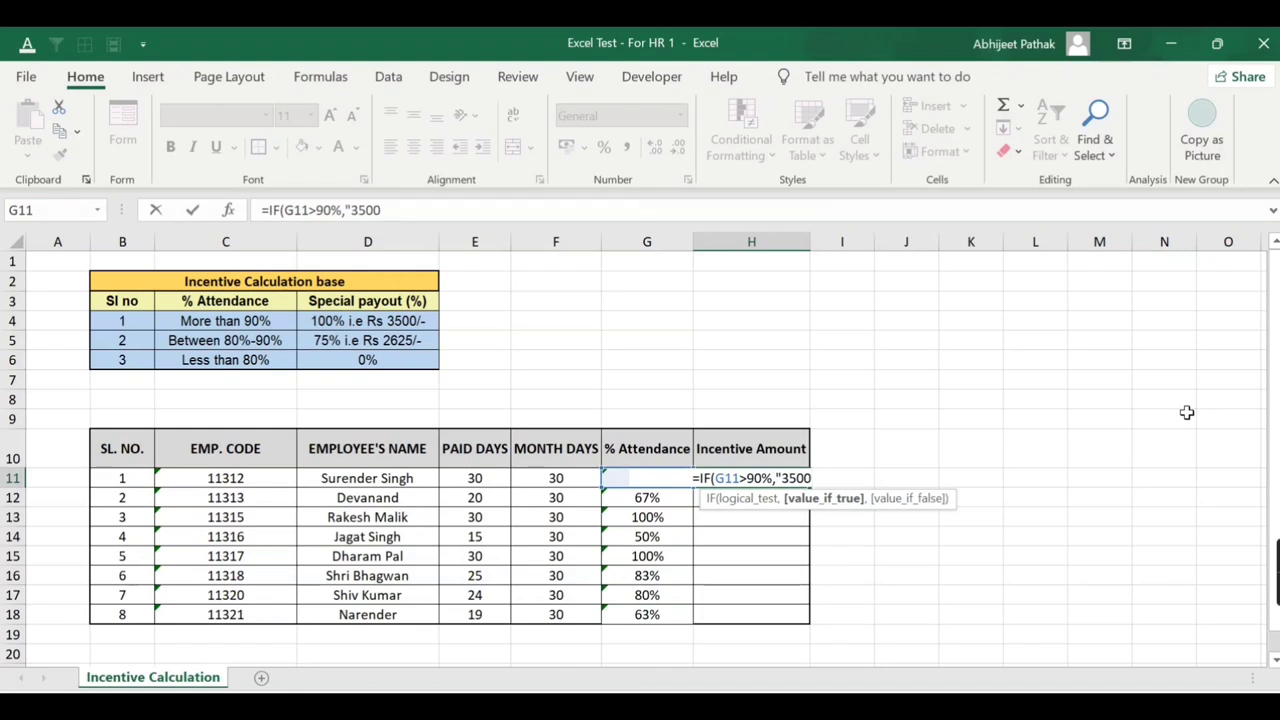
{"action": "type", "text": "\""}
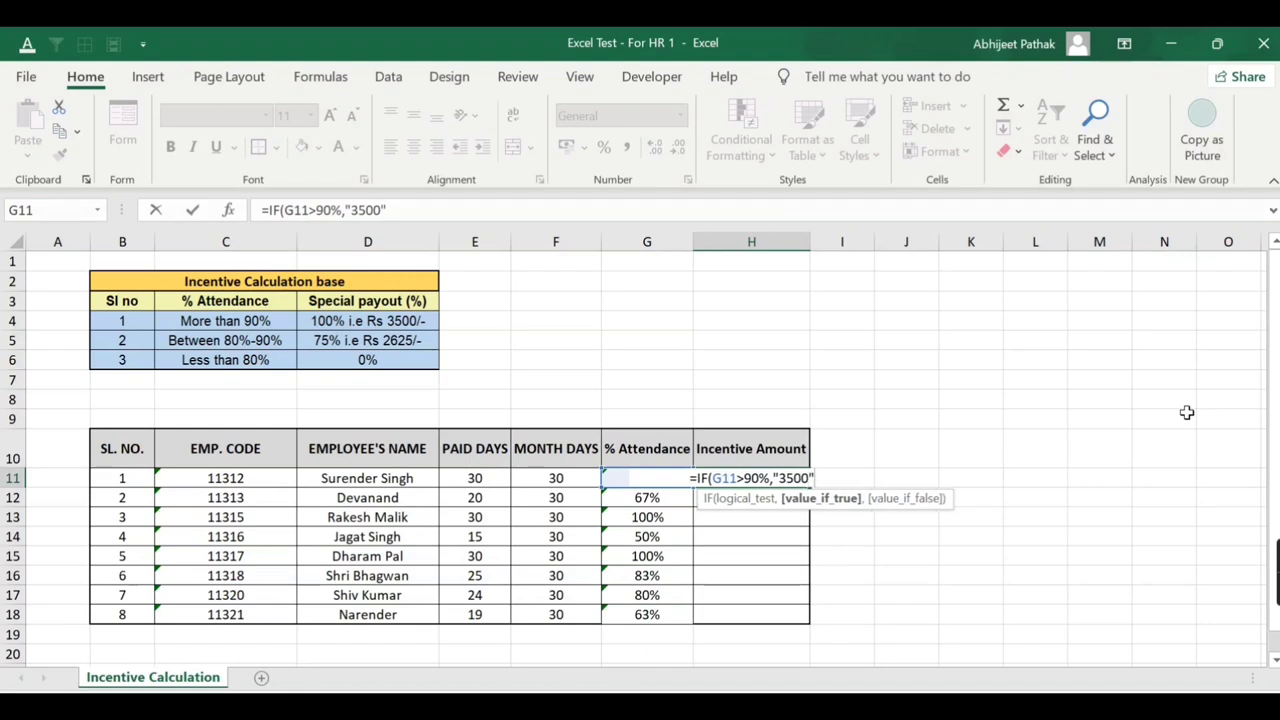
{"action": "type", "text": ",i"}
{"action": "type", "text": "f"}
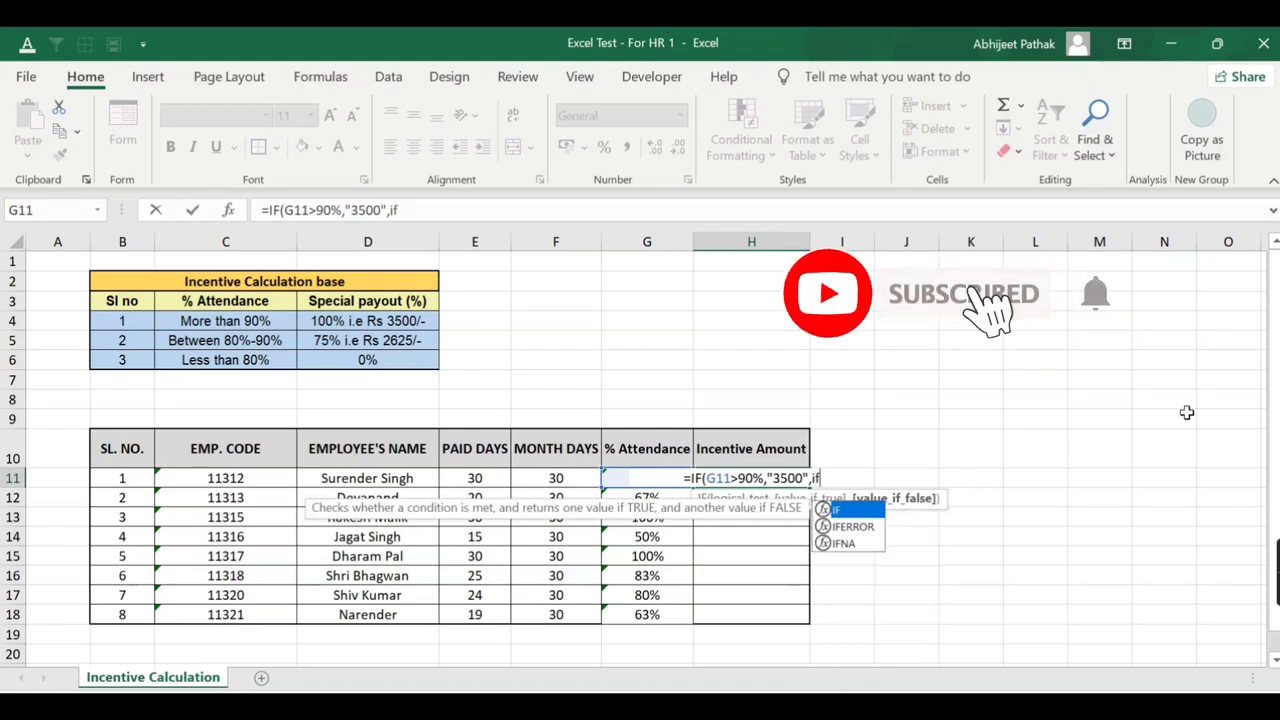
{"action": "key", "text": "Tab"}
{"action": "key", "text": "Left"}
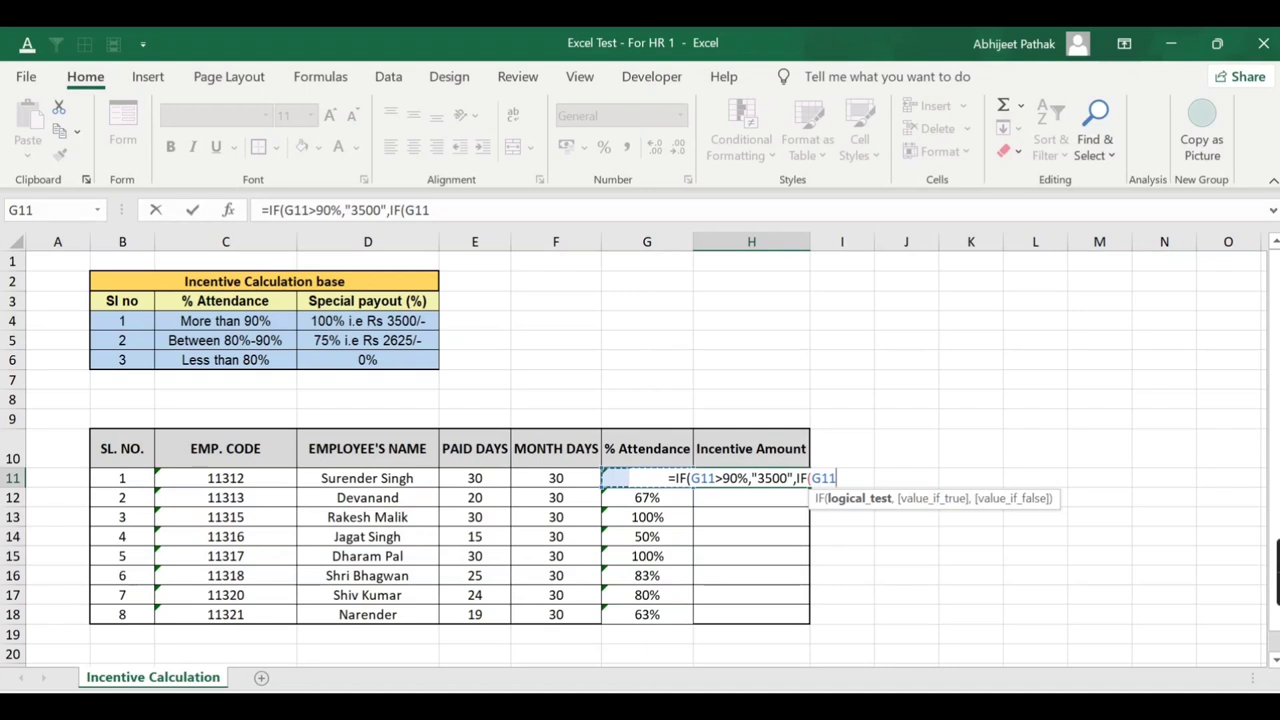
{"action": "type", "text": ">=80"}
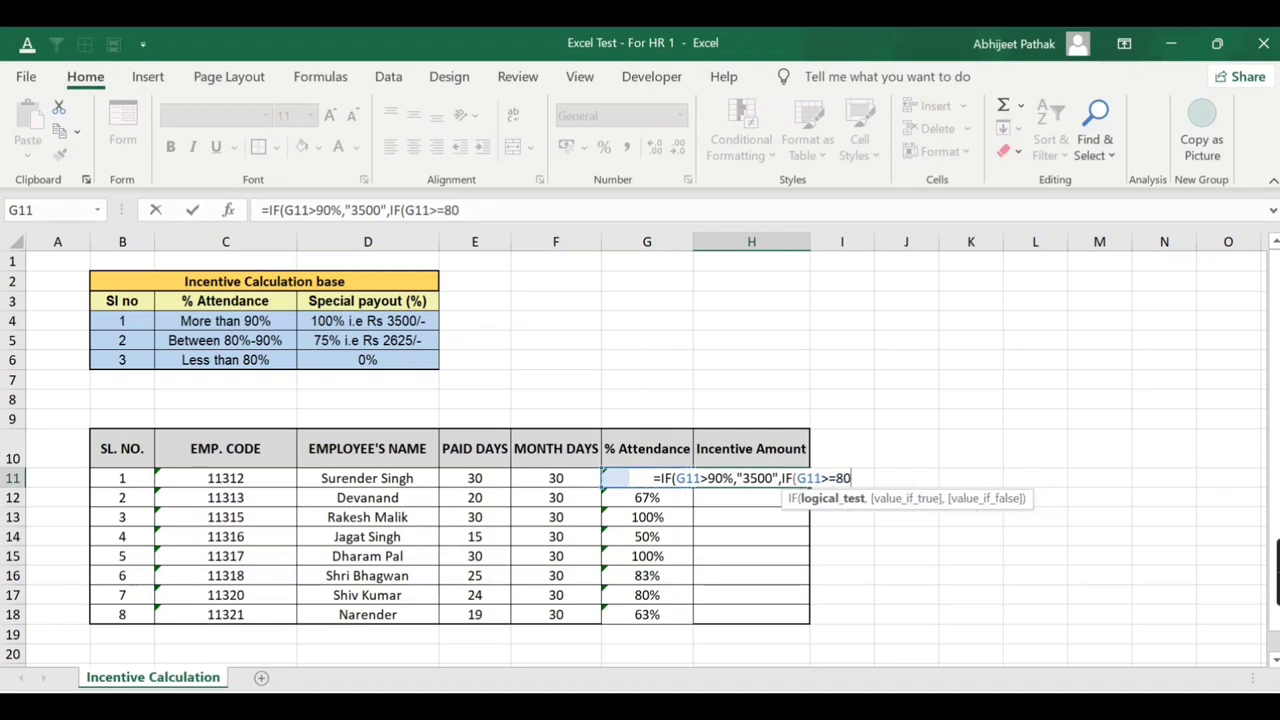
{"action": "type", "text": "%,"}
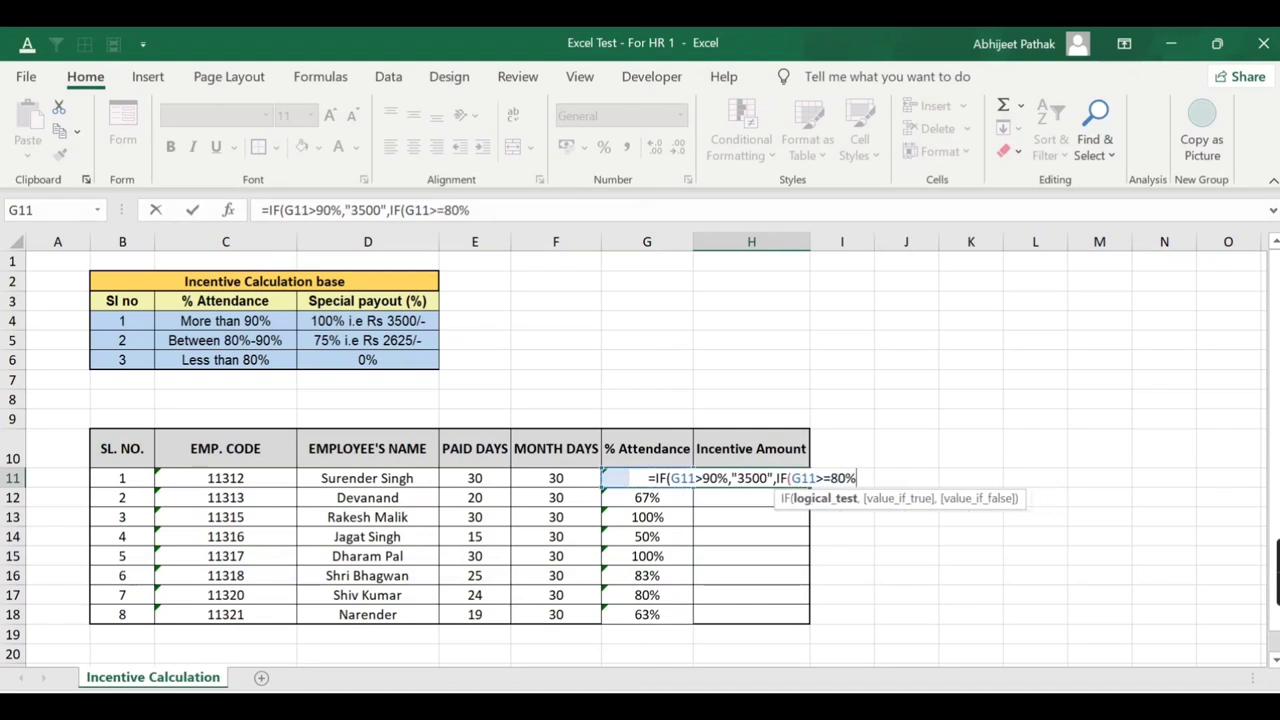
{"action": "type", "text": "\"2"}
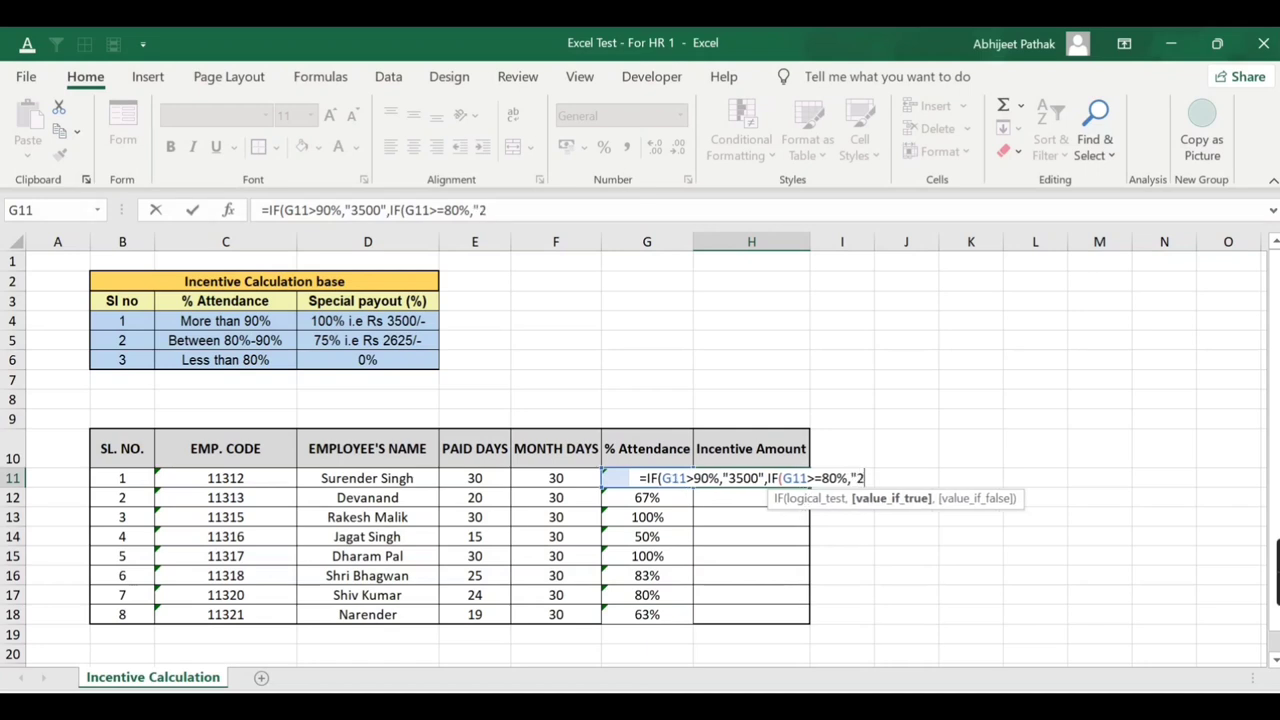
{"action": "type", "text": "625\""}
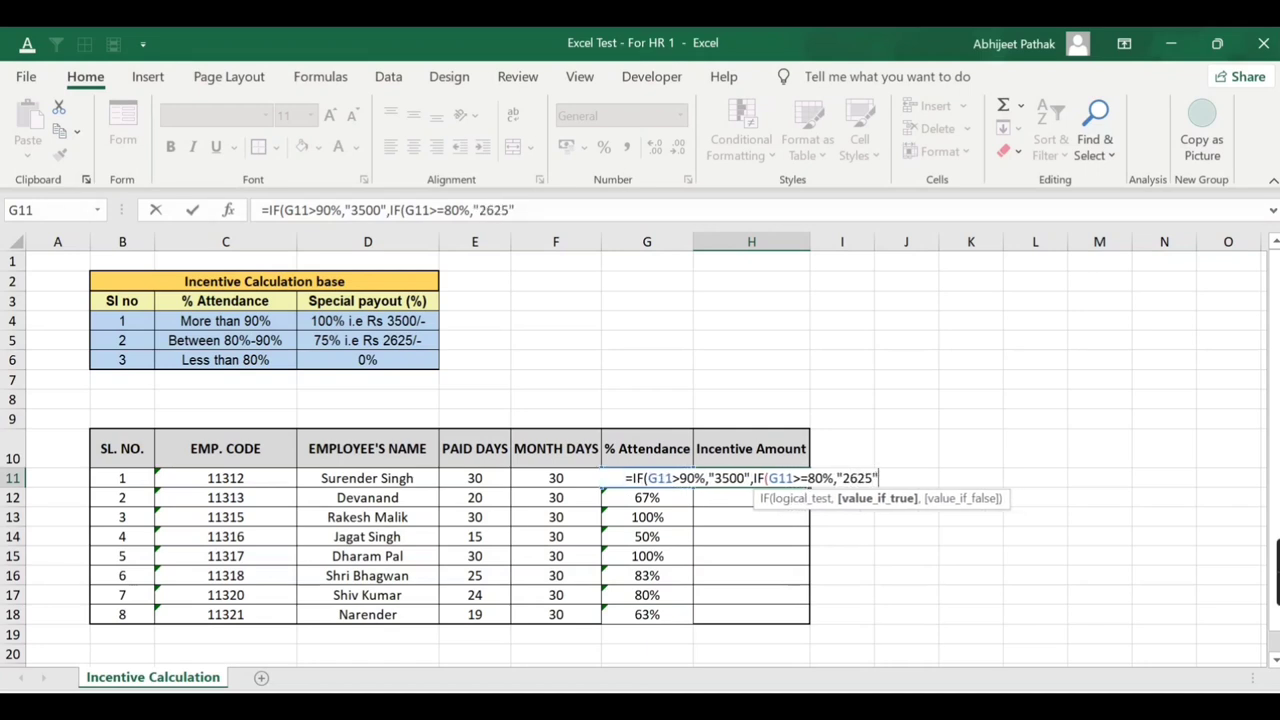
{"action": "type", "text": ","}
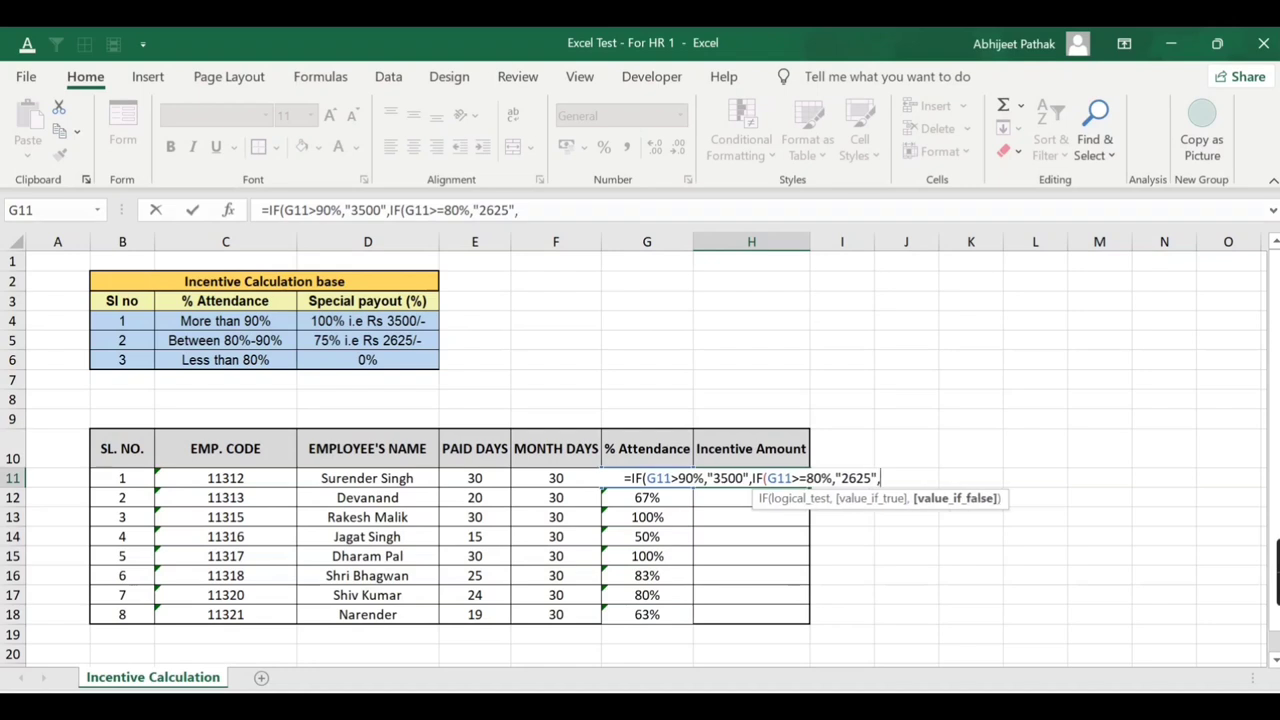
{"action": "type", "text": "IF"}
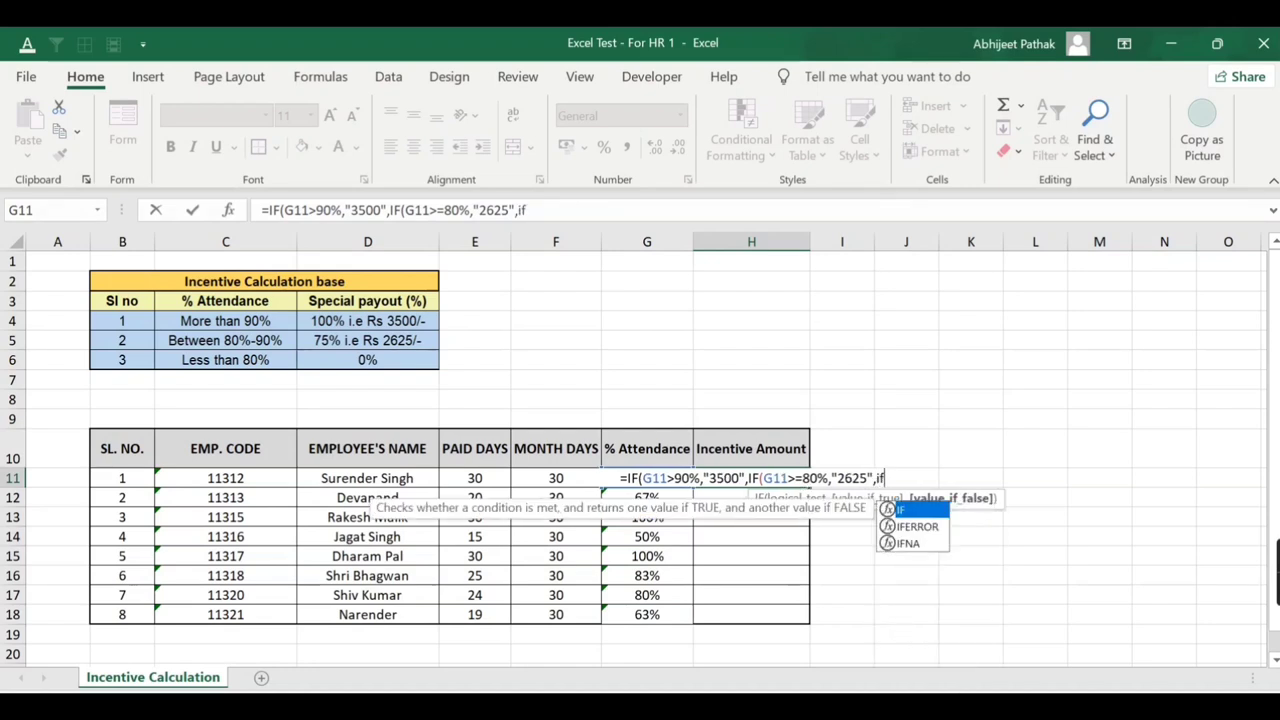
{"action": "type", "text": "("}
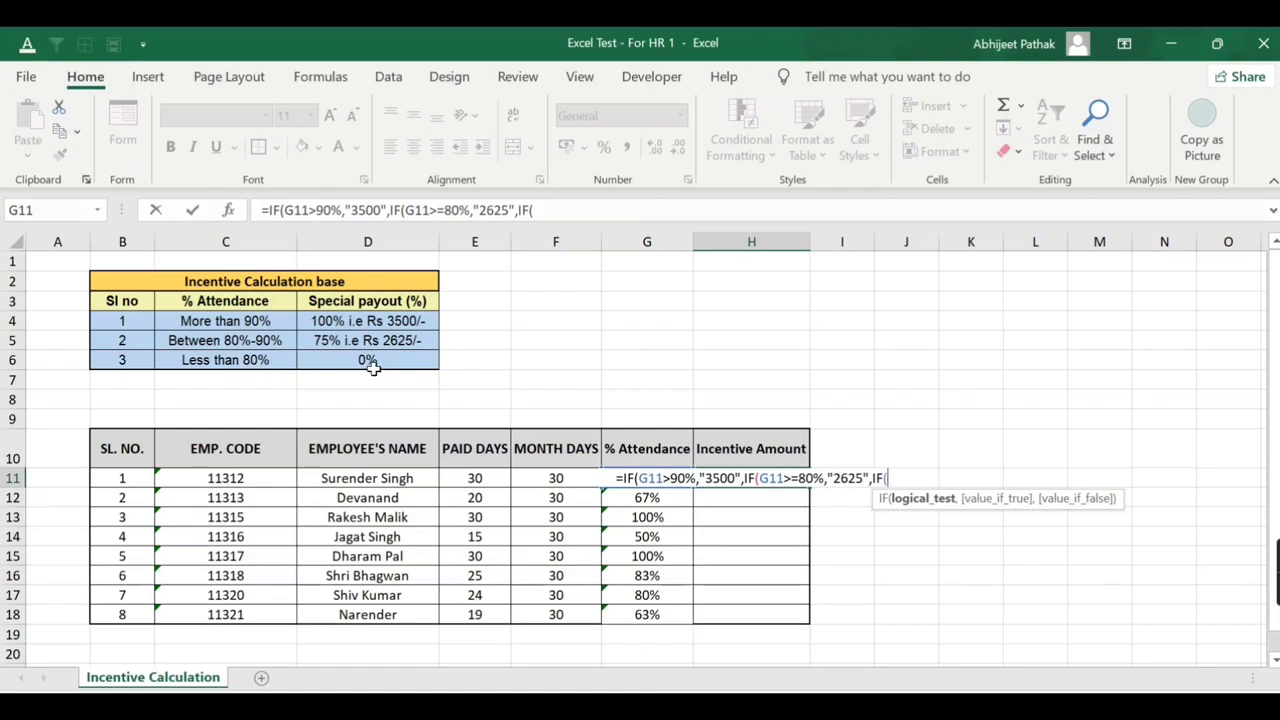
{"action": "type", "text": "G11"}
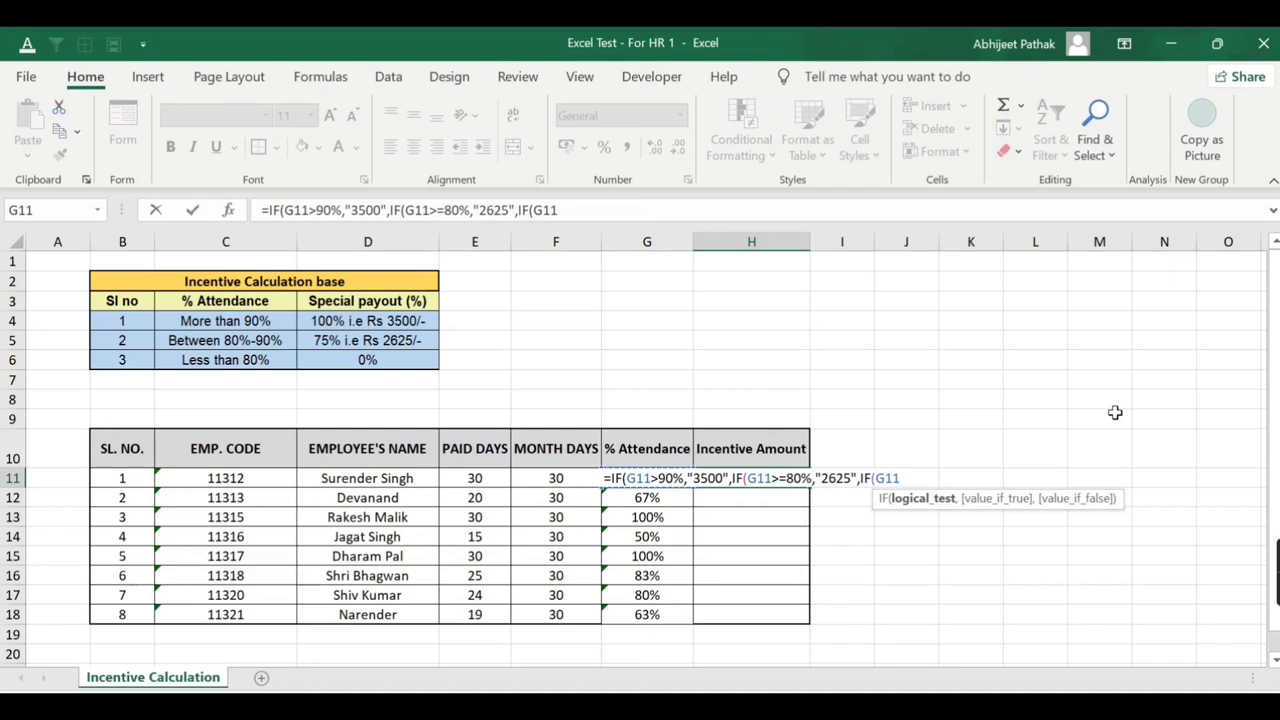
{"action": "type", "text": "<80"}
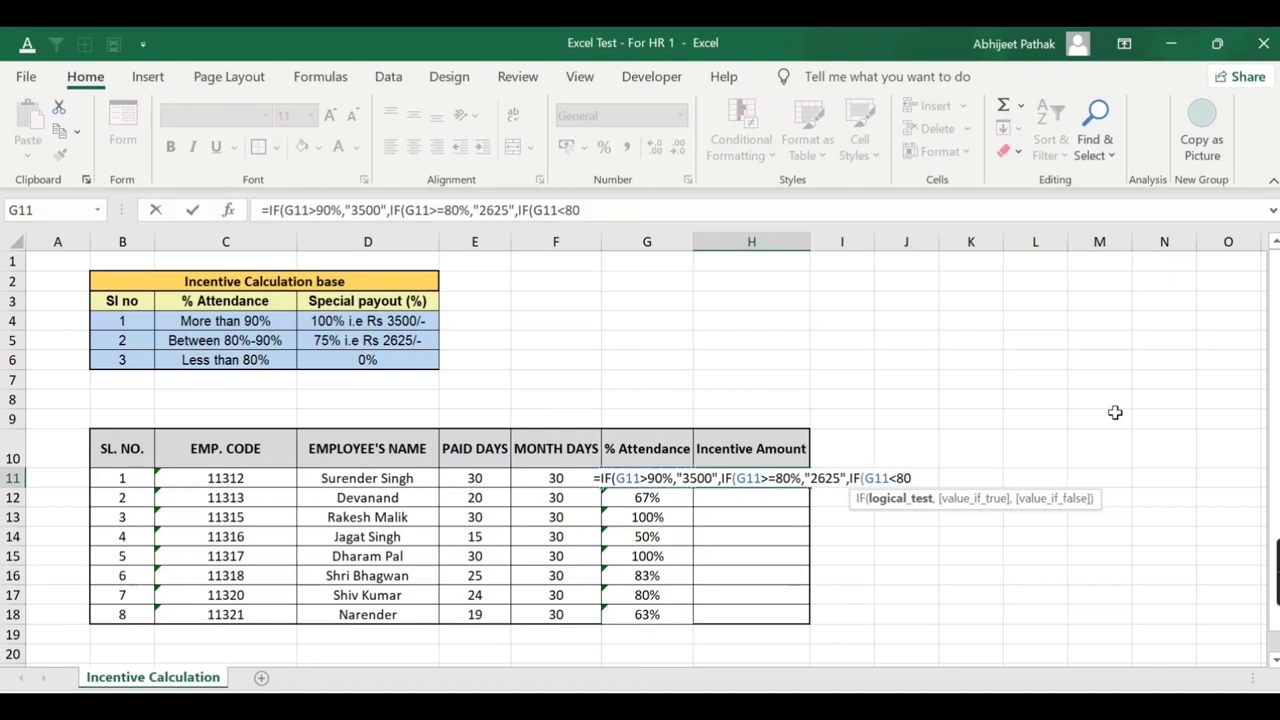
{"action": "type", "text": "%"}
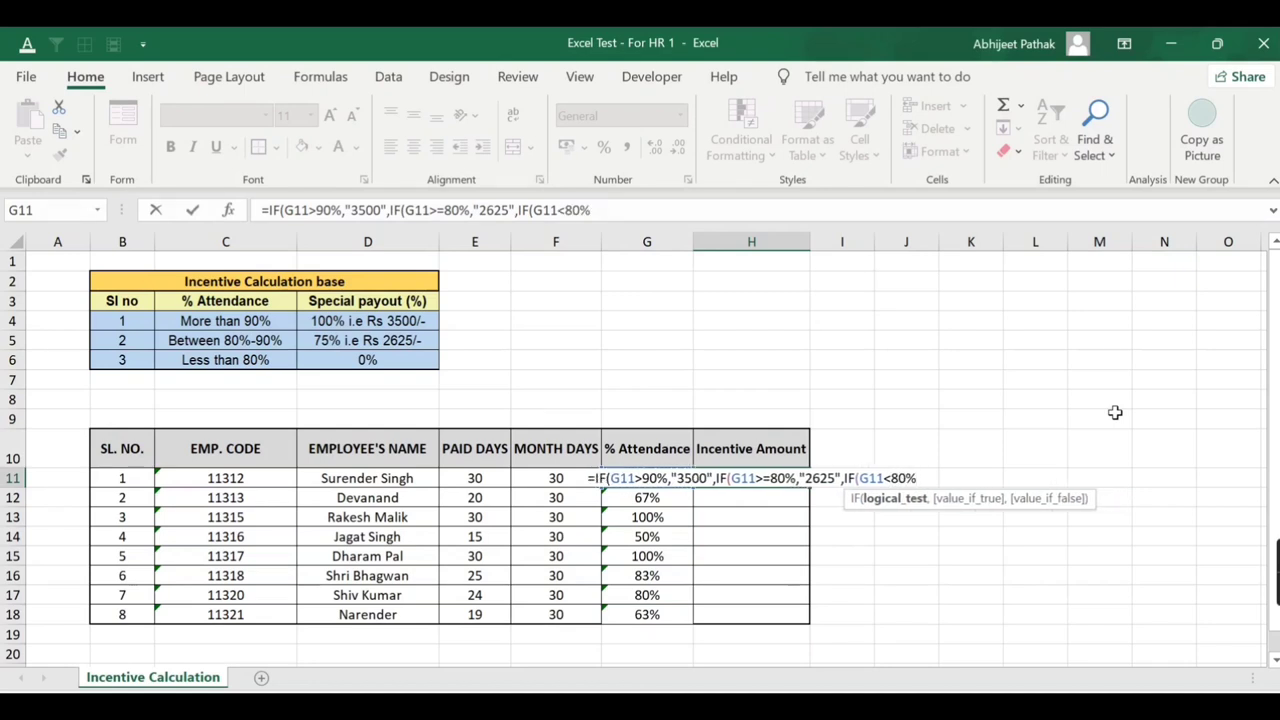
{"action": "type", "text": ",\""}
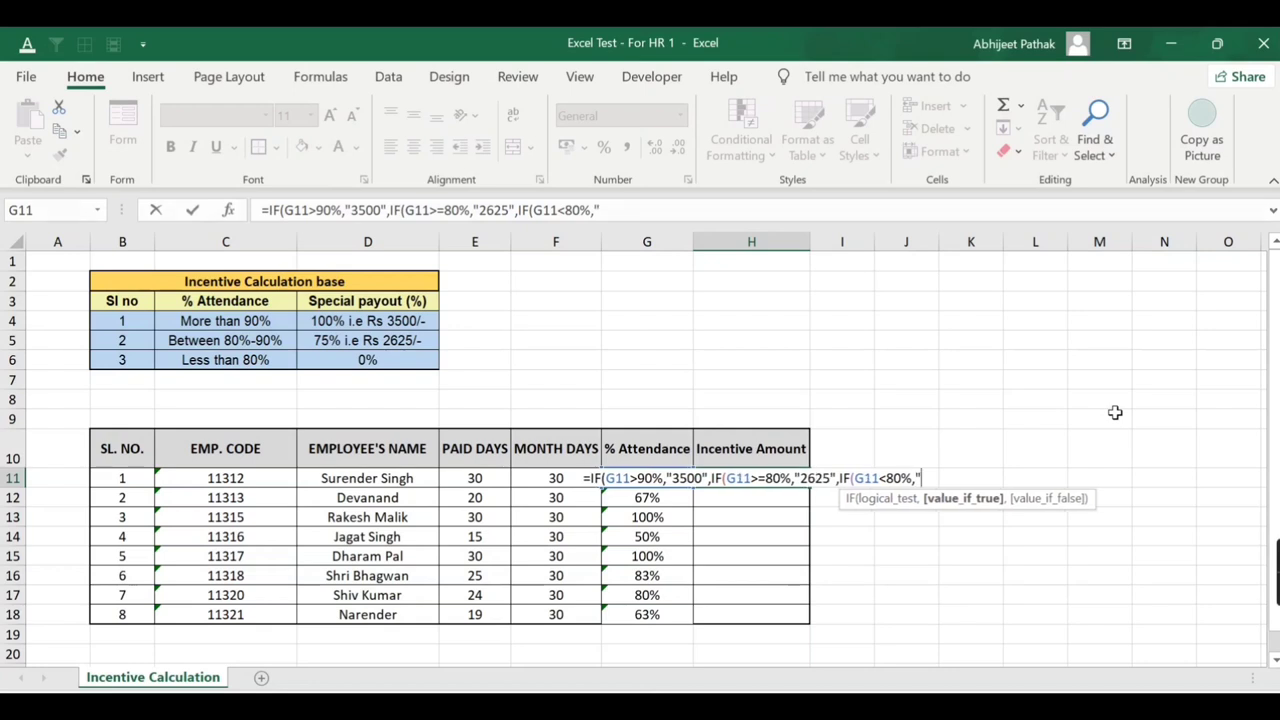
{"action": "type", "text": "0\""}
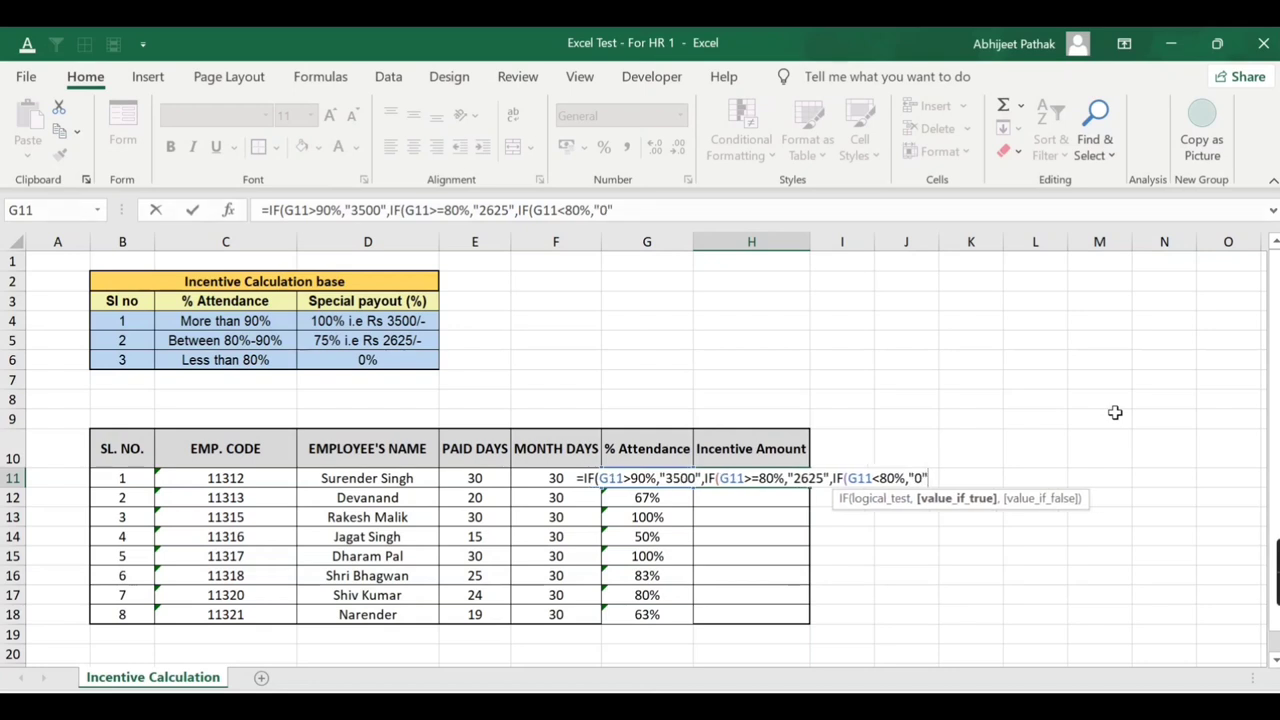
{"action": "type", "text": ")"}
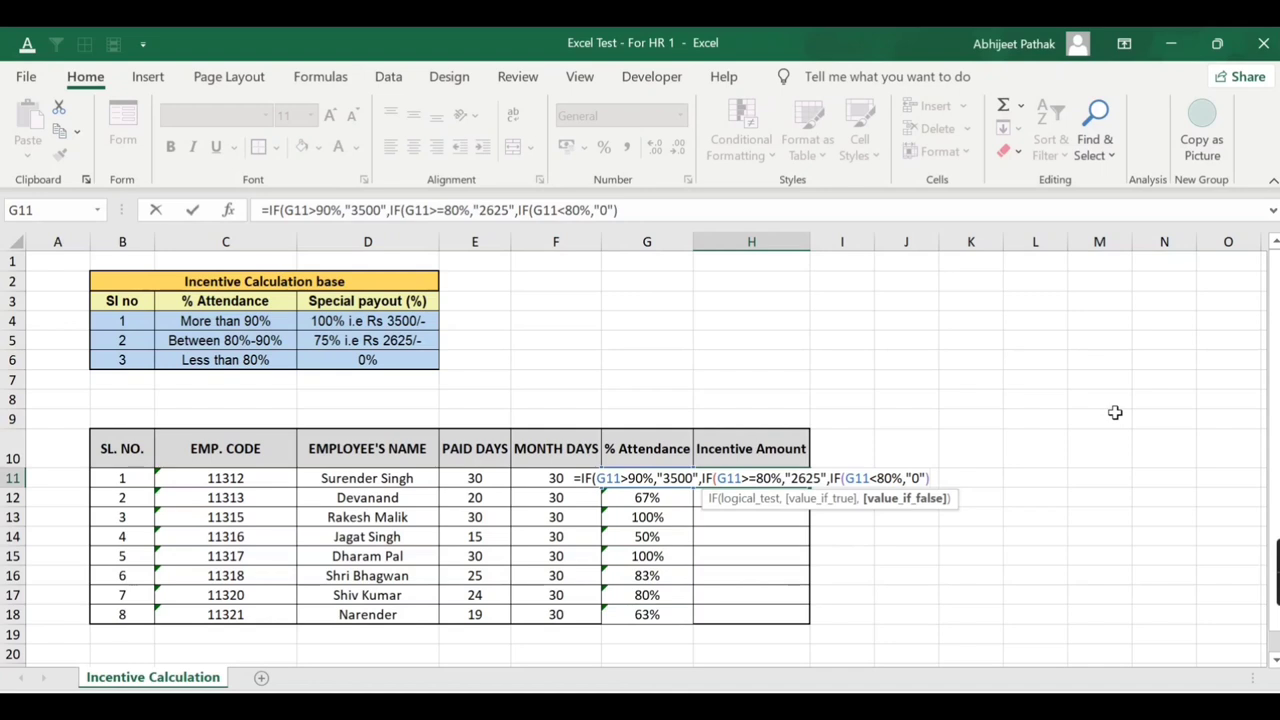
{"action": "key", "text": "Return"}
{"action": "key", "text": "Return"}
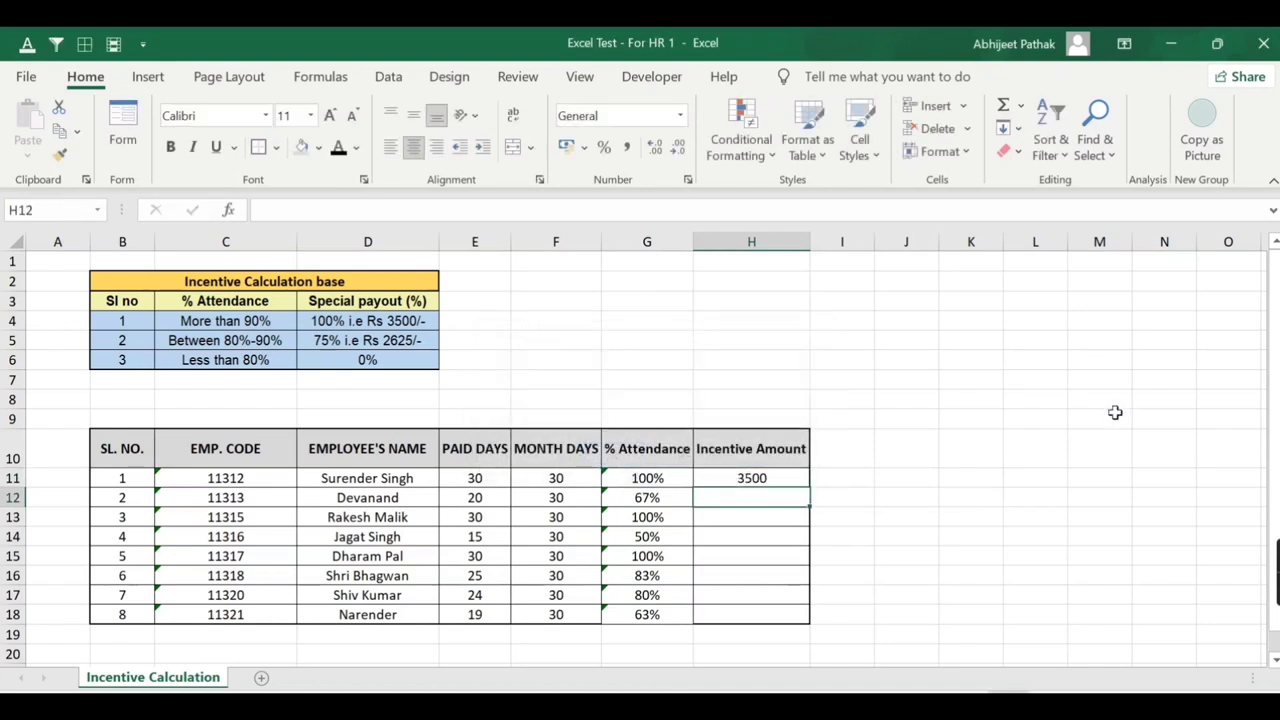
Step: Accept the formula correction, fill the IF down to H18, and test G11 with 80%, 90%, 91%
{"action": "key", "text": "Up"}
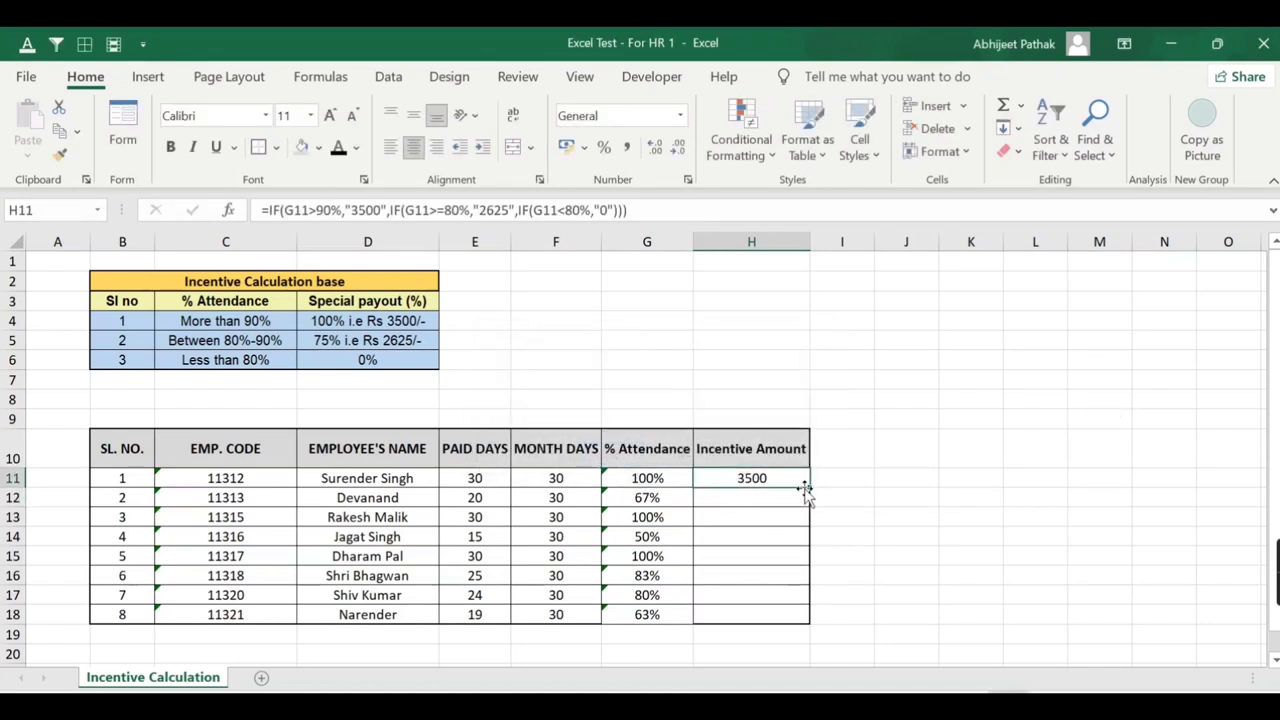
{"action": "left_click_drag", "start_coordinate": [809, 490], "coordinate": [812, 618]}
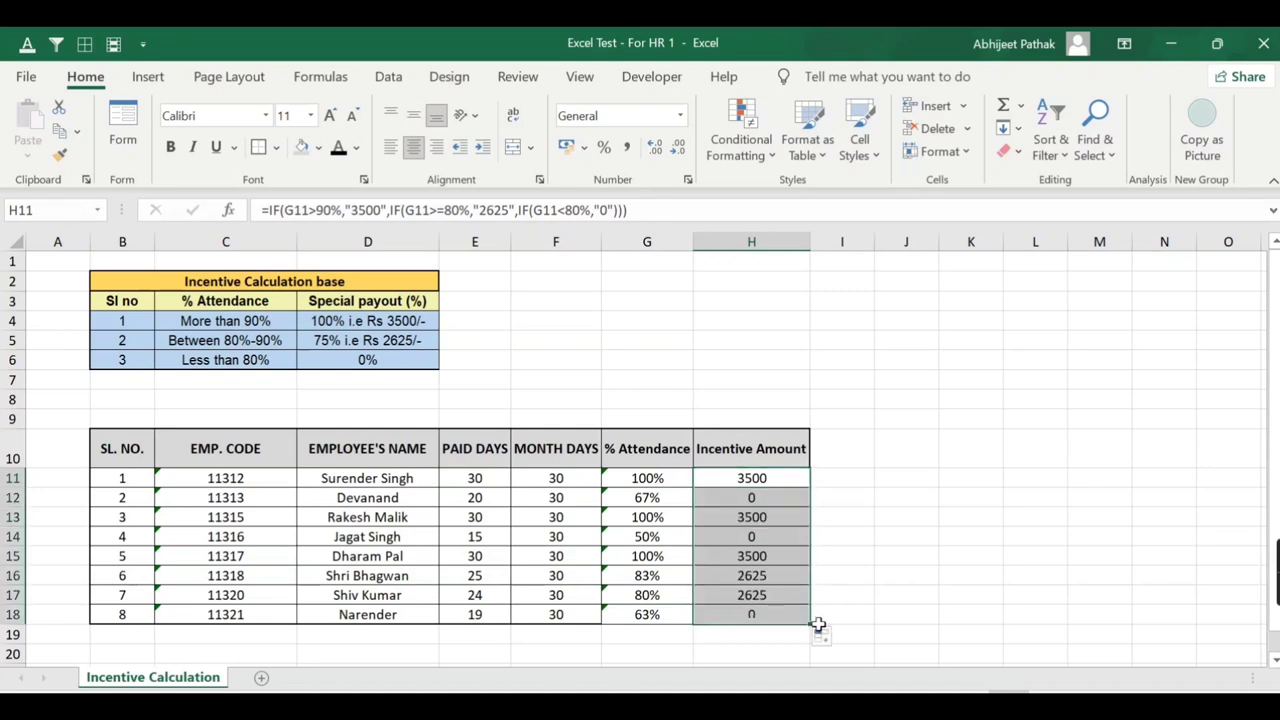
{"action": "left_click", "coordinate": [632, 480]}
{"action": "type", "text": "80"}
{"action": "key", "text": "ctrl+Return"}
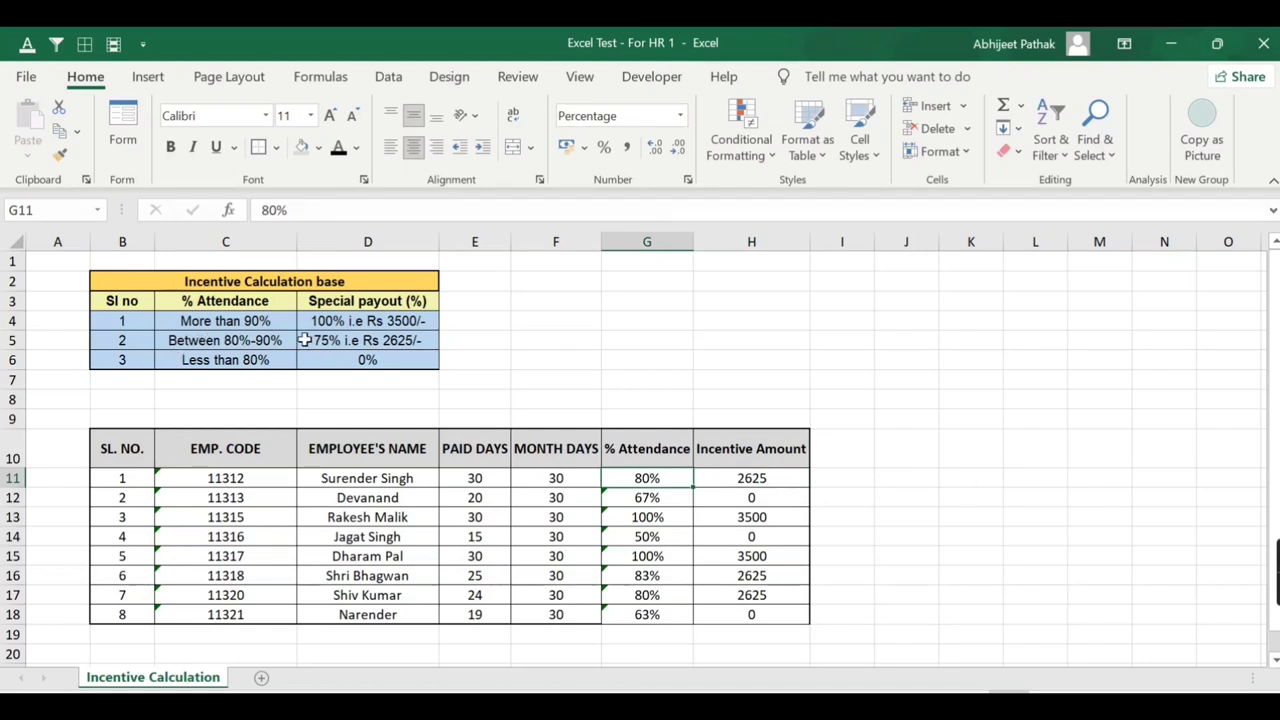
{"action": "type", "text": "9"}
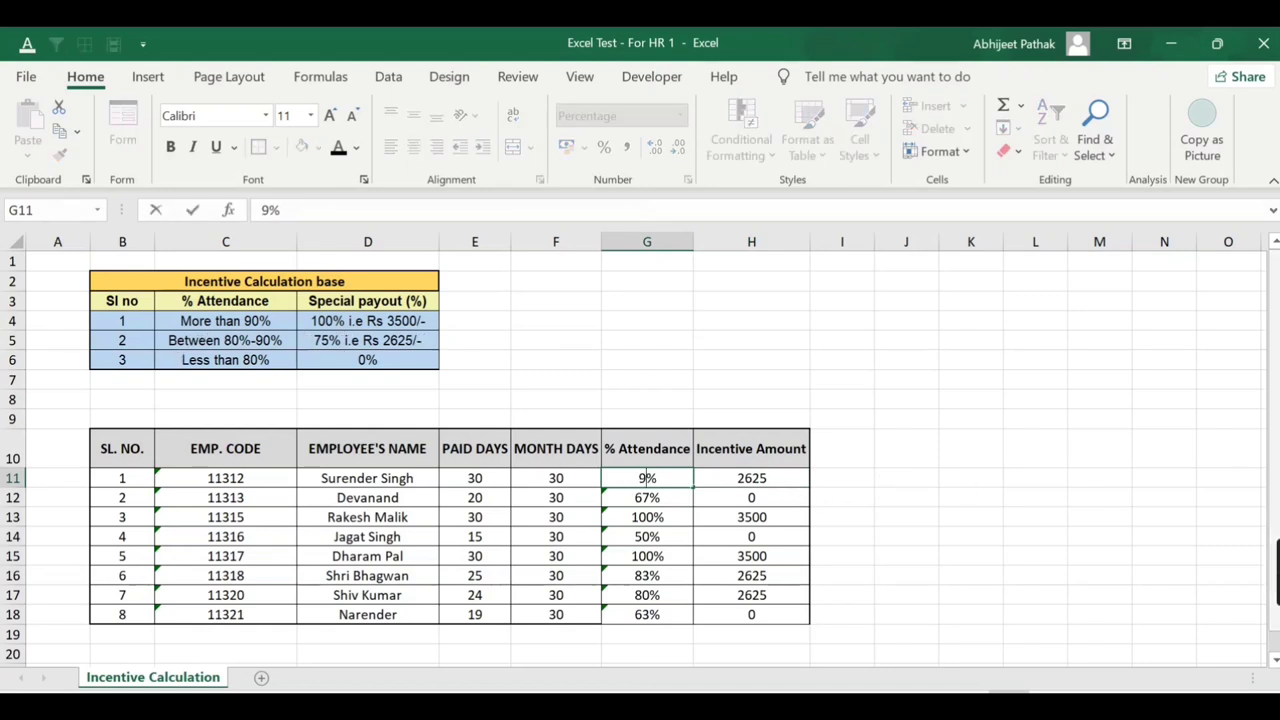
{"action": "type", "text": "0"}
{"action": "key", "text": "ctrl+Return"}
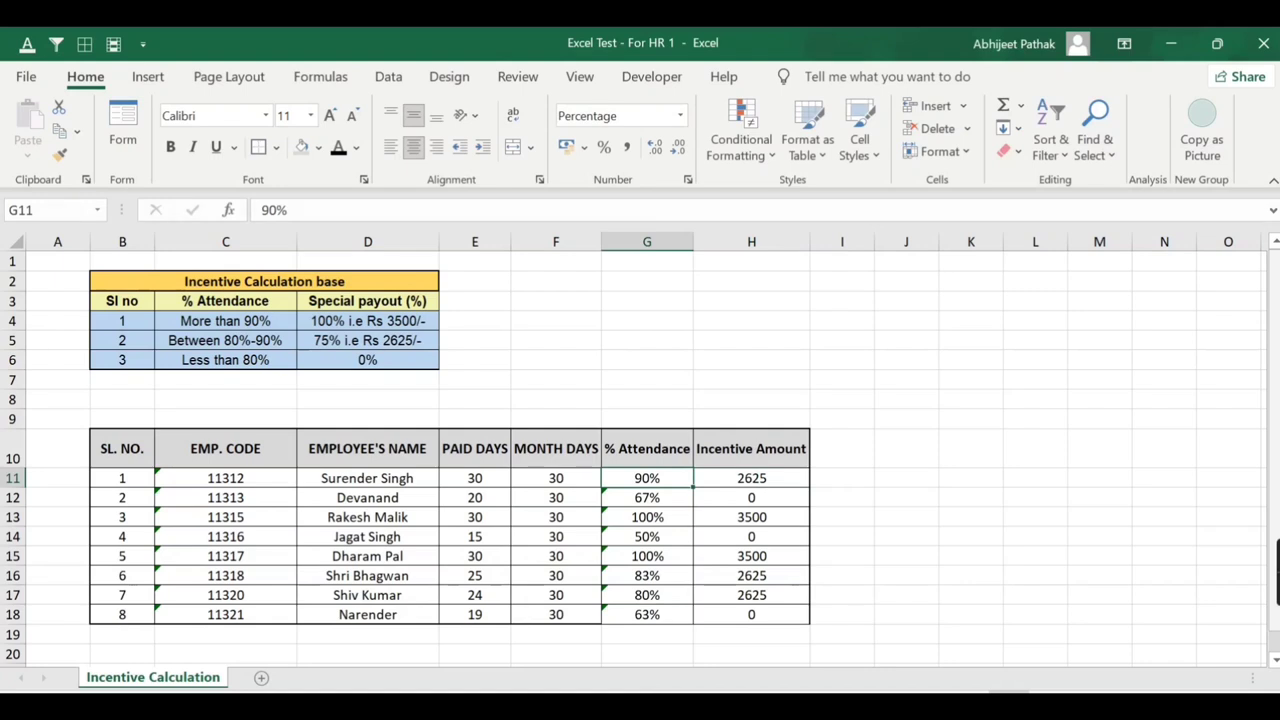
{"action": "type", "text": "91"}
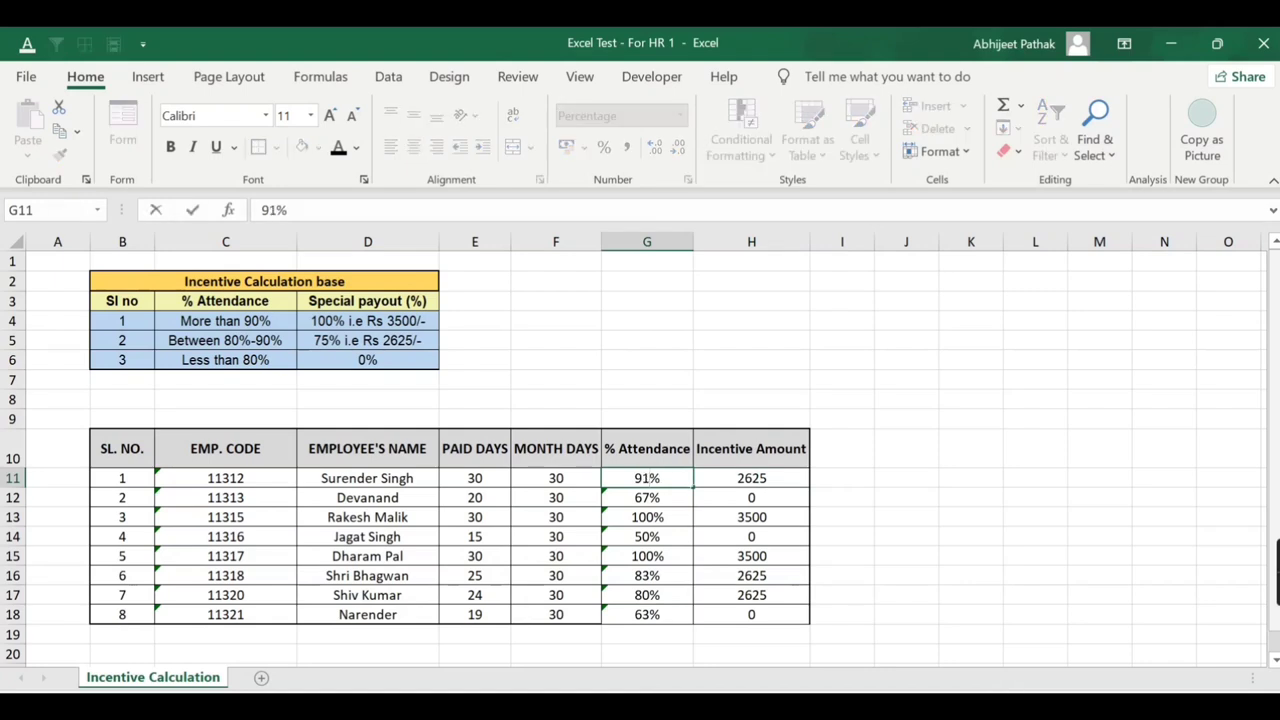
{"action": "key", "text": "Tab"}
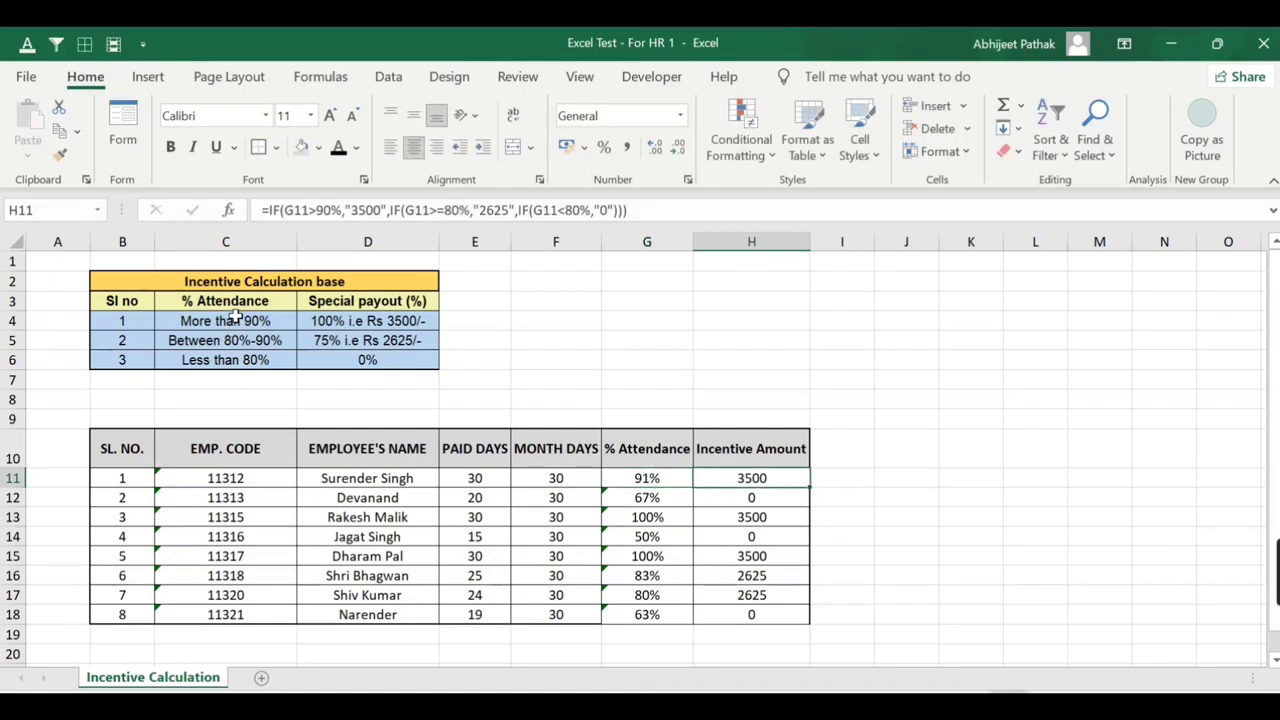
Step: Select the eight incentive amounts in H11:H18
{"action": "left_click", "coordinate": [655, 481]}
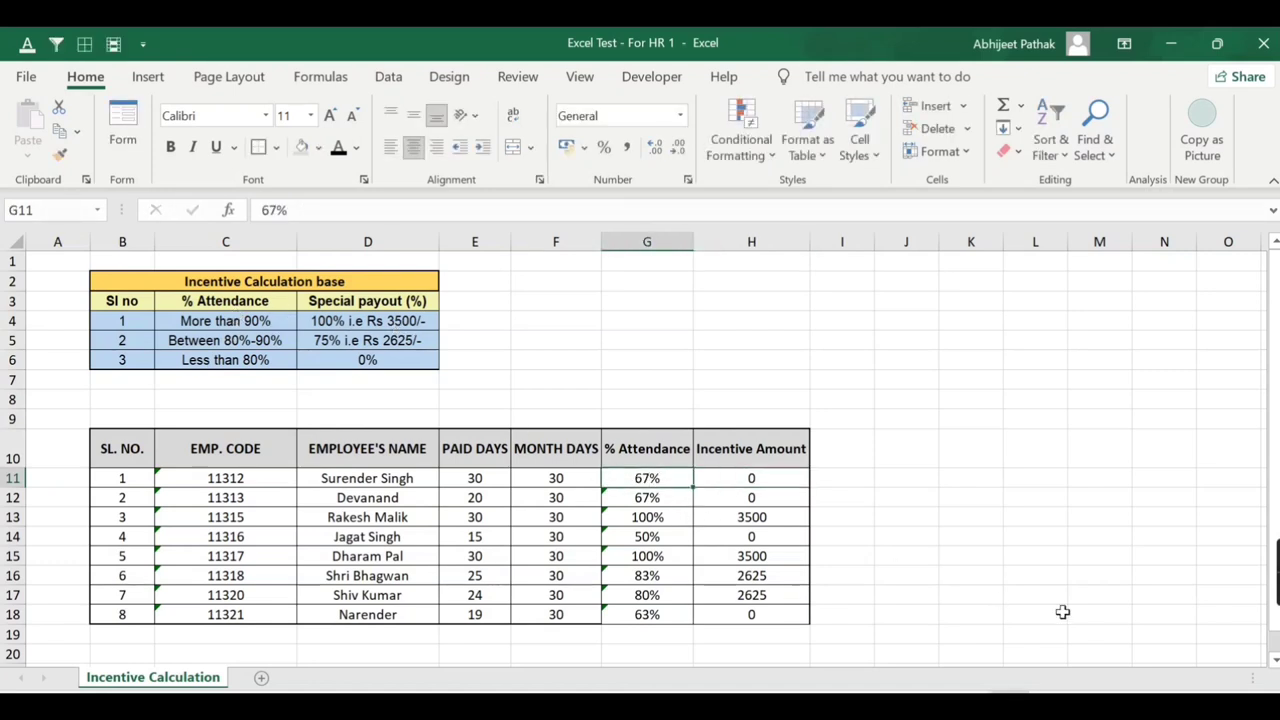
{"action": "key", "text": "Down"}
{"action": "key", "text": "Down"}
{"action": "key", "text": "Down"}
{"action": "key", "text": "Down"}
{"action": "key", "text": "Down"}
{"action": "key", "text": "Down"}
{"action": "key", "text": "Right"}
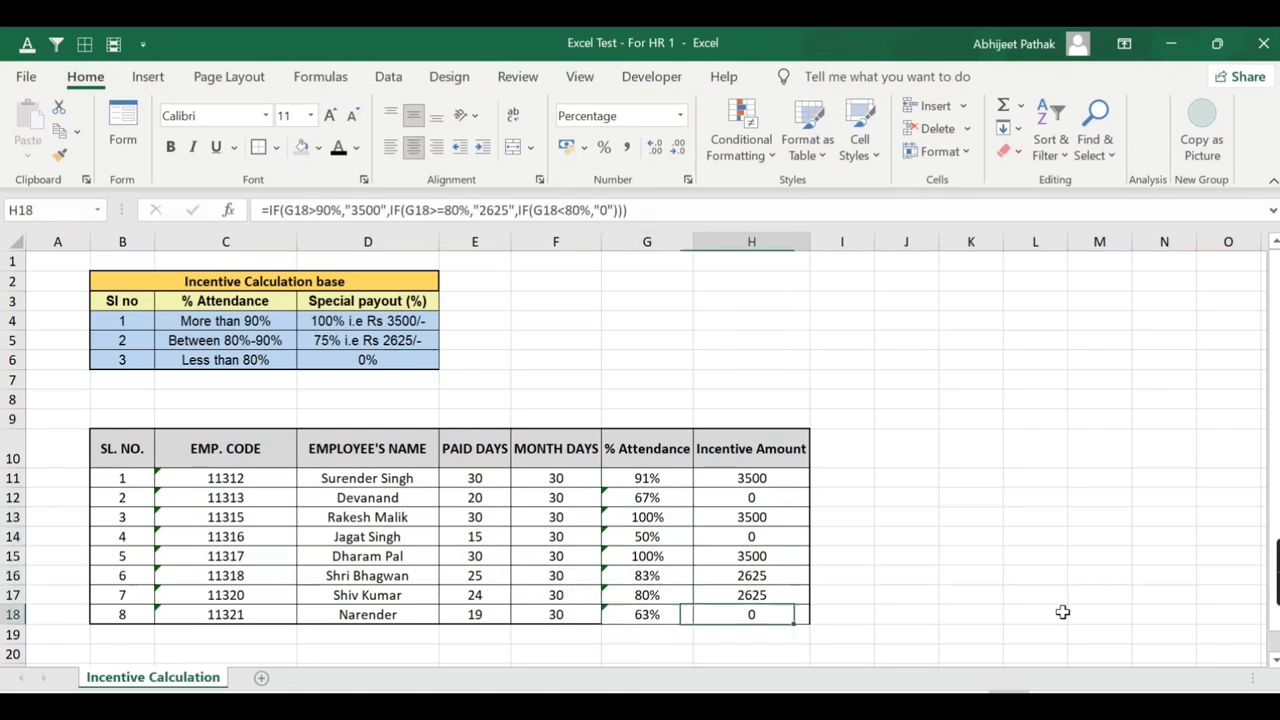
{"action": "key", "text": "Up"}
{"action": "key", "text": "Up"}
{"action": "key", "text": "Up"}
{"action": "key", "text": "Up"}
{"action": "key", "text": "Up"}
{"action": "key", "text": "Up"}
{"action": "key", "text": "Up"}
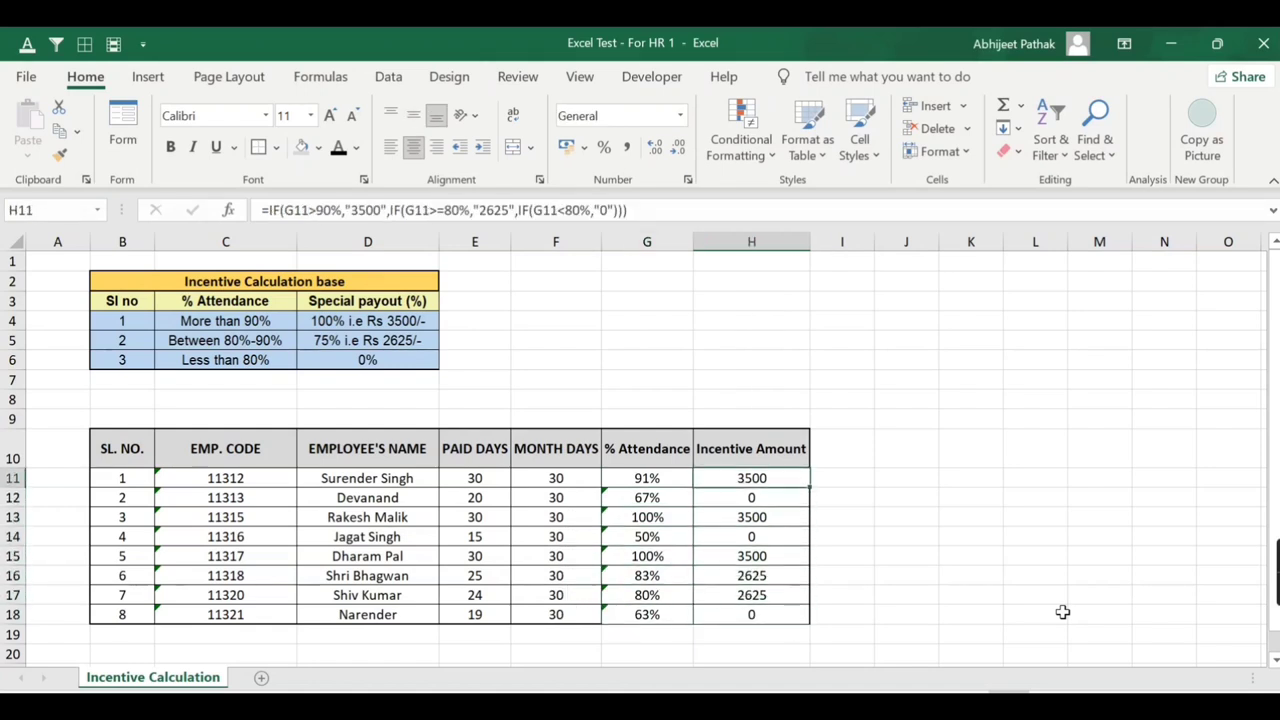
{"action": "key", "text": "ctrl+shift+Down"}
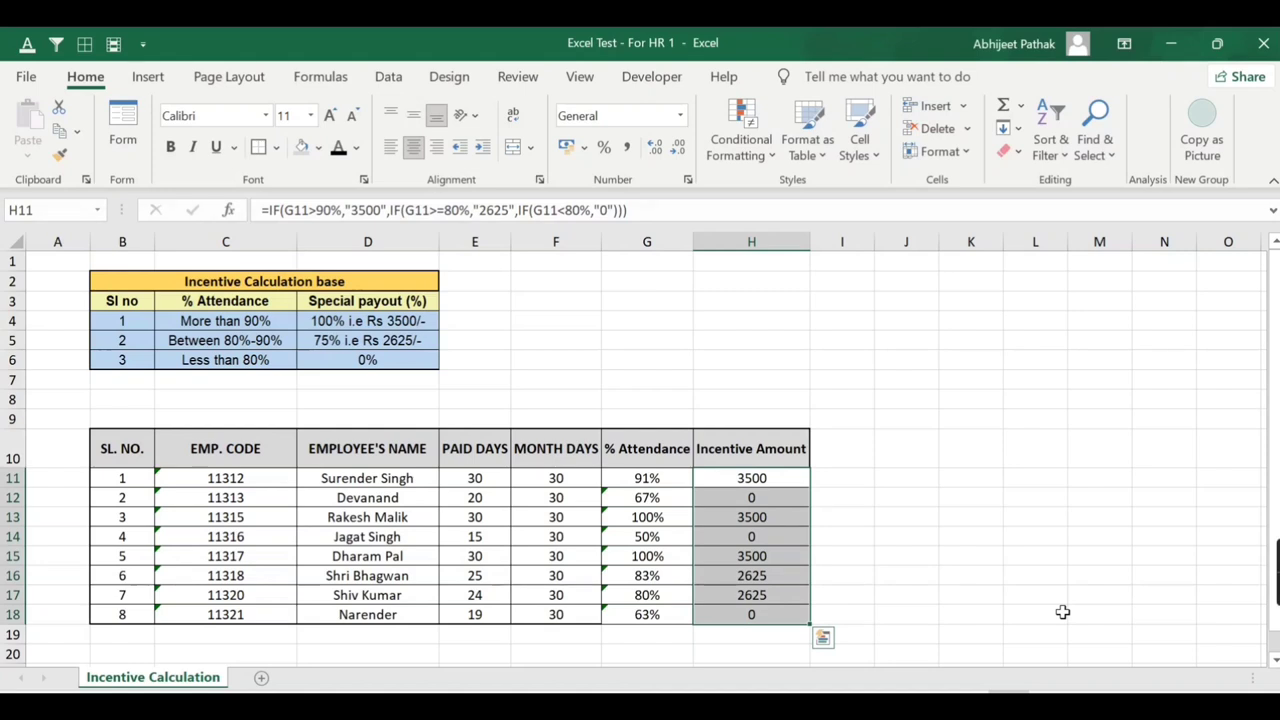
Step: Clear the IF-based incentive amounts and move to F4 beside the base table
{"action": "key", "text": "Delete"}
{"action": "key", "text": "Up"}
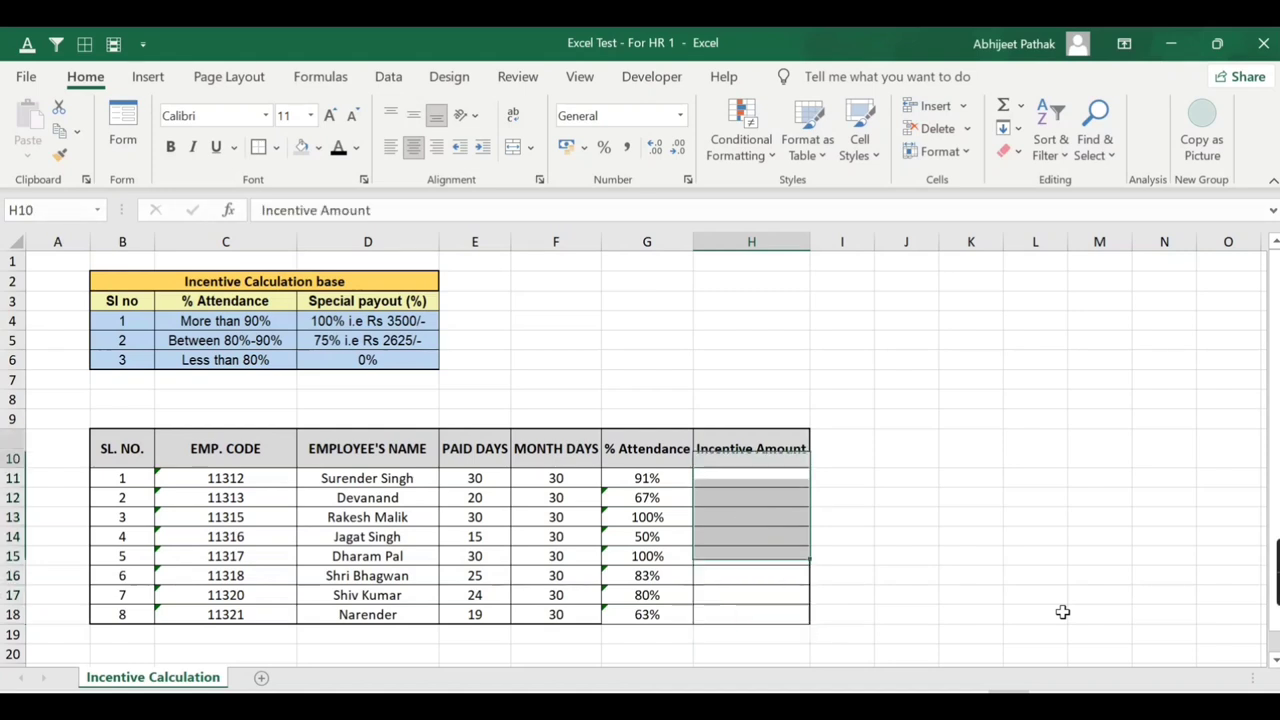
{"action": "key", "text": "Up"}
{"action": "key", "text": "Up"}
{"action": "key", "text": "Up"}
{"action": "key", "text": "Left"}
{"action": "key", "text": "Left"}
{"action": "key", "text": "Left"}
{"action": "key", "text": "Down"}
{"action": "key", "text": "Down"}
{"action": "key", "text": "Left"}
{"action": "key", "text": "Right"}
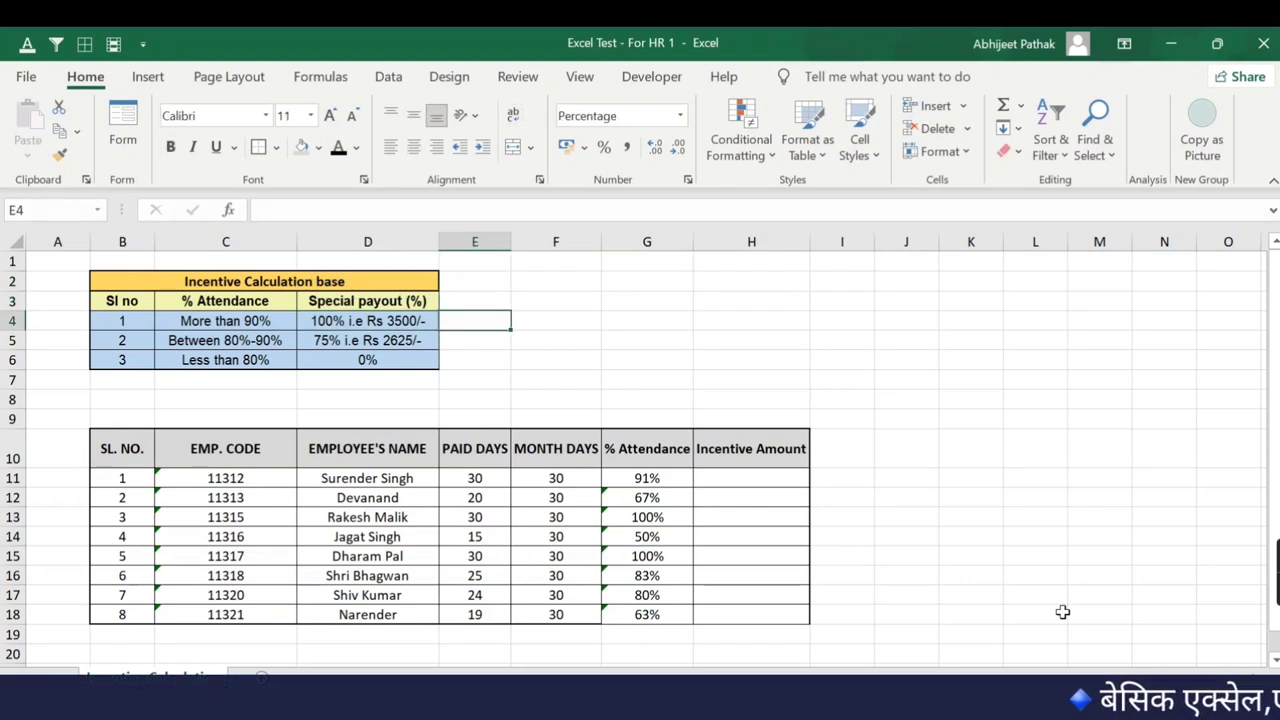
{"action": "key", "text": "Right"}
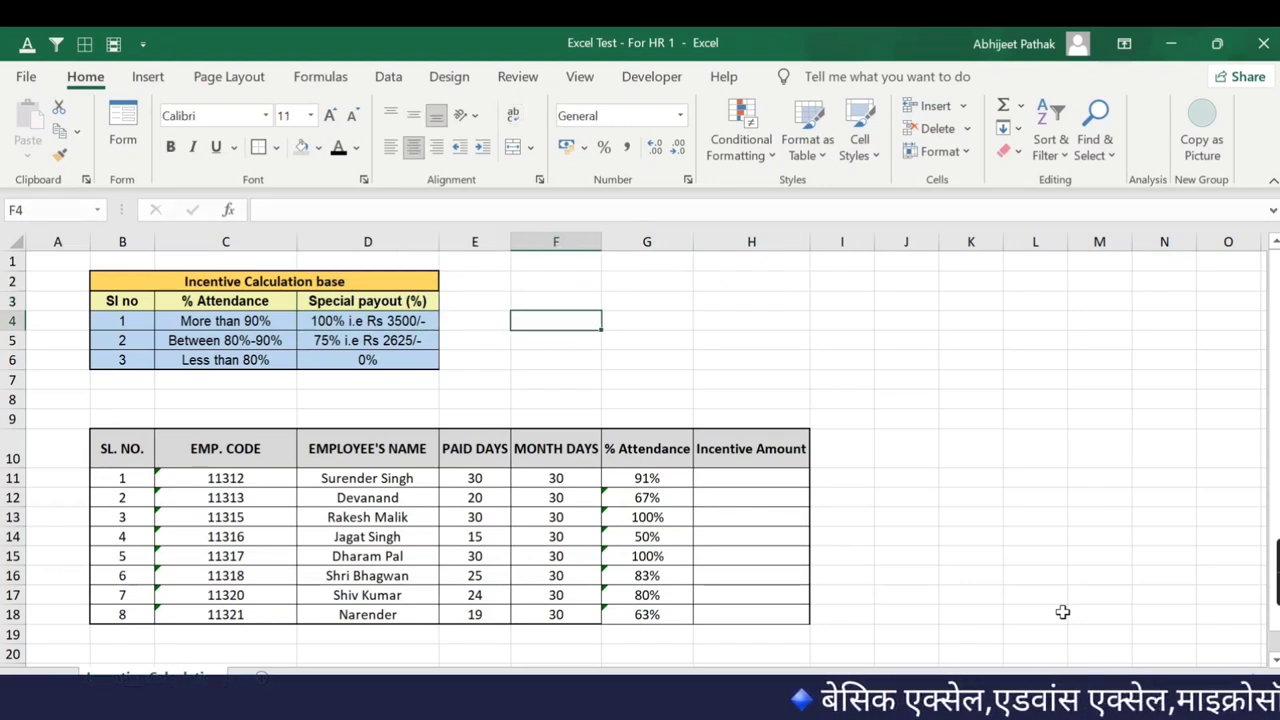
Step: Enter the 0% threshold with 0 payout in F4:G4, formatting the payout cells as General
{"action": "type", "text": "0%"}
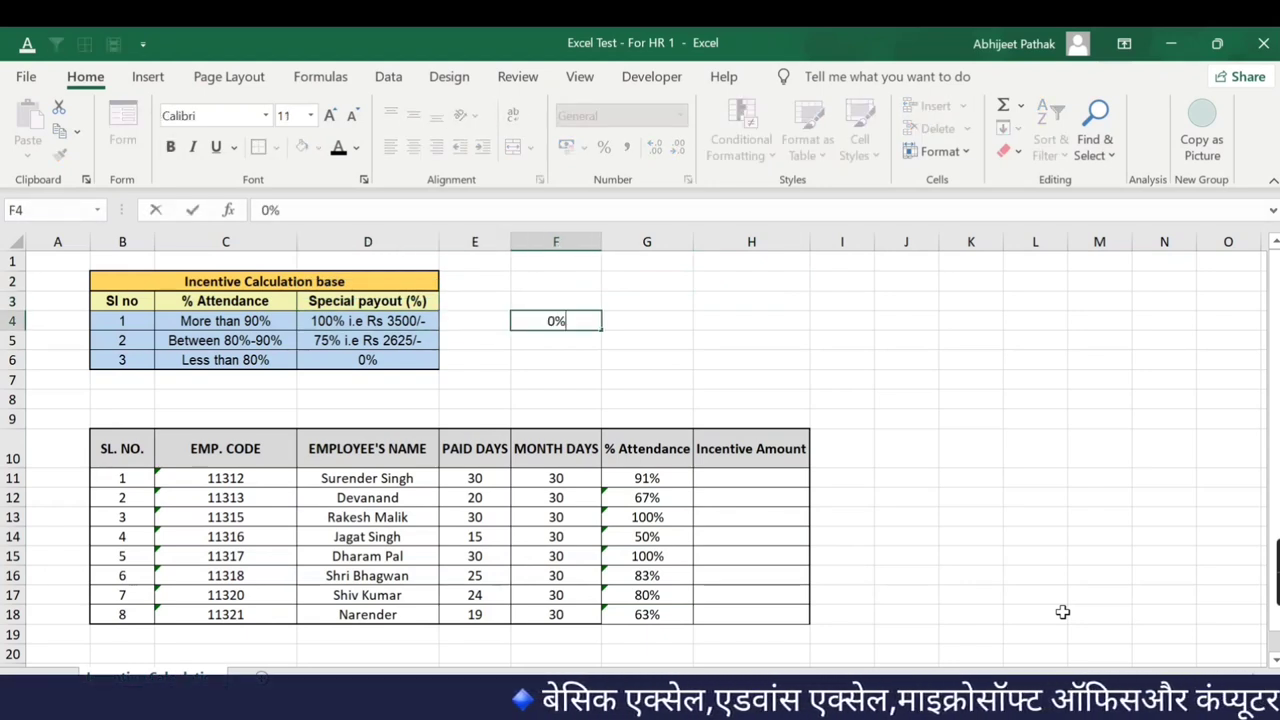
{"action": "key", "text": "Right"}
{"action": "type", "text": "0%"}
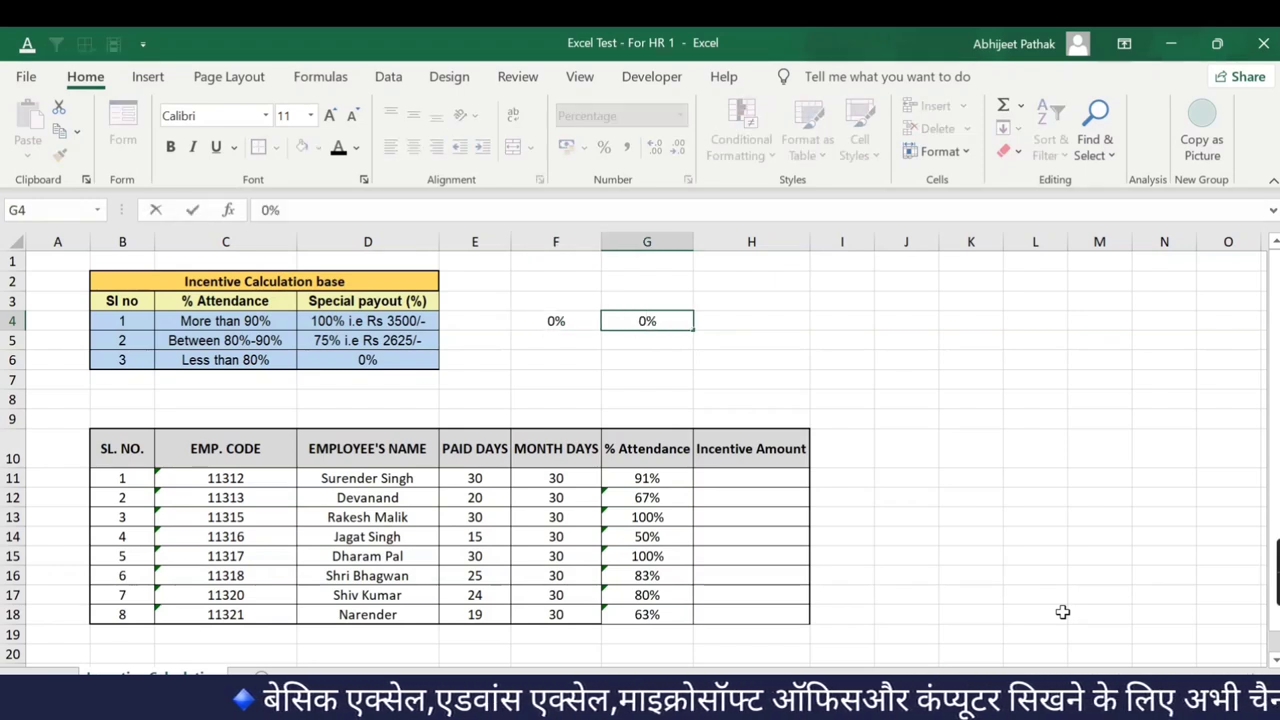
{"action": "key", "text": "Right"}
{"action": "key", "text": "Left"}
{"action": "key", "text": "shift+Down"}
{"action": "key", "text": "shift+Down"}
{"action": "key", "text": "shift+Down"}
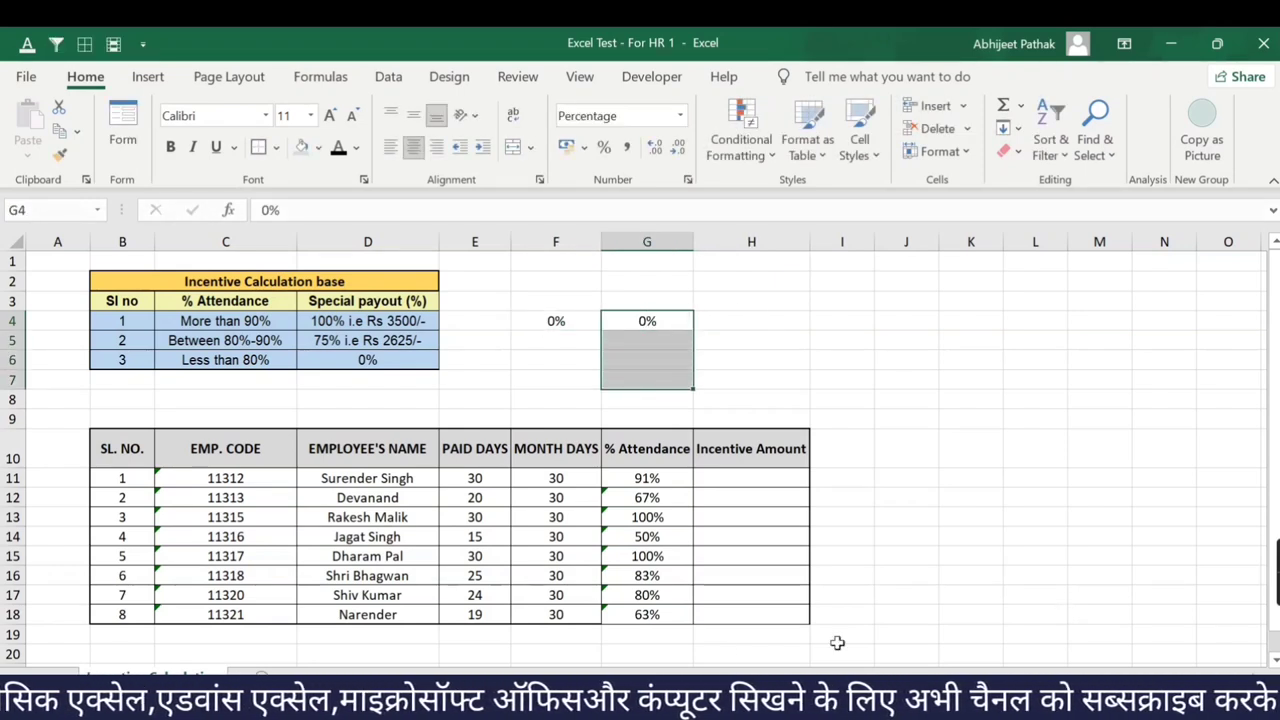
{"action": "key", "text": "ctrl+shift+asciitilde"}
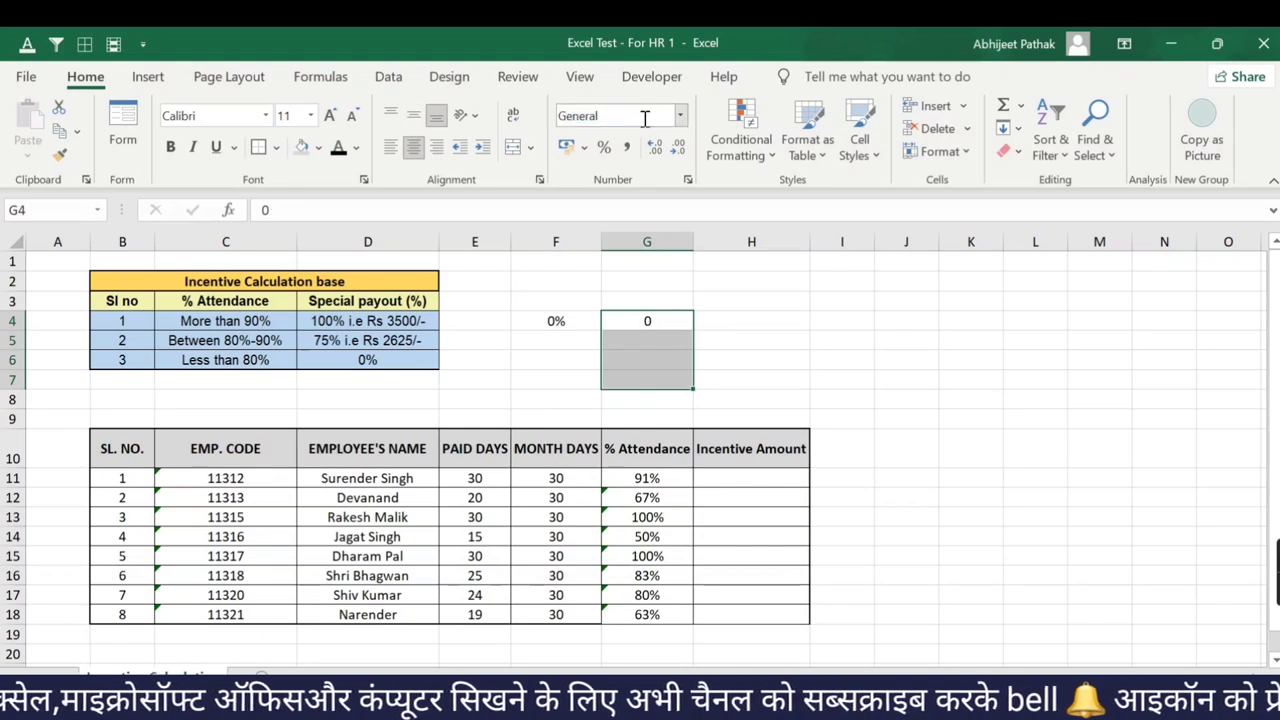
{"action": "key", "text": "Right"}
{"action": "key", "text": "Left"}
{"action": "key", "text": "Left"}
{"action": "key", "text": "Right"}
{"action": "key", "text": "Left"}
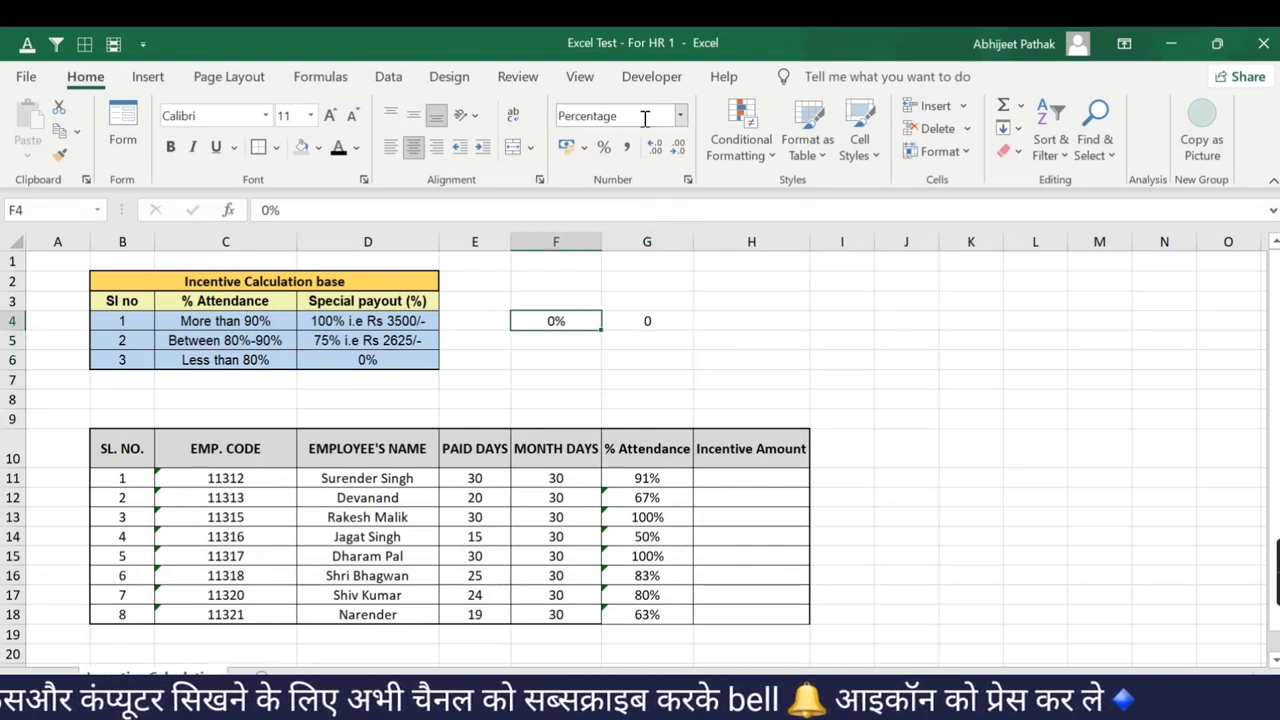
{"action": "key", "text": "Down"}
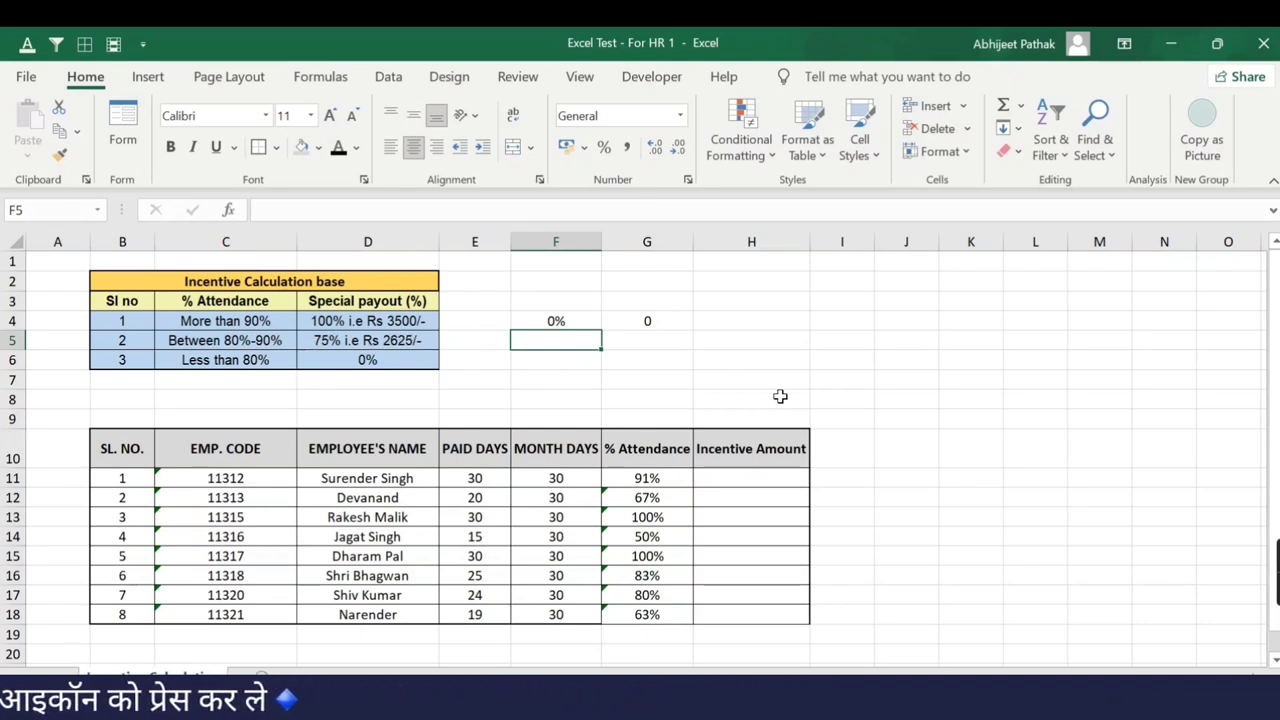
Step: Add the 80% threshold with a 2625 payout in F5:G5
{"action": "type", "text": "80%"}
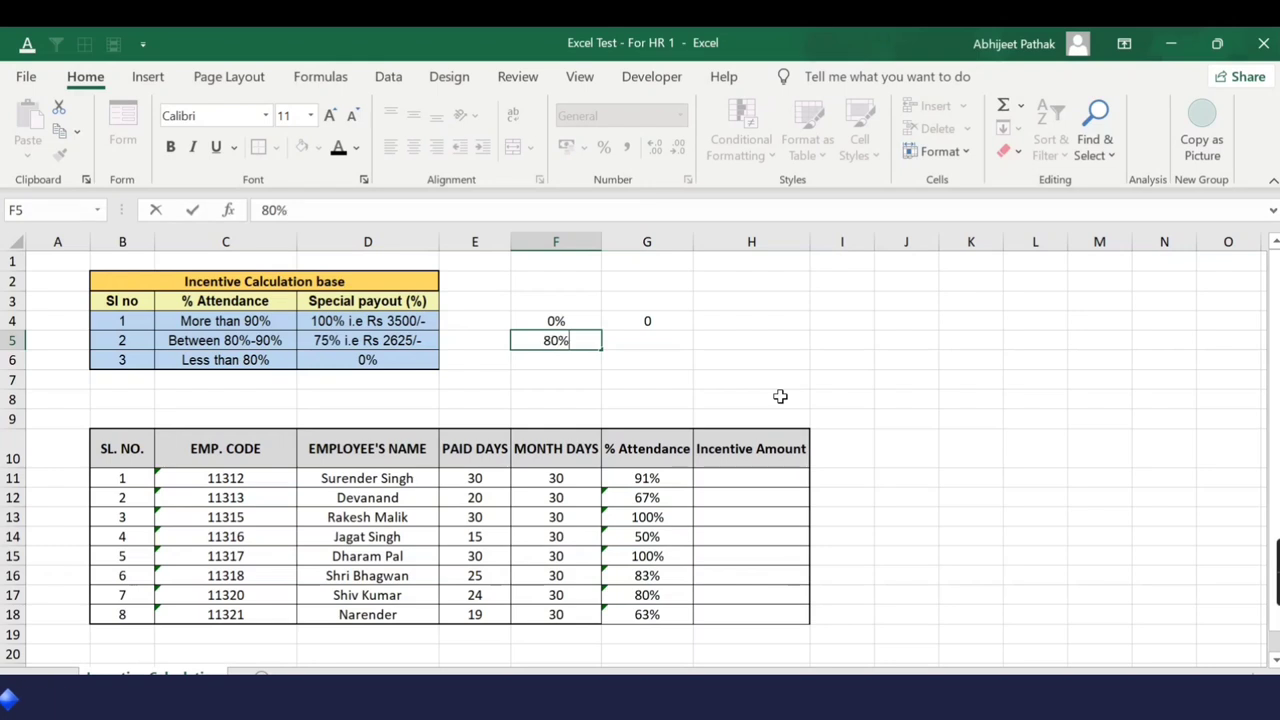
{"action": "key", "text": "Tab"}
{"action": "type", "text": "262"}
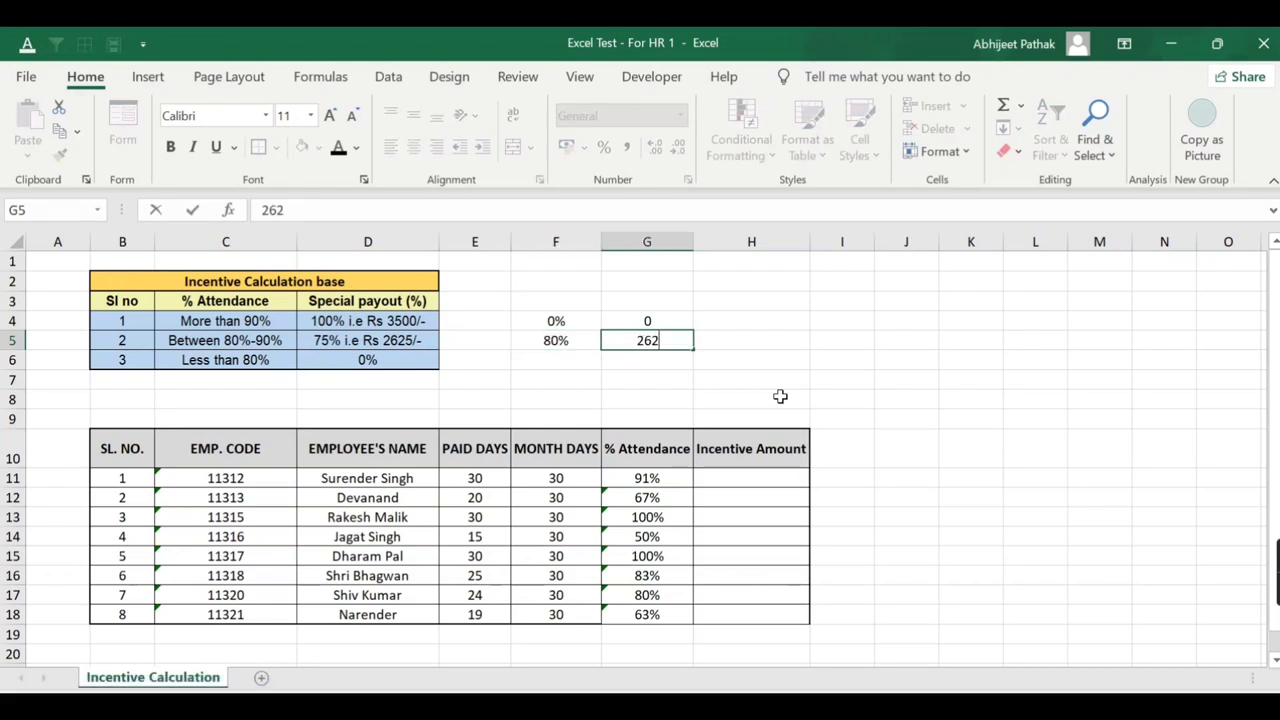
{"action": "type", "text": "5"}
{"action": "key", "text": "Left"}
{"action": "key", "text": "Down"}
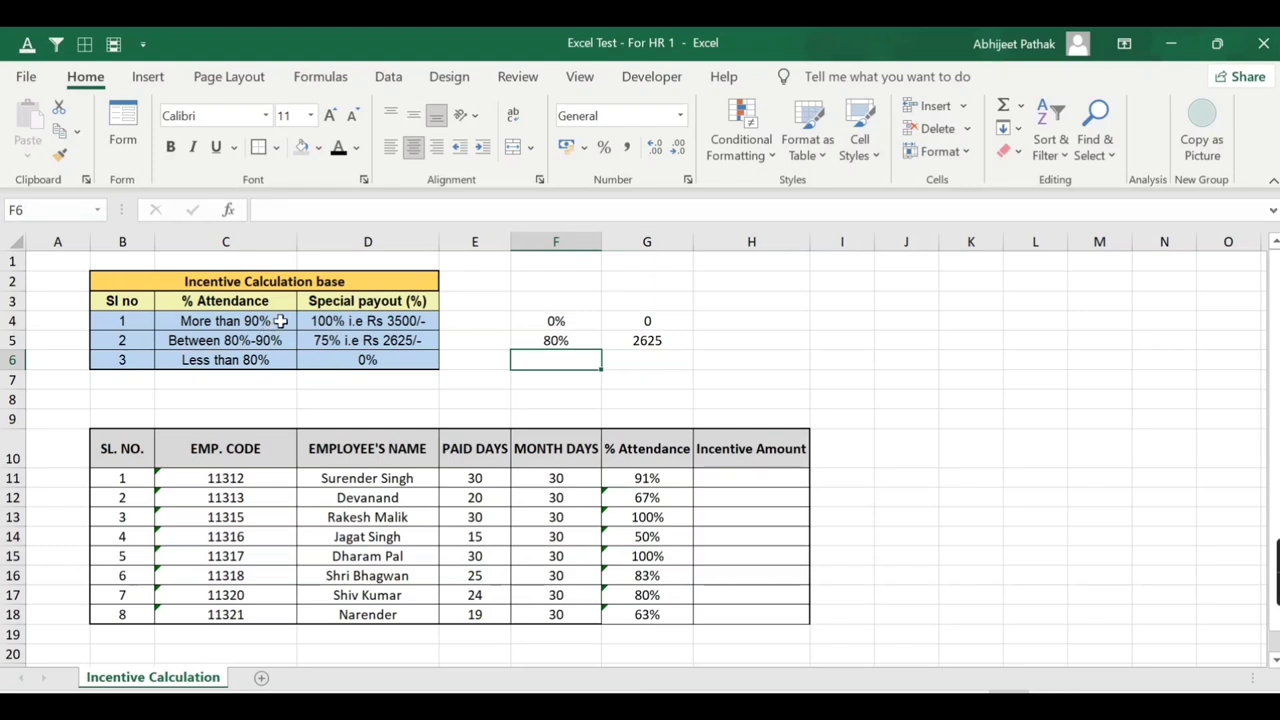
Step: Add the 91% threshold with a 3500 payout in F6:G6
{"action": "type", "text": "91"}
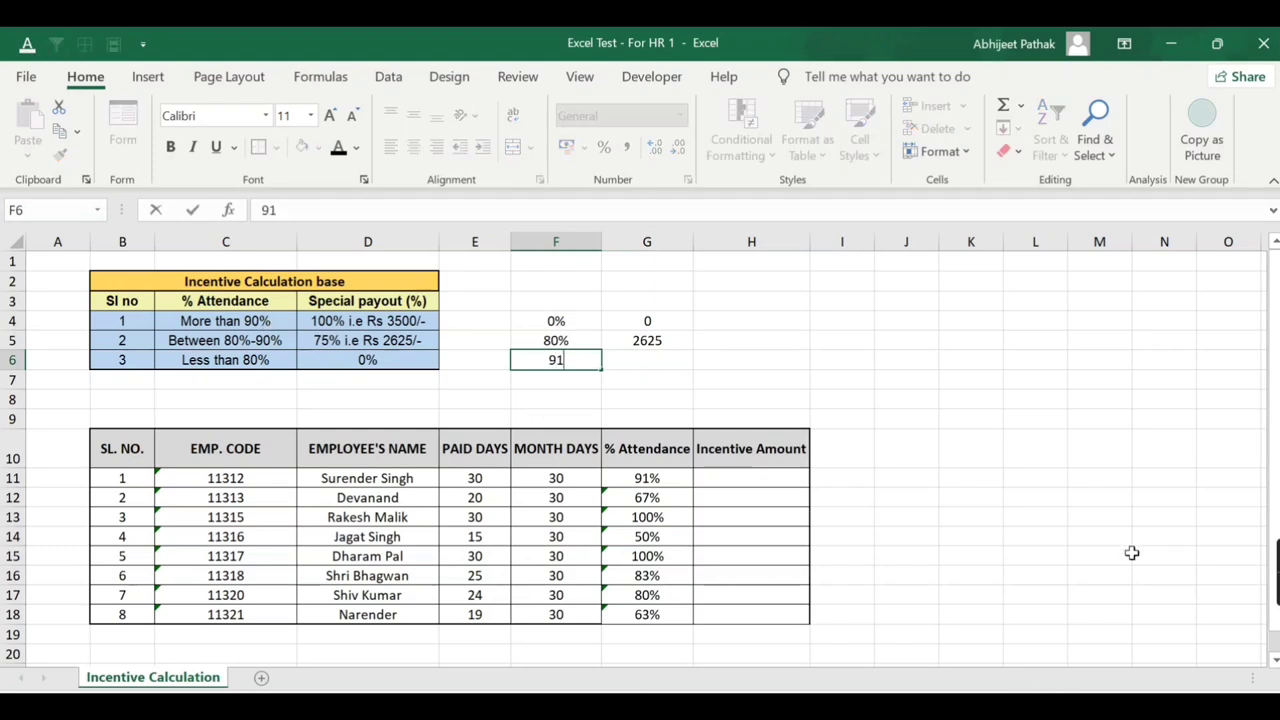
{"action": "type", "text": "%"}
{"action": "key", "text": "Tab"}
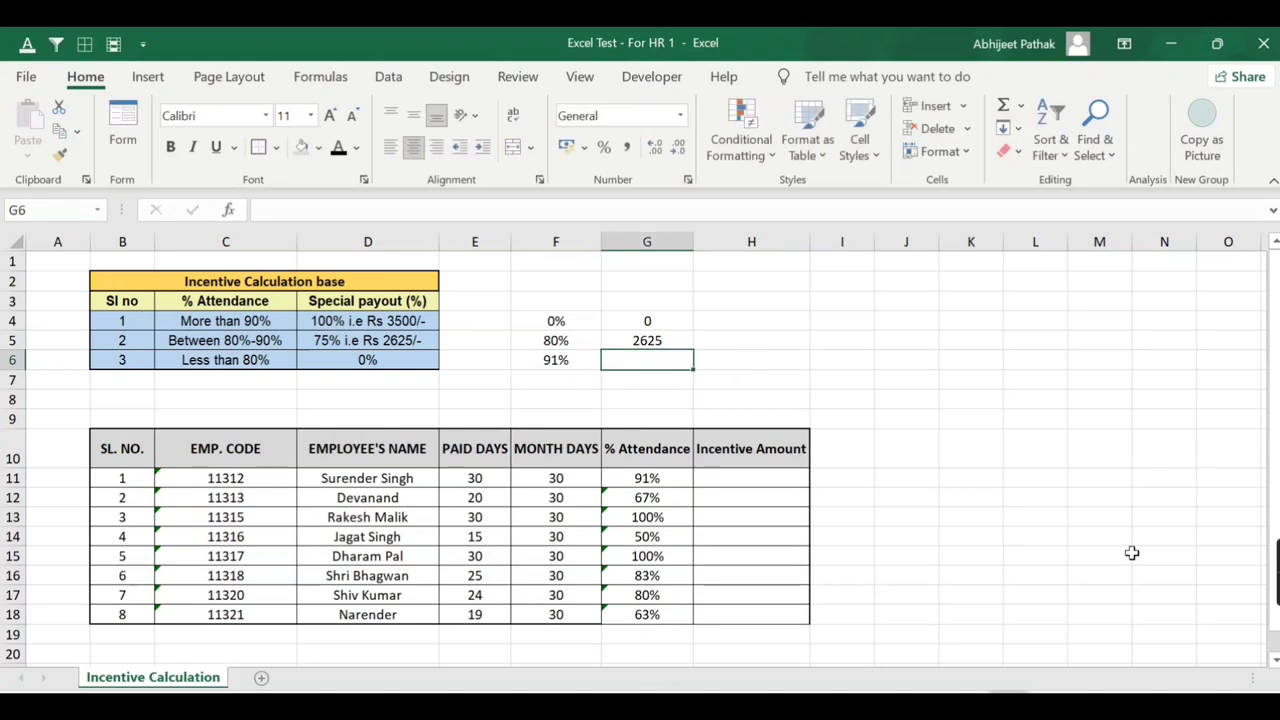
{"action": "type", "text": "34500"}
{"action": "key", "text": "BackSpace"}
{"action": "key", "text": "BackSpace"}
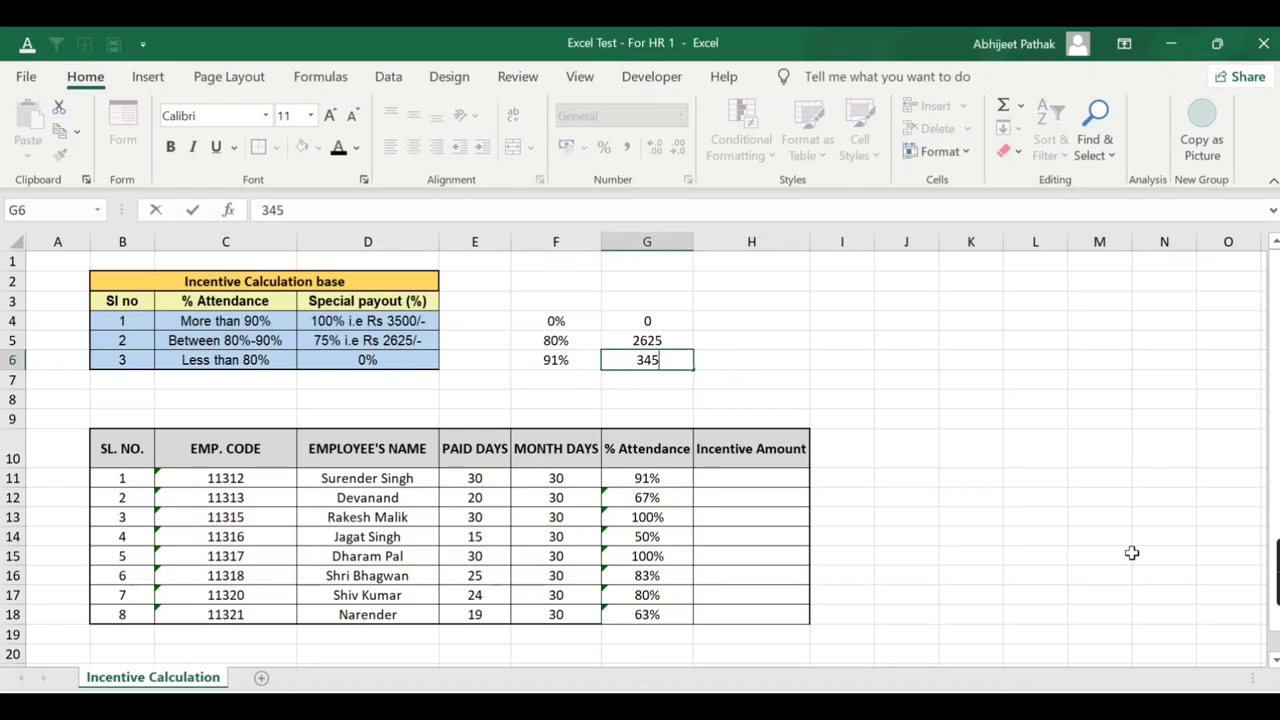
{"action": "key", "text": "BackSpace"}
{"action": "key", "text": "BackSpace"}
{"action": "type", "text": "00"}
{"action": "key", "text": "Tab"}
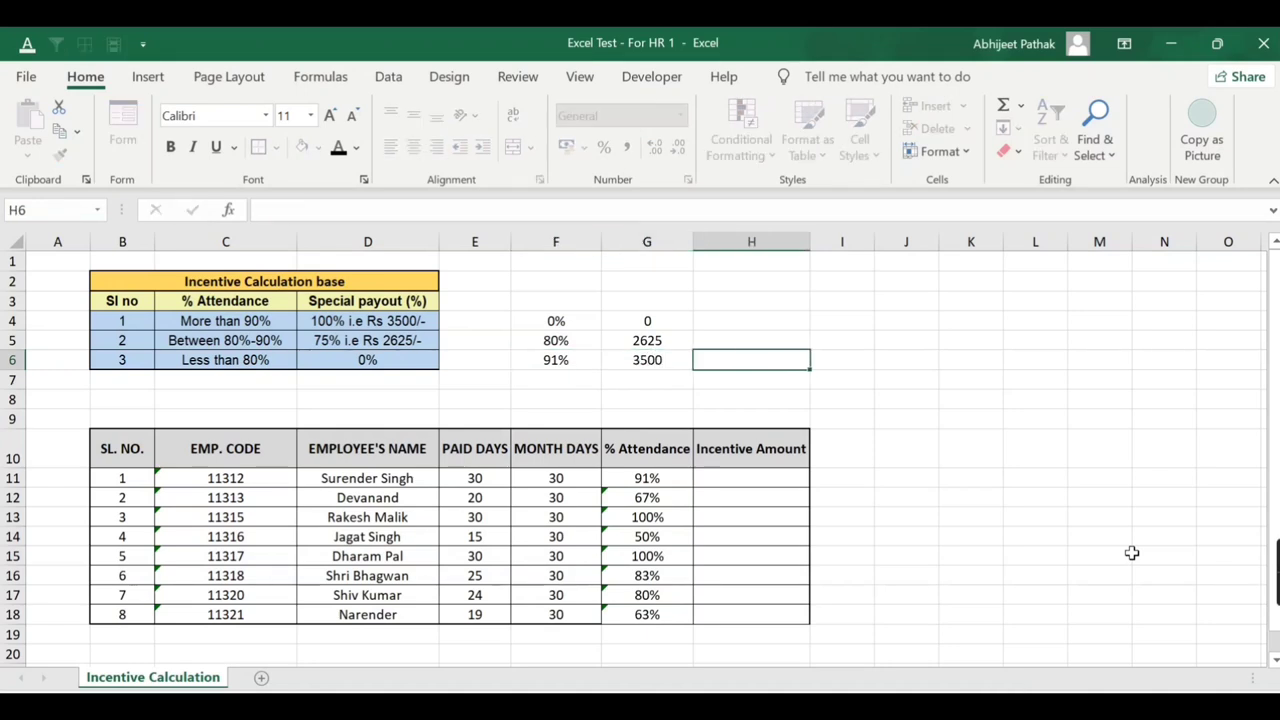
{"action": "key", "text": "Left"}
{"action": "key", "text": "Left"}
{"action": "key", "text": "Right"}
{"action": "key", "text": "Down"}
{"action": "key", "text": "Down"}
{"action": "key", "text": "Down"}
{"action": "key", "text": "Down"}
{"action": "key", "text": "Down"}
{"action": "key", "text": "Down"}
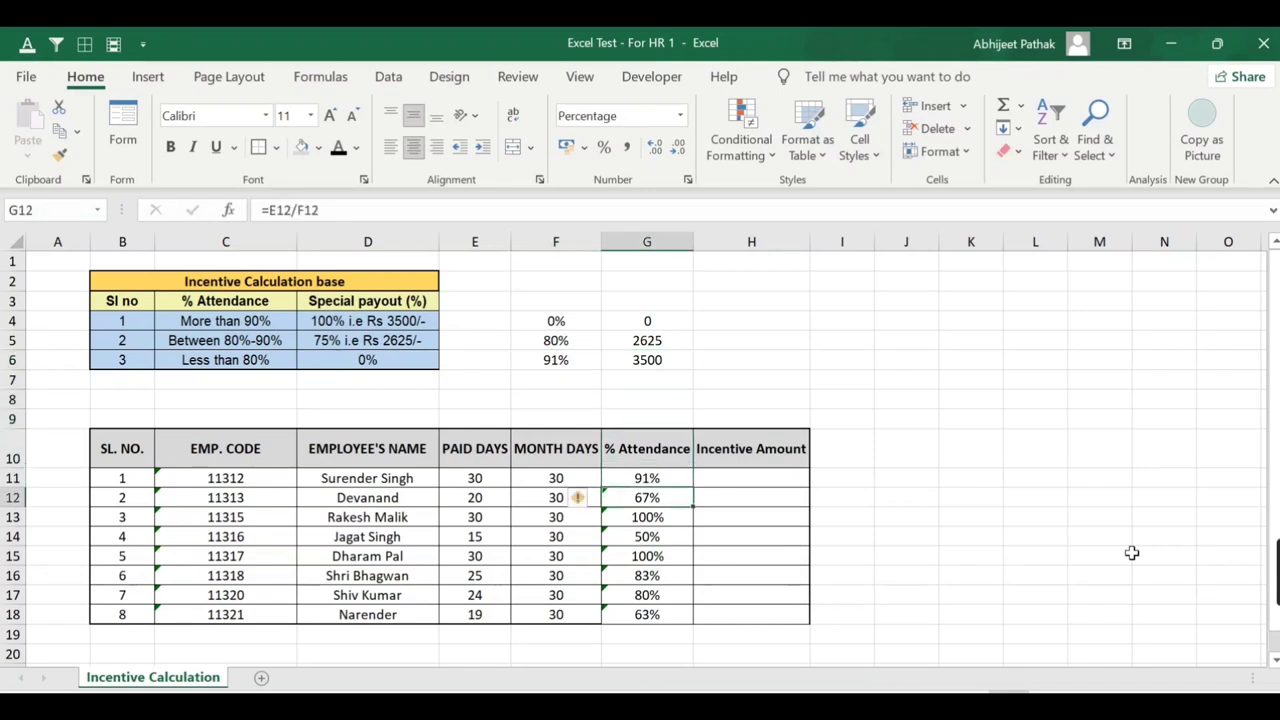
{"action": "key", "text": "Up"}
{"action": "key", "text": "Right"}
Step: Start =VLOOKUP(G11,F4:G6,2 in H11
{"action": "type", "text": "=vl"}
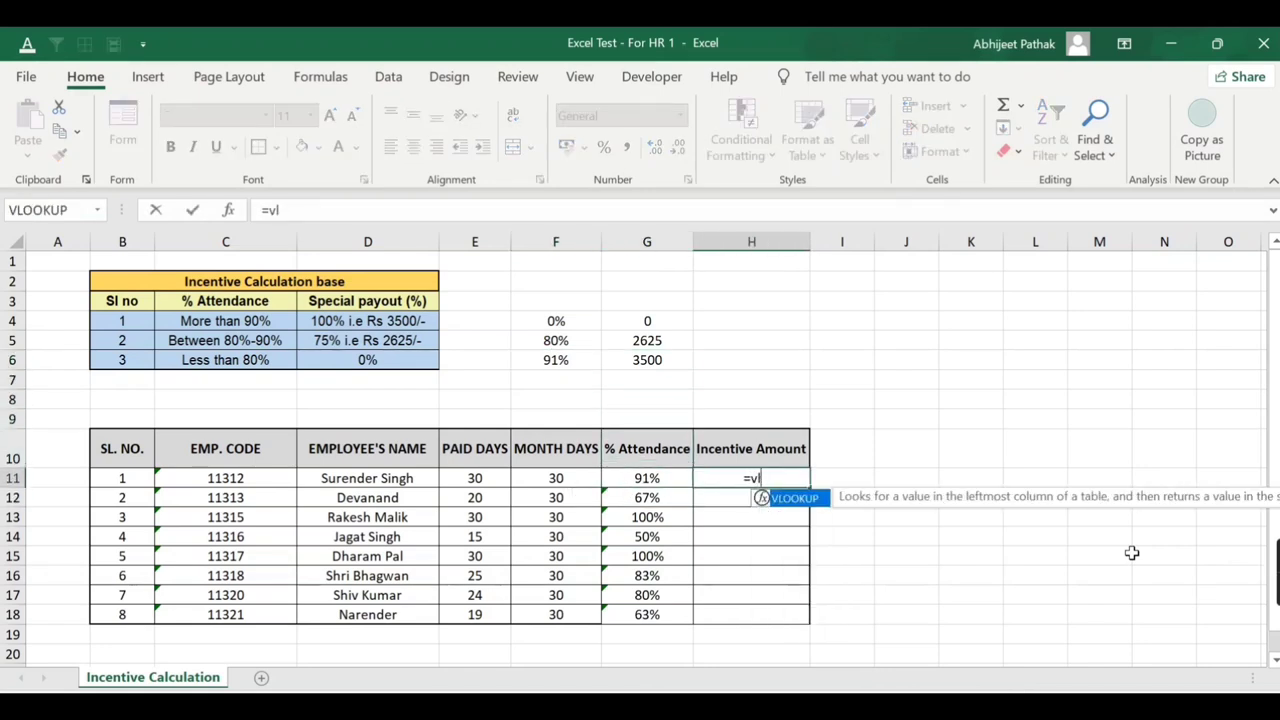
{"action": "key", "text": "Tab"}
{"action": "key", "text": "Left"}
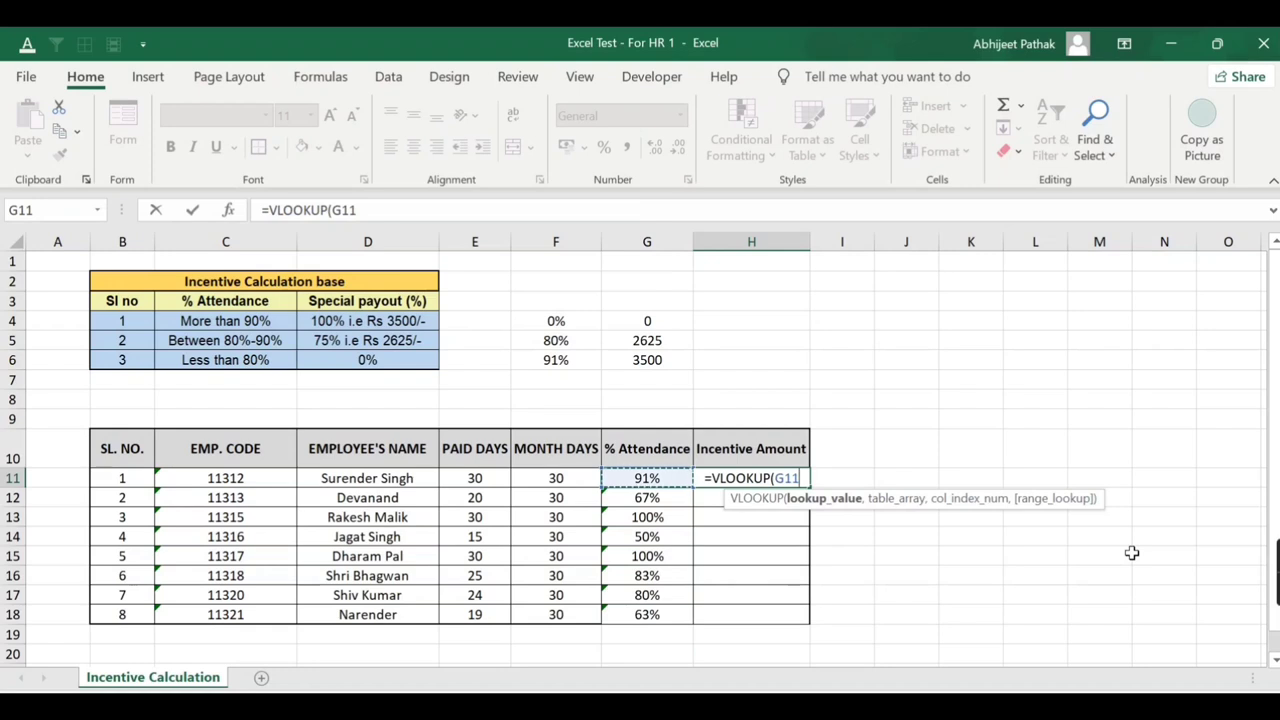
{"action": "type", "text": ","}
{"action": "key", "text": "Up"}
{"action": "key", "text": "Up"}
{"action": "key", "text": "Up"}
{"action": "key", "text": "Up"}
{"action": "key", "text": "Left"}
{"action": "key", "text": "Left"}
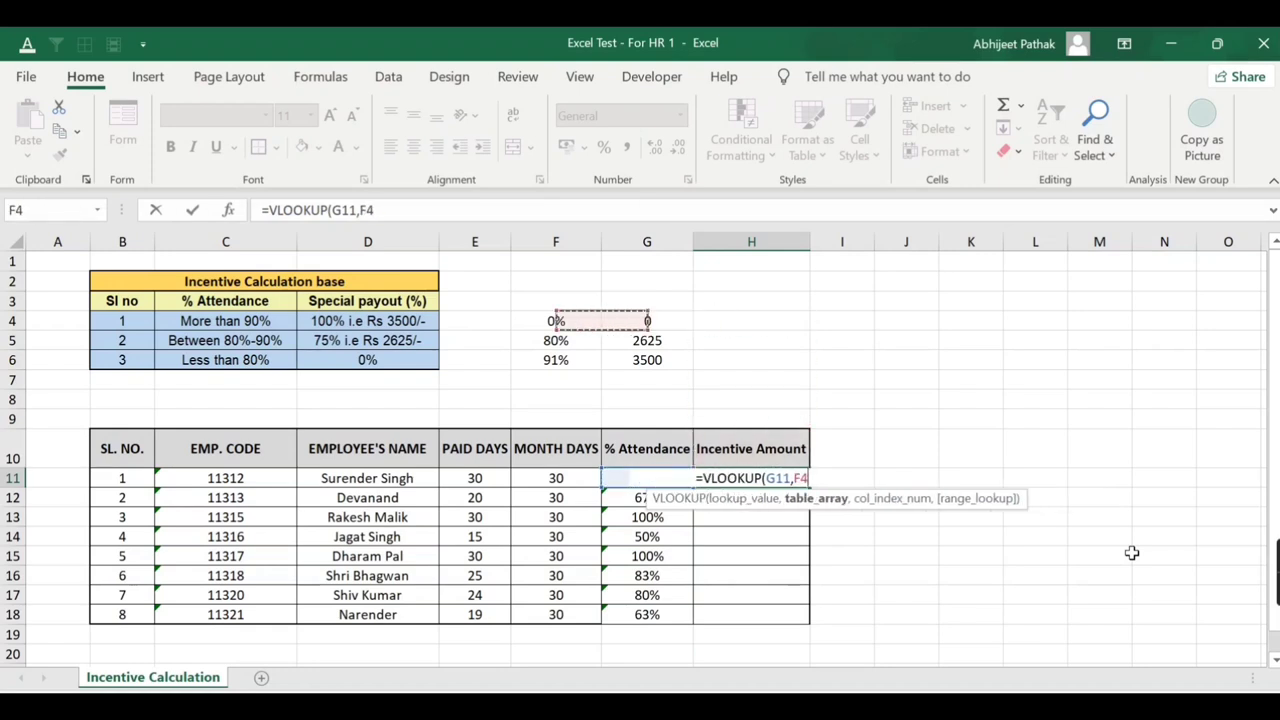
{"action": "key", "text": "shift+Right"}
{"action": "key", "text": "shift+Down"}
{"action": "key", "text": "shift+Down"}
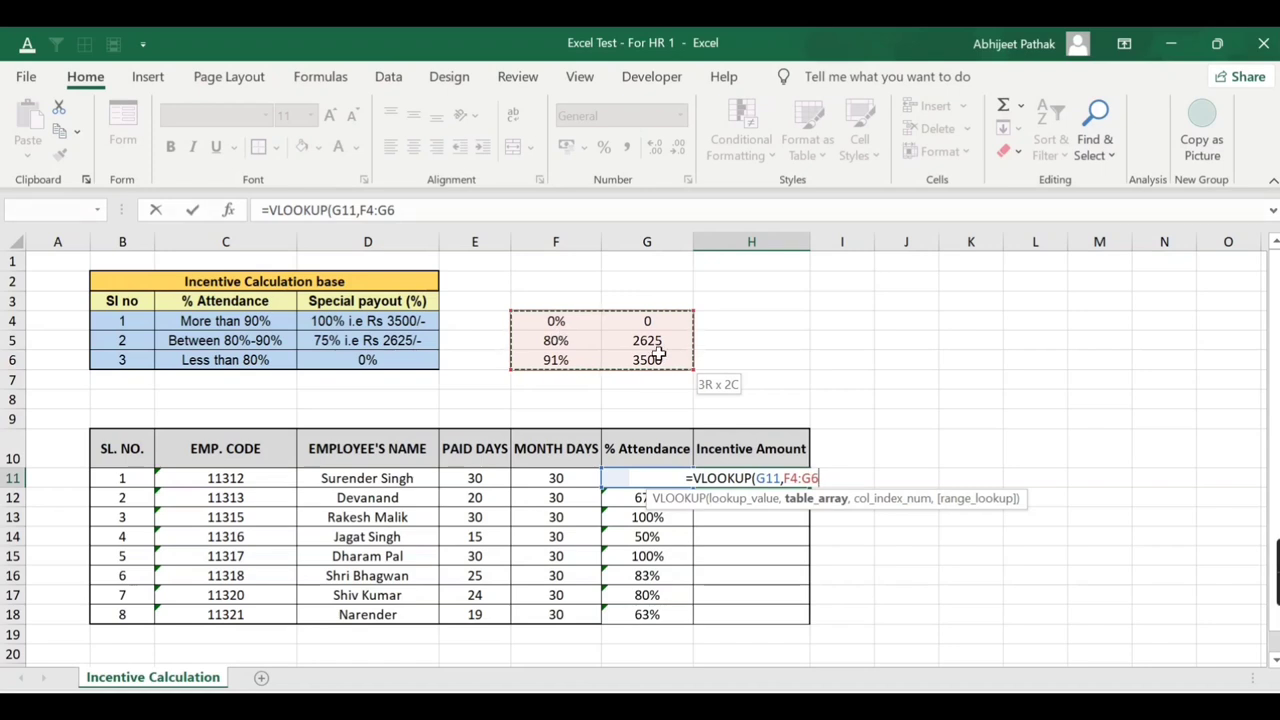
{"action": "type", "text": ","}
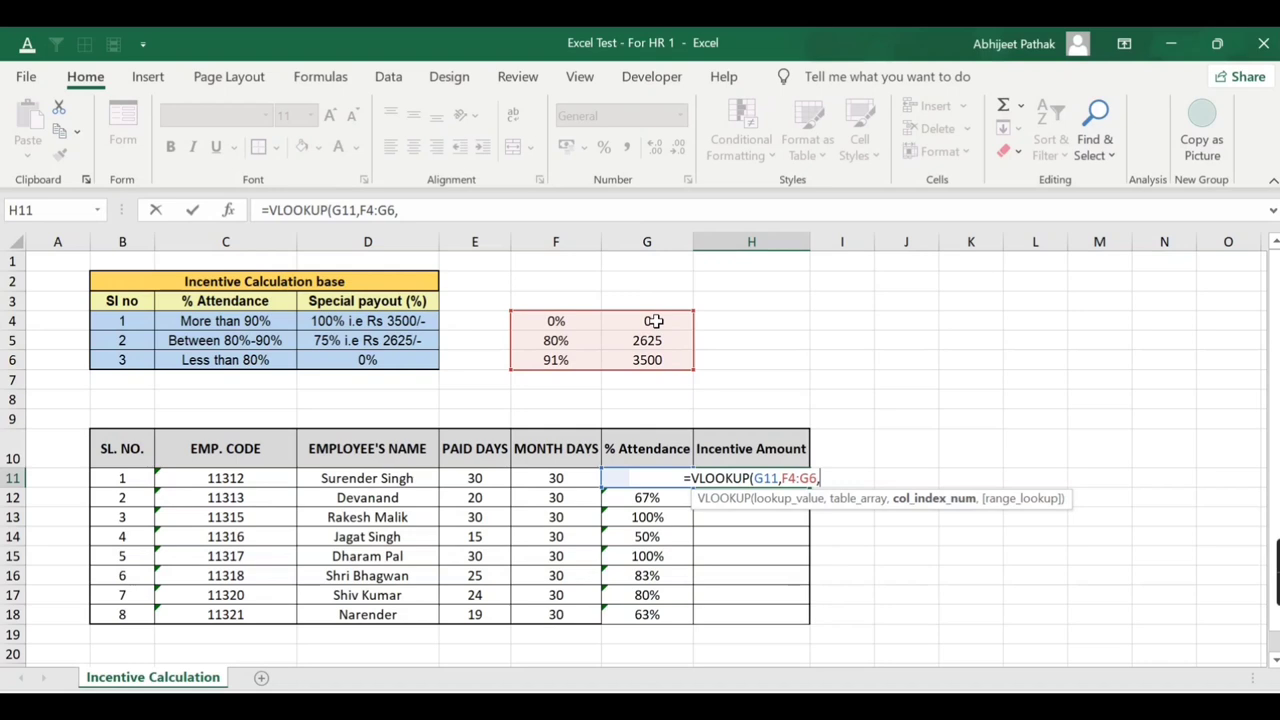
{"action": "type", "text": "2"}
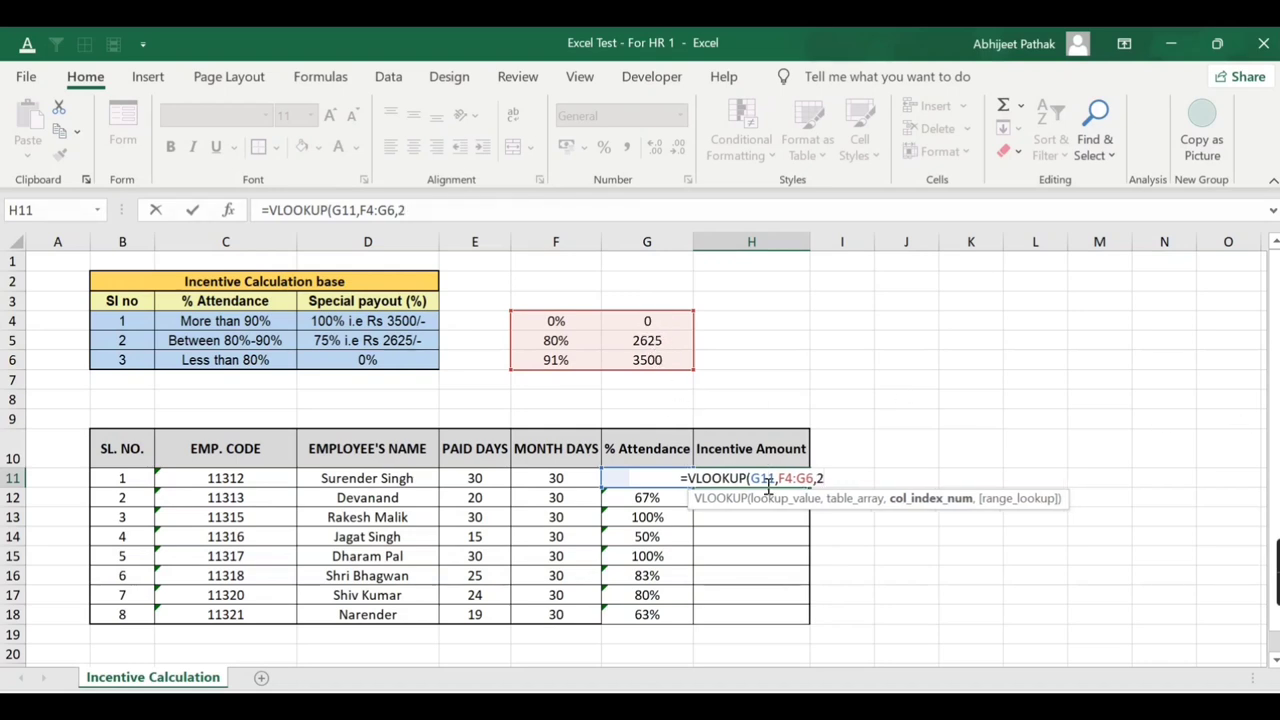
Step: Lock the table reference as $F$4:$G$6, drop the extra comma, and close the formula
{"action": "left_click_drag", "start_coordinate": [778, 478], "coordinate": [812, 478]}
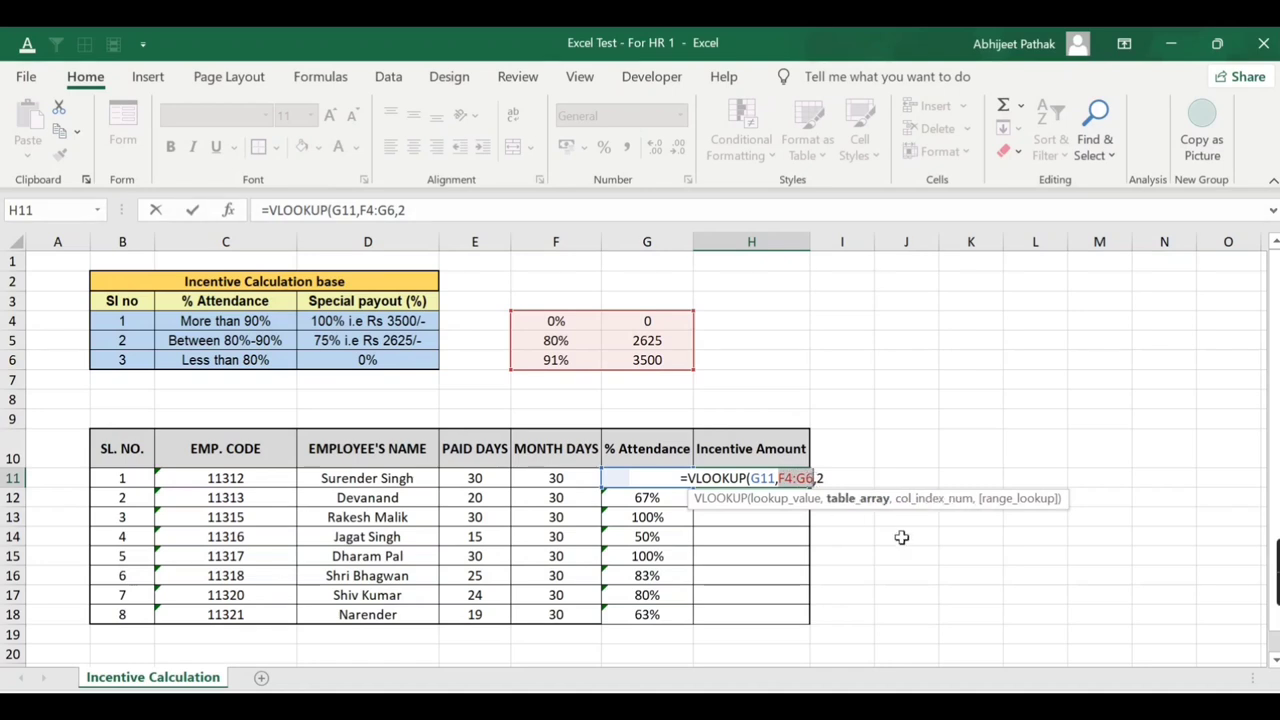
{"action": "key", "text": "F4"}
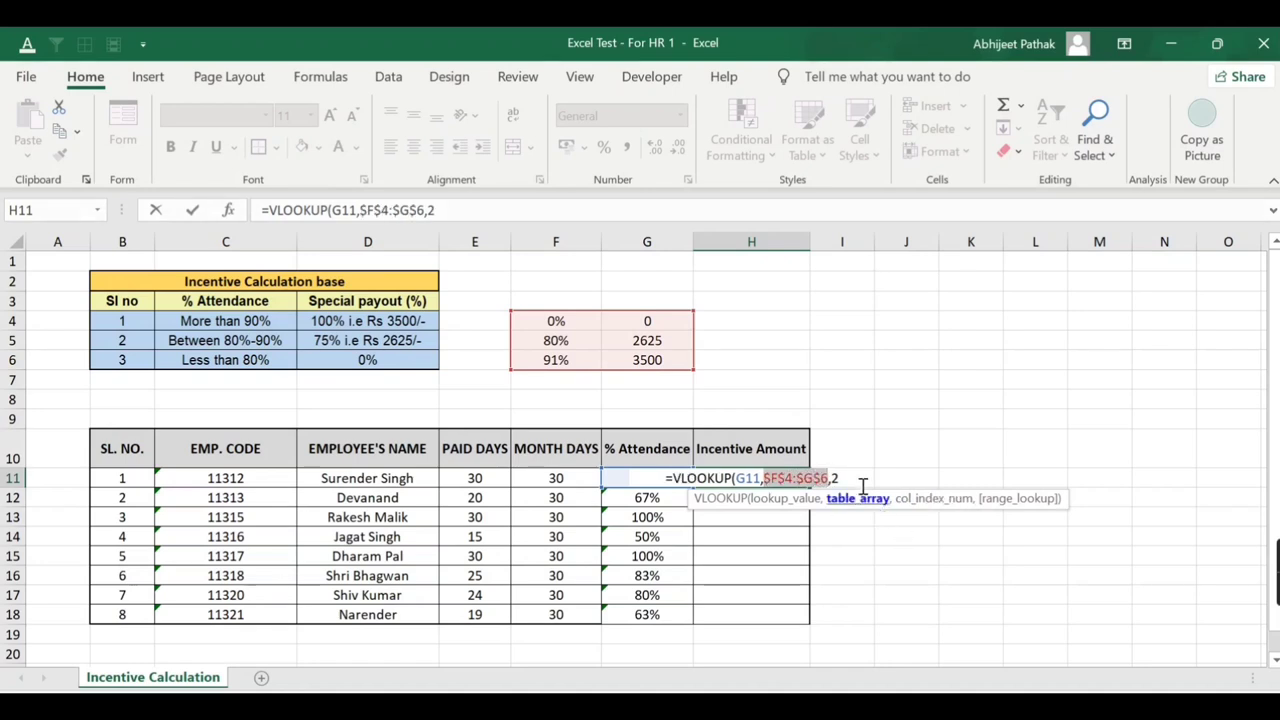
{"action": "type", "text": ","}
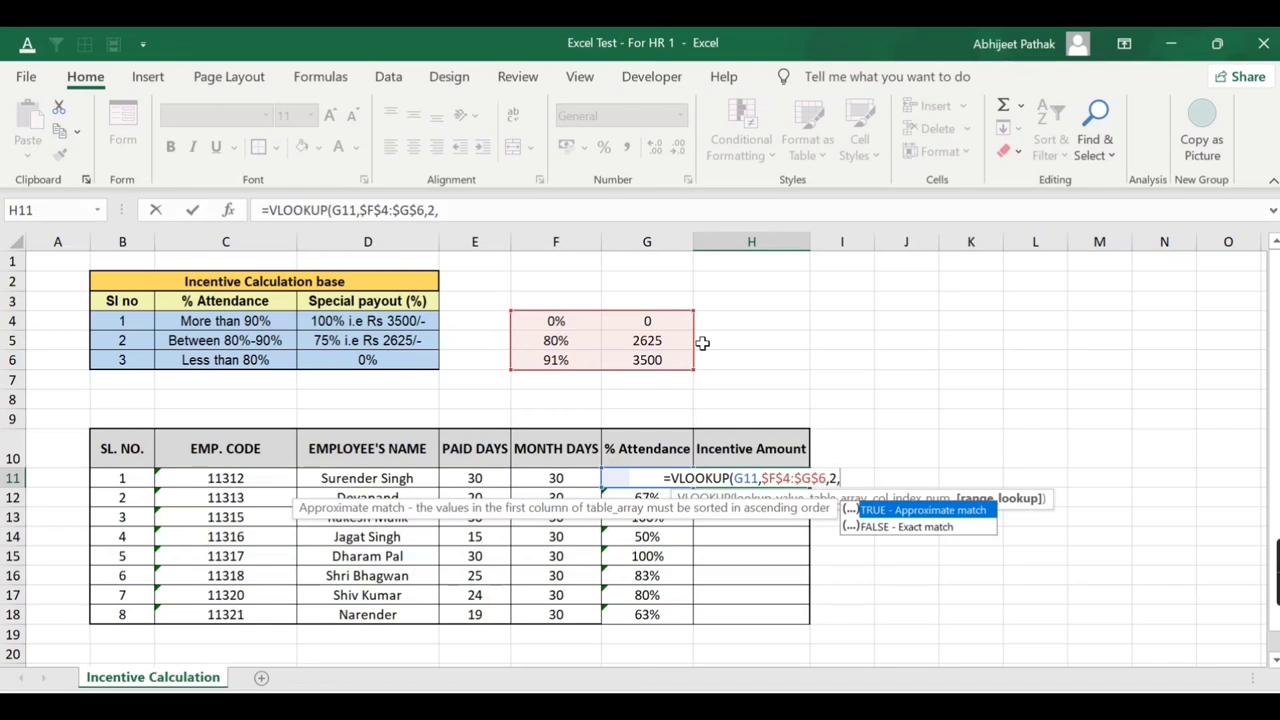
{"action": "key", "text": "BackSpace"}
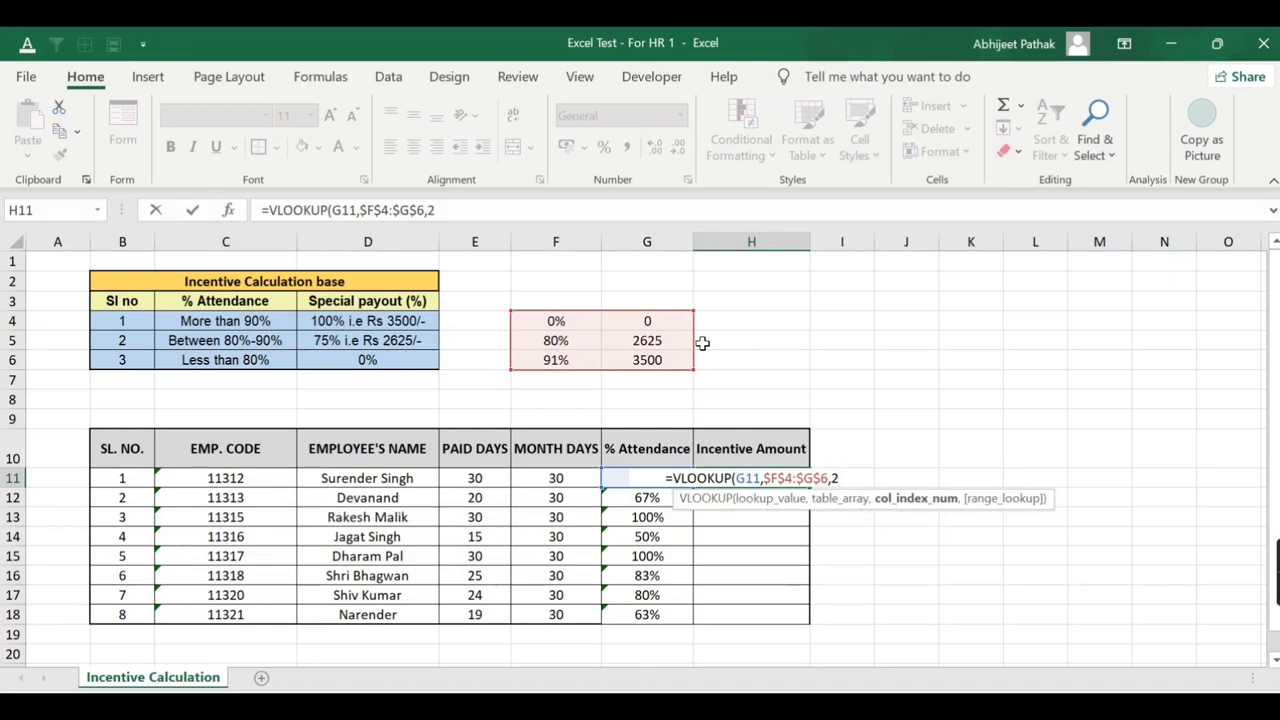
{"action": "type", "text": ")"}
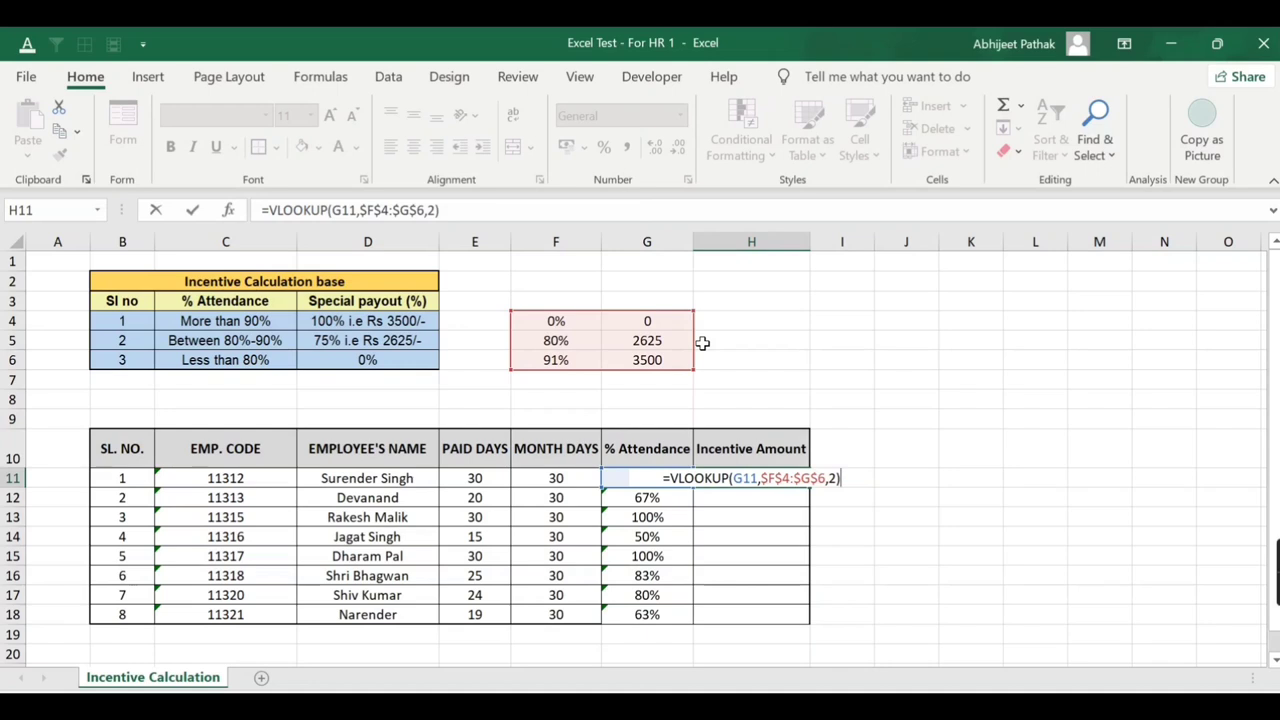
{"action": "key", "text": "Return"}
Step: Fill the VLOOKUP from H11 down to H18 and test G11 at 80%
{"action": "left_click", "coordinate": [789, 480]}
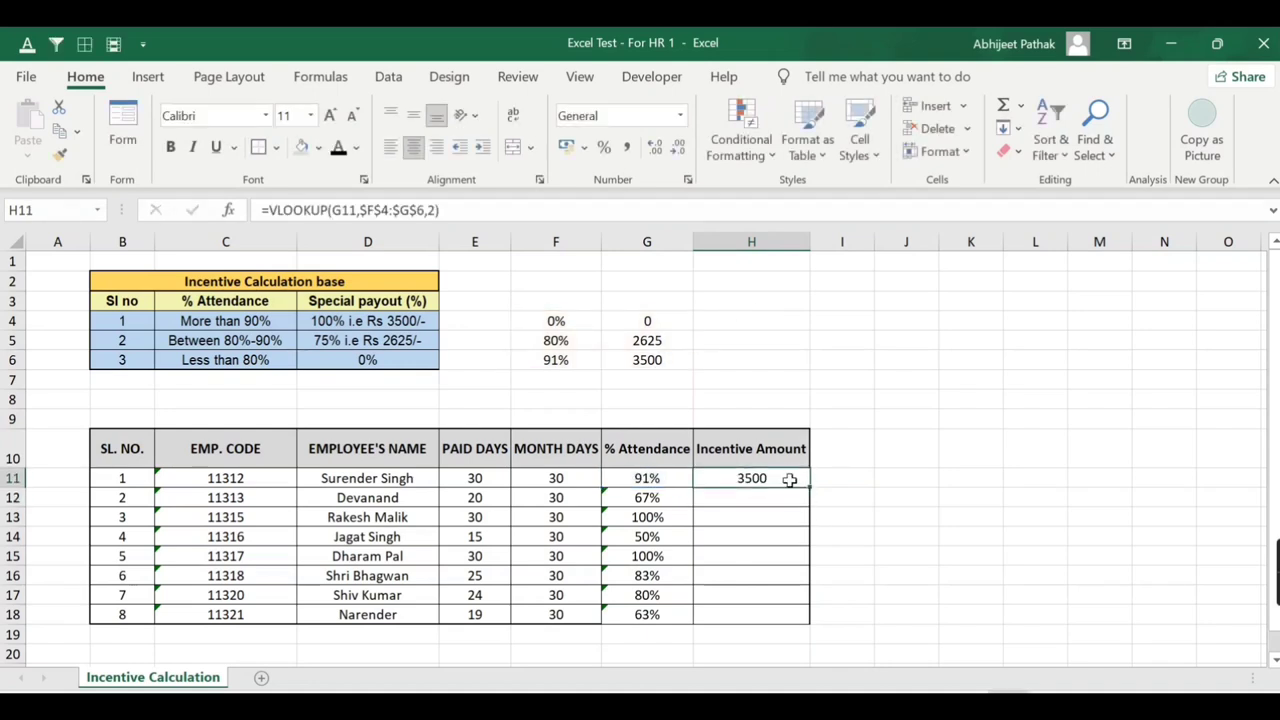
{"action": "left_click_drag", "start_coordinate": [809, 488], "coordinate": [814, 621]}
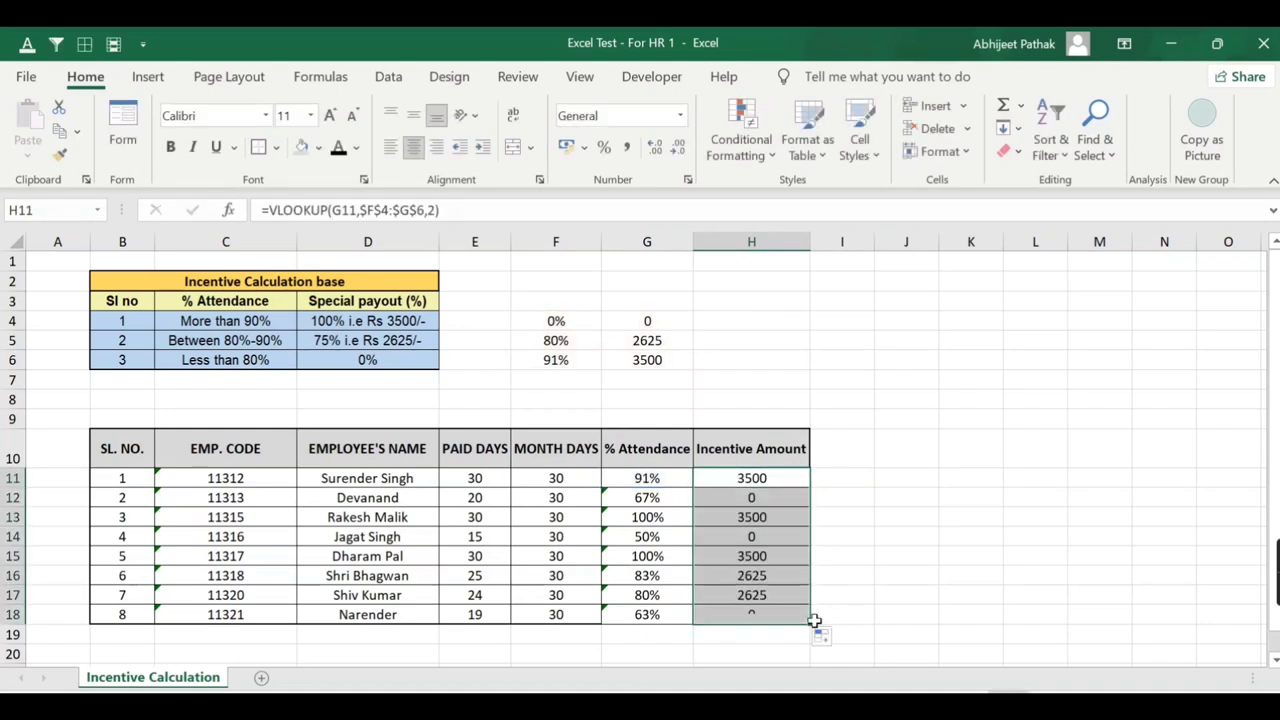
{"action": "left_click", "coordinate": [664, 481]}
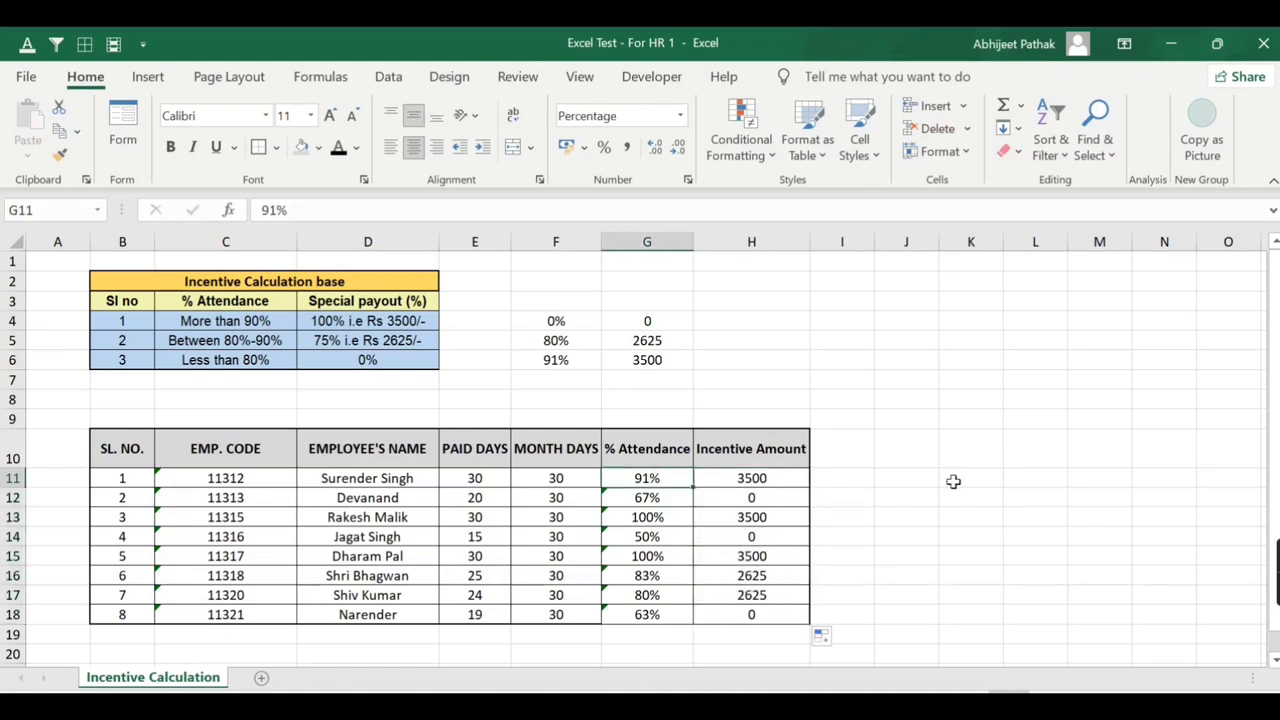
{"action": "type", "text": "80"}
{"action": "key", "text": "ctrl+Return"}
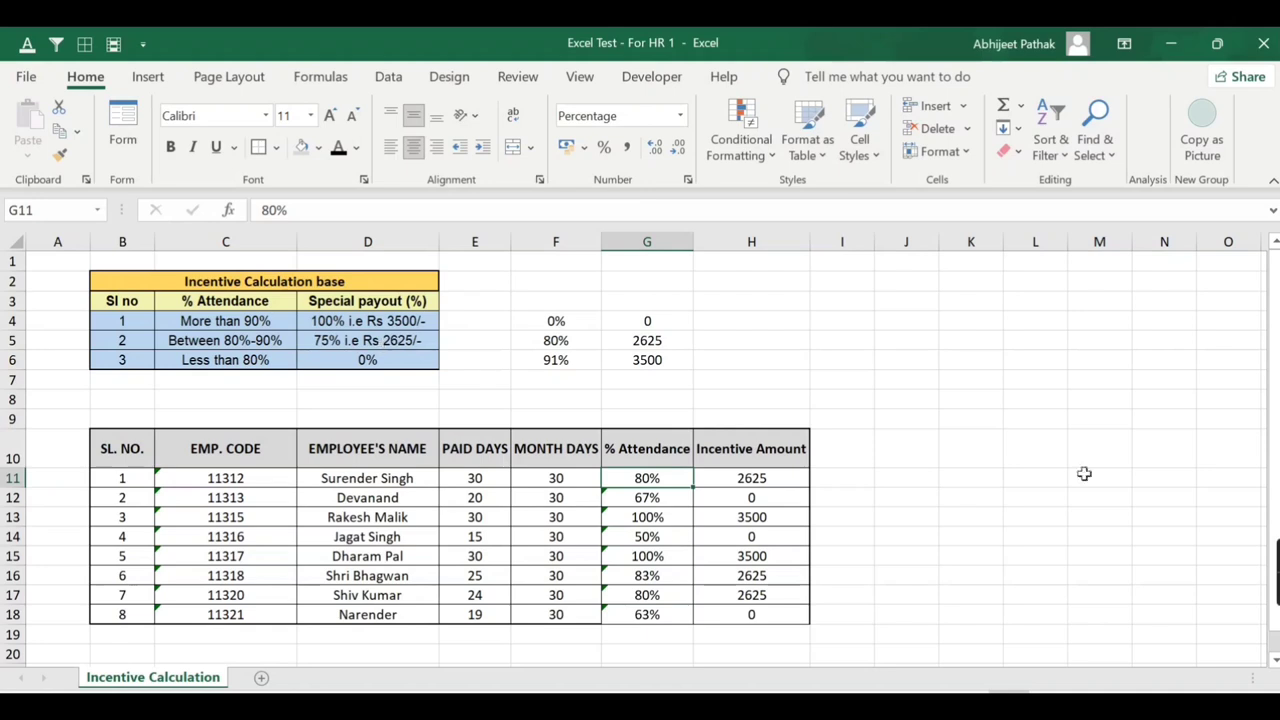
Step: Test G11 with 81%, 45% and finally 91%, checking H11's lookup result
{"action": "type", "text": "81"}
{"action": "key", "text": "Tab"}
{"action": "key", "text": "shift+Tab"}
{"action": "type", "text": "45"}
{"action": "key", "text": "Tab"}
{"action": "key", "text": "shift+Tab"}
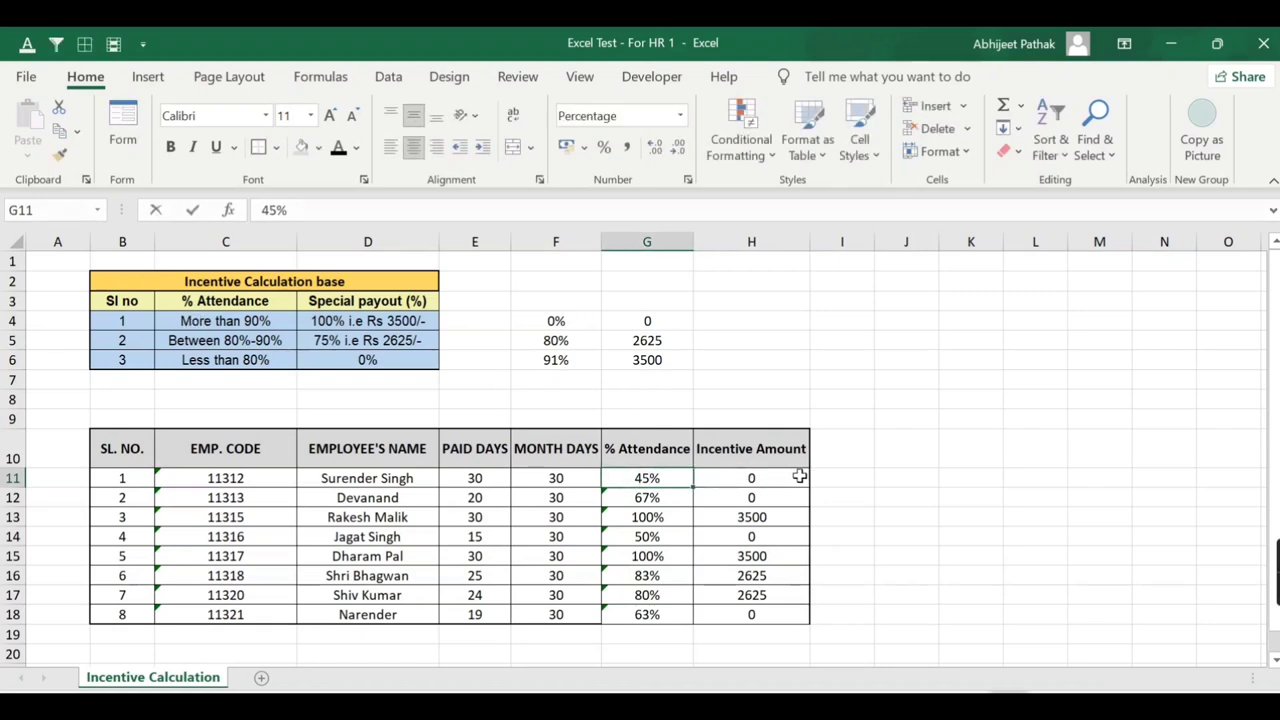
{"action": "type", "text": "91"}
{"action": "key", "text": "Tab"}
{"action": "key", "text": "shift+Tab"}
{"action": "key", "text": "Tab"}
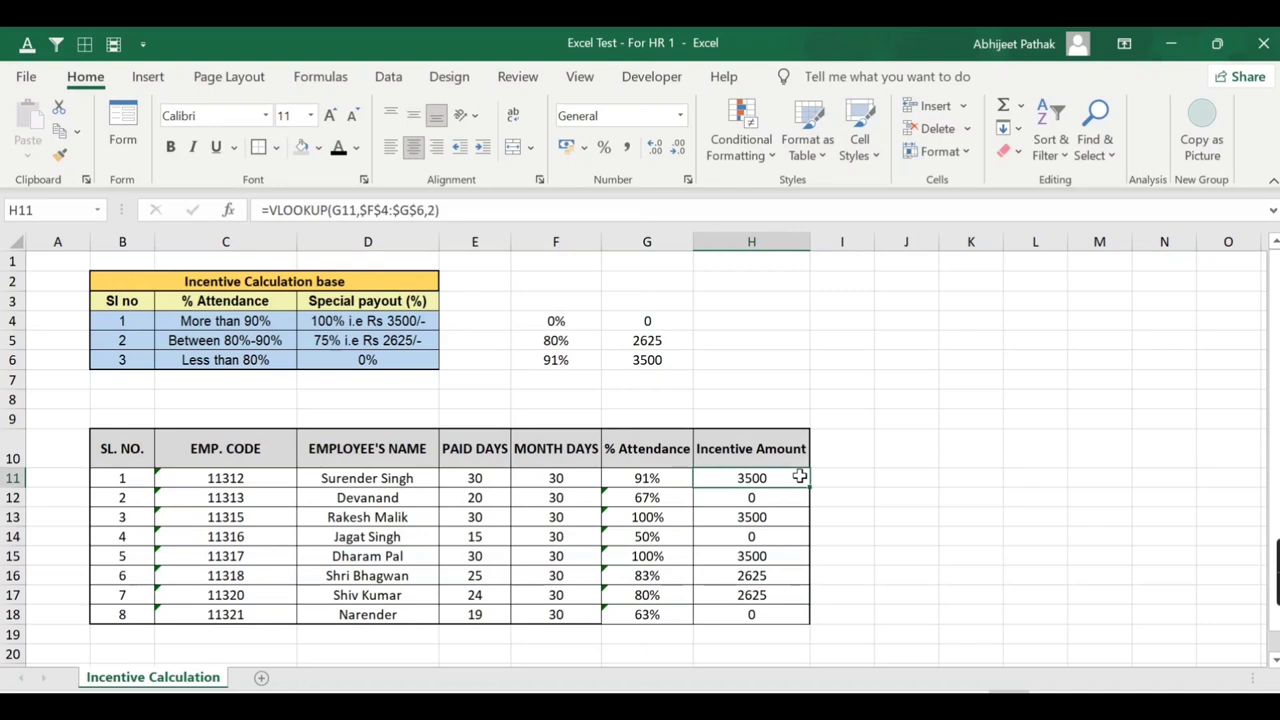
{"action": "key", "text": "shift+Tab"}
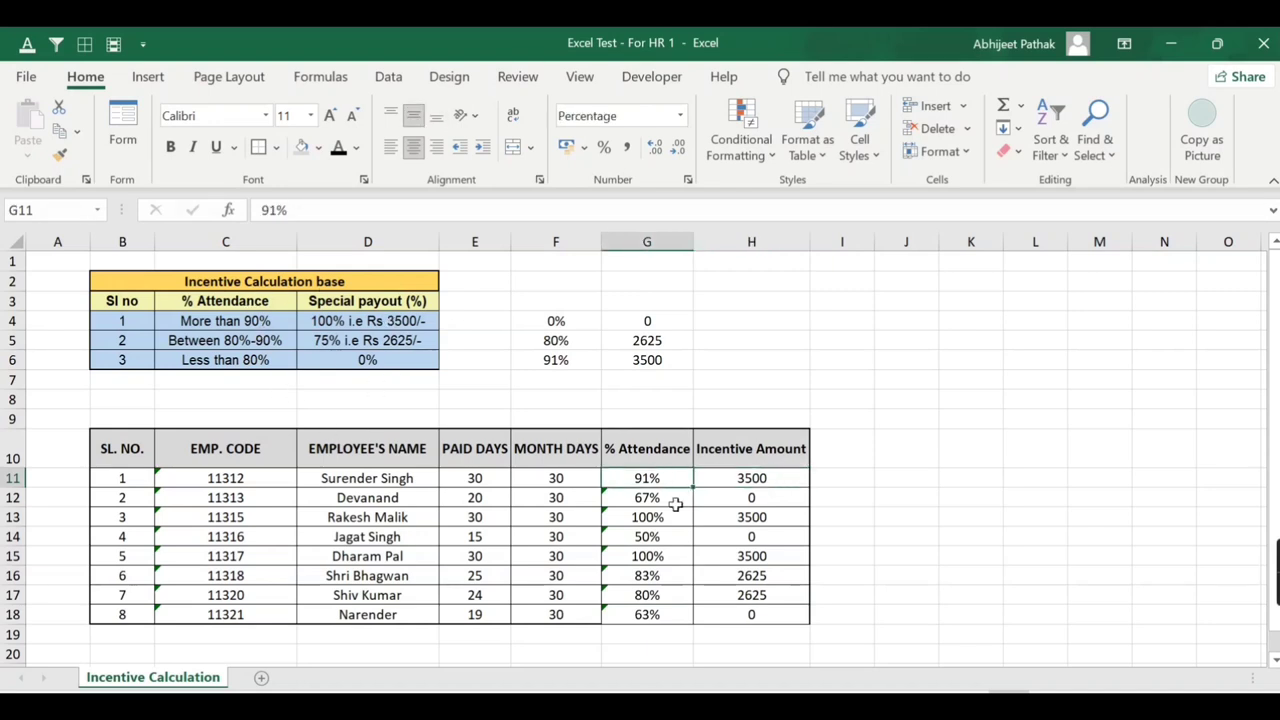
{"action": "left_click", "coordinate": [772, 479]}
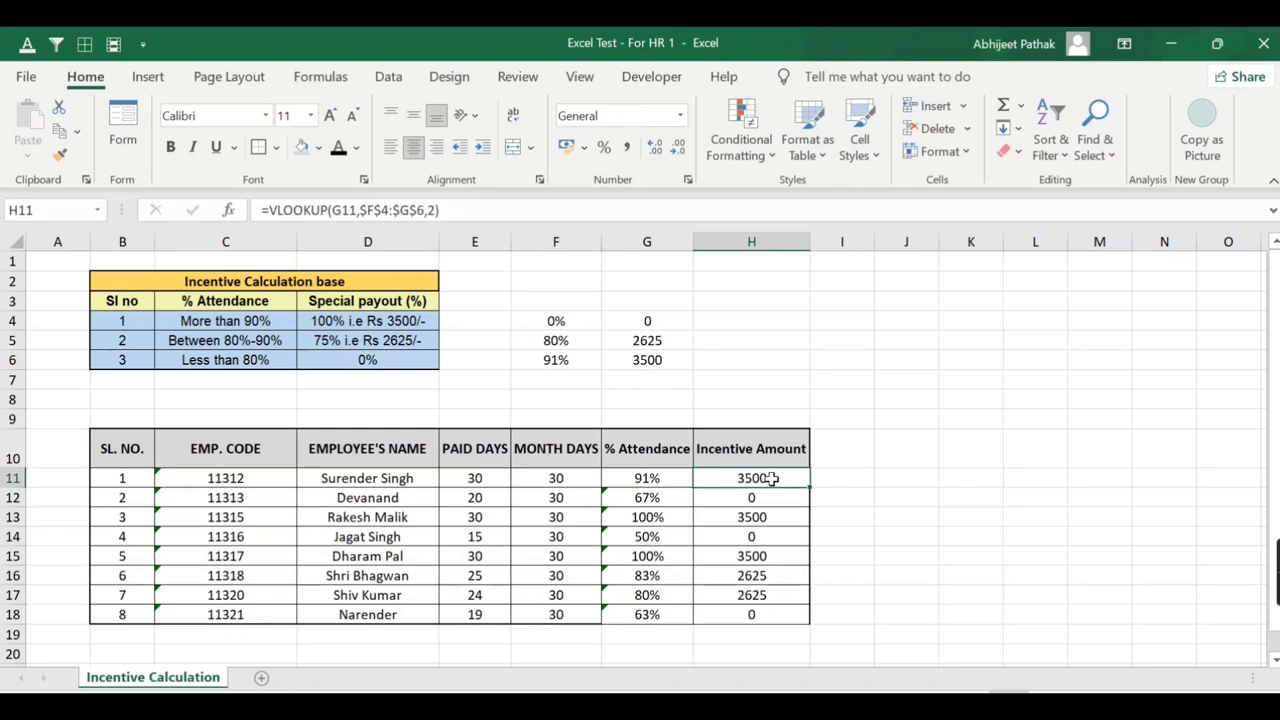
Step: Try 85% and then 91% attendance in G11, checking H11's incentive
{"action": "left_click", "coordinate": [646, 478]}
{"action": "type", "text": "85"}
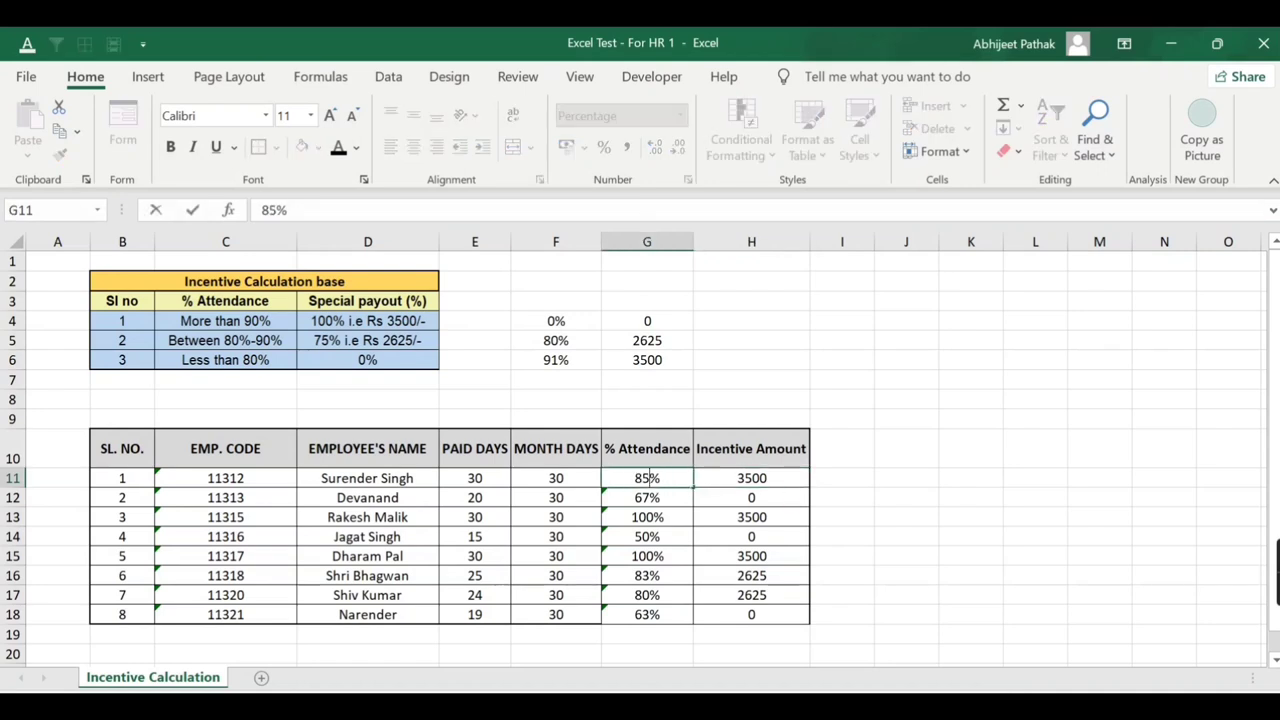
{"action": "left_click", "coordinate": [751, 478]}
{"action": "left_click", "coordinate": [646, 478]}
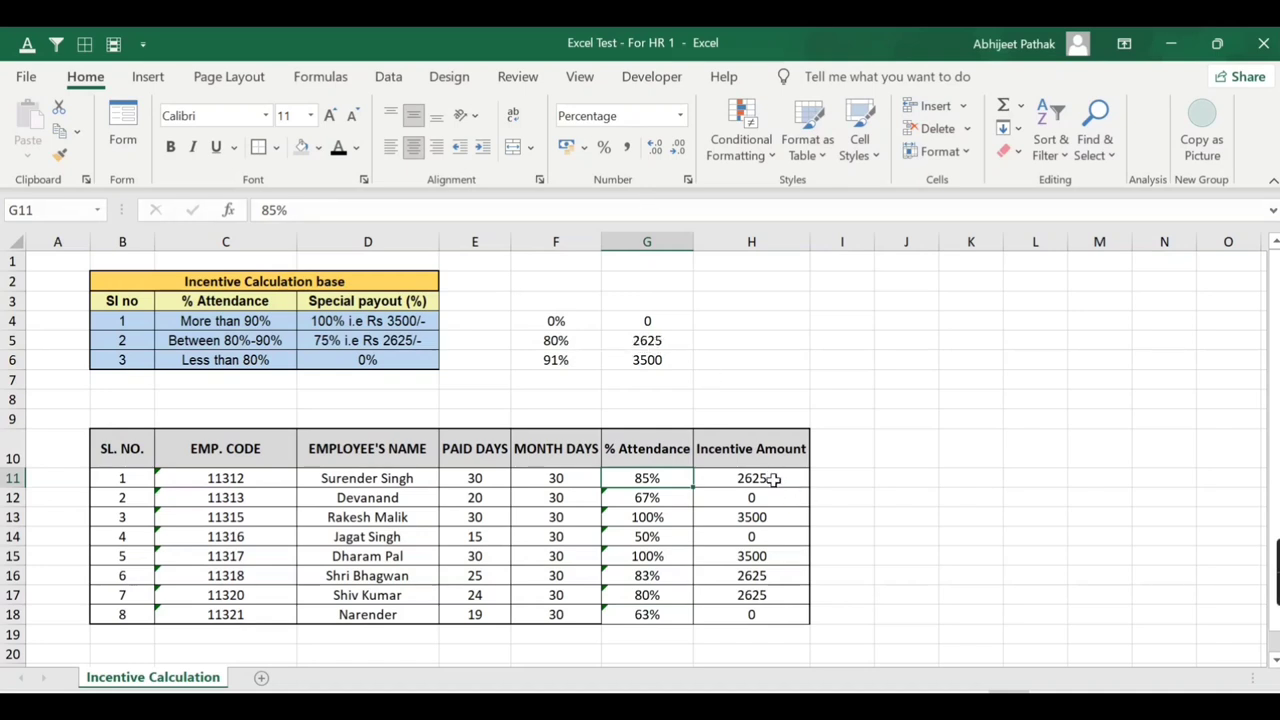
{"action": "type", "text": "91"}
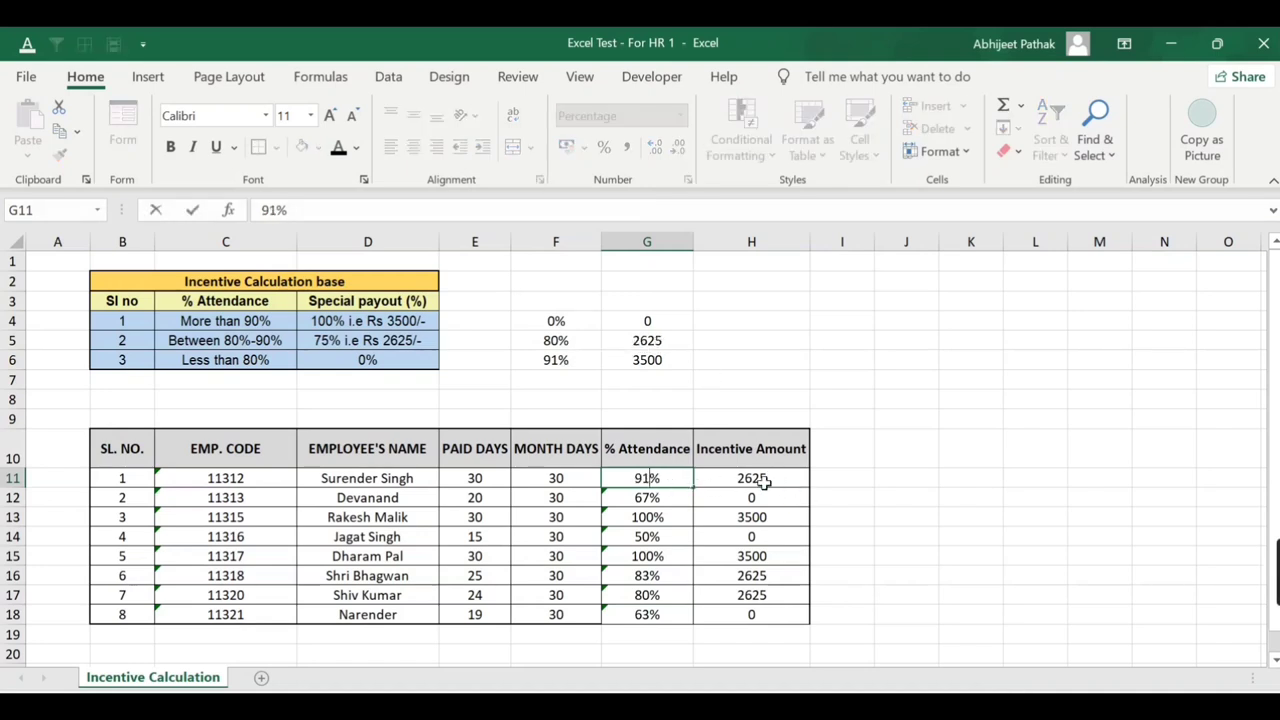
{"action": "left_click", "coordinate": [762, 482]}
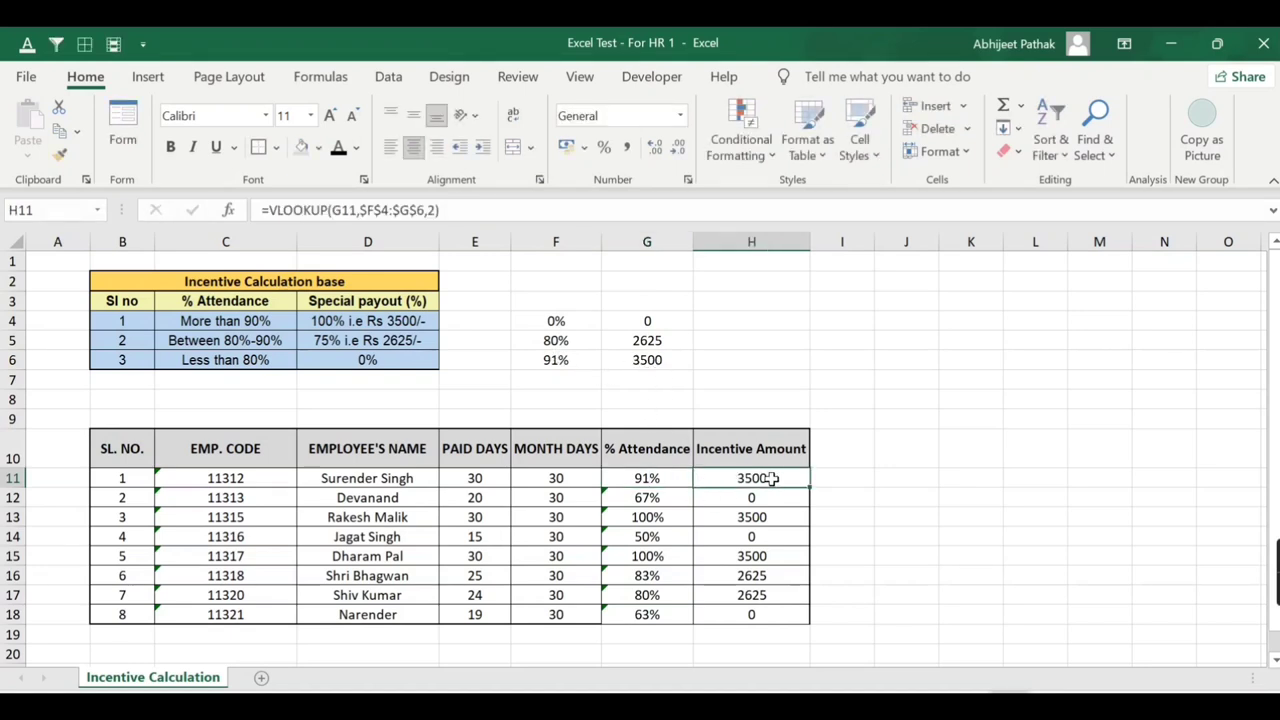
Step: Enter 92% and then 56% in G11, leaving H11's incentive at 0
{"action": "key", "text": "Left"}
{"action": "type", "text": "92"}
{"action": "key", "text": "ctrl+Return"}
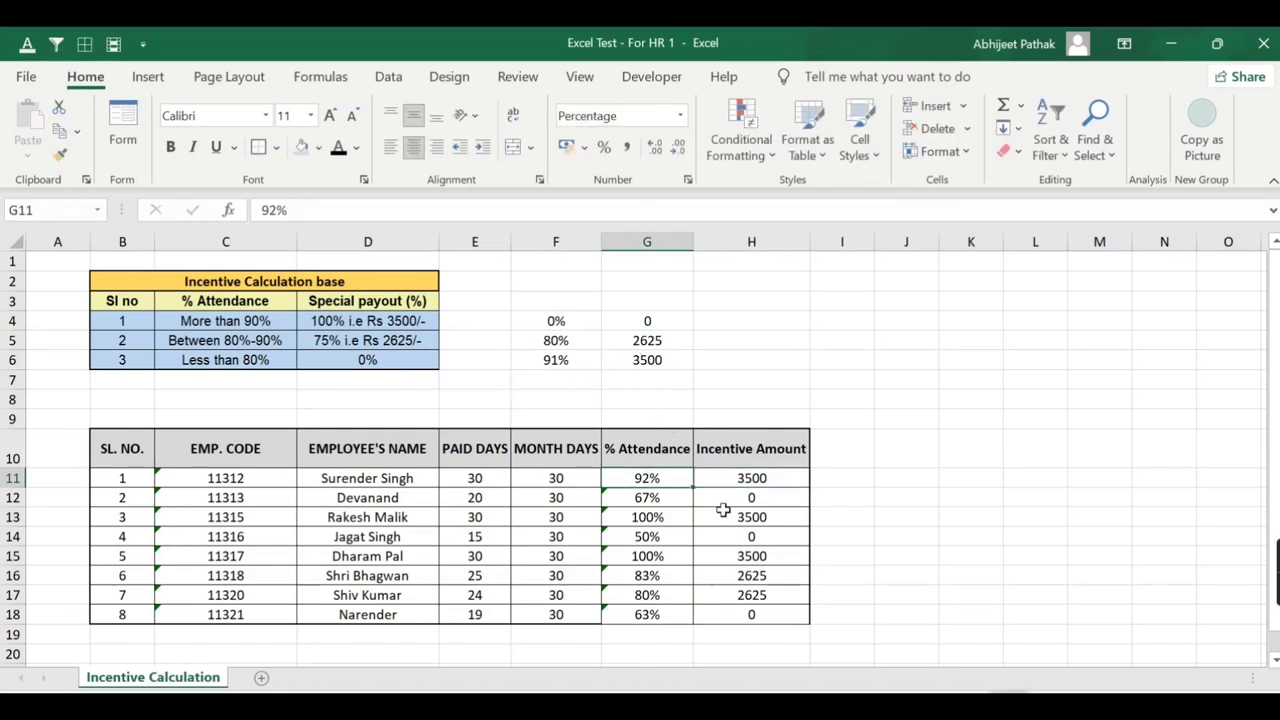
{"action": "type", "text": "56"}
{"action": "key", "text": "Tab"}
{"action": "key", "text": "shift+Tab"}
{"action": "left_click", "coordinate": [756, 482]}
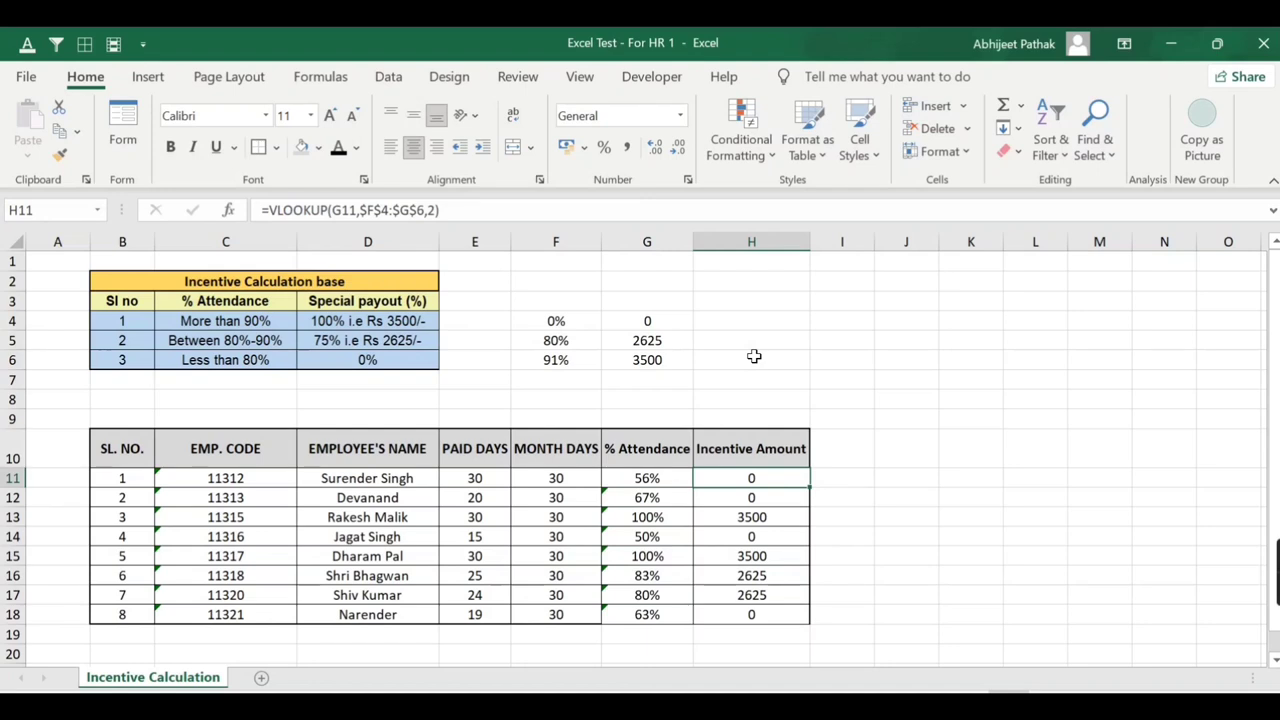
{"action": "type", "text": "=VLOOKUP("}
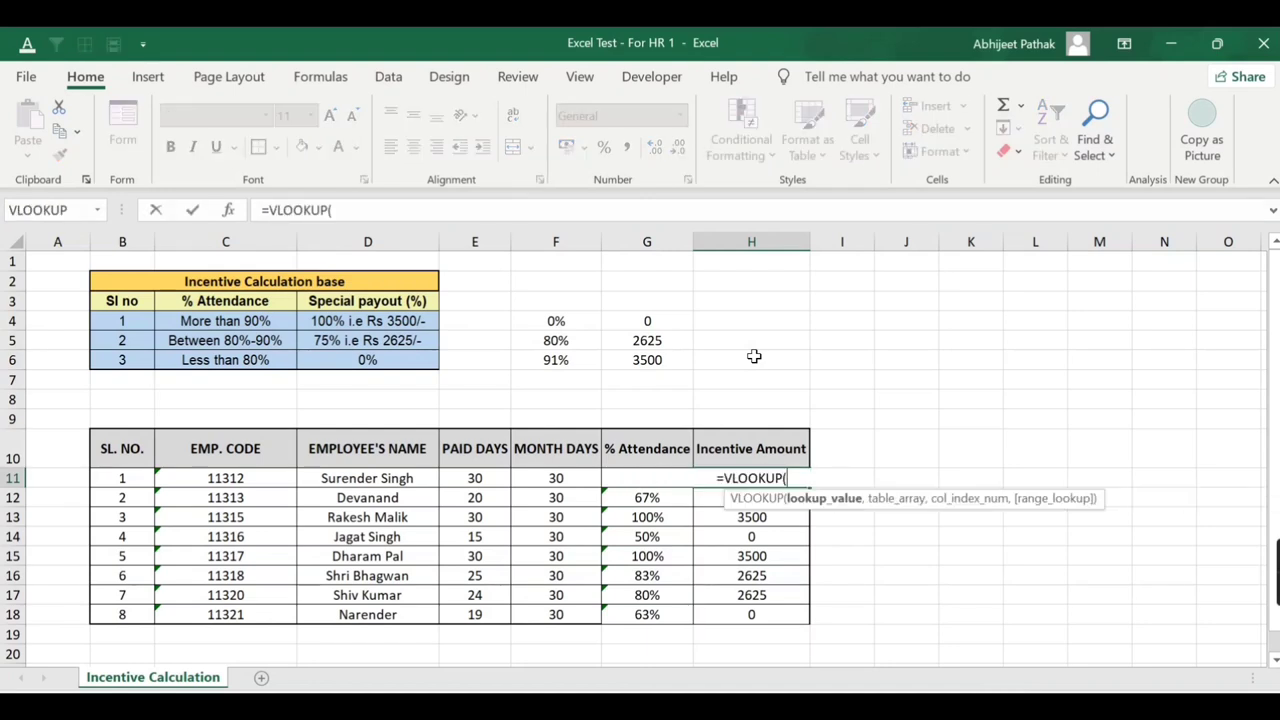
{"action": "key", "text": "Left"}
{"action": "type", "text": ","}
{"action": "key", "text": "Up"}
{"action": "key", "text": "Up"}
{"action": "key", "text": "Up"}
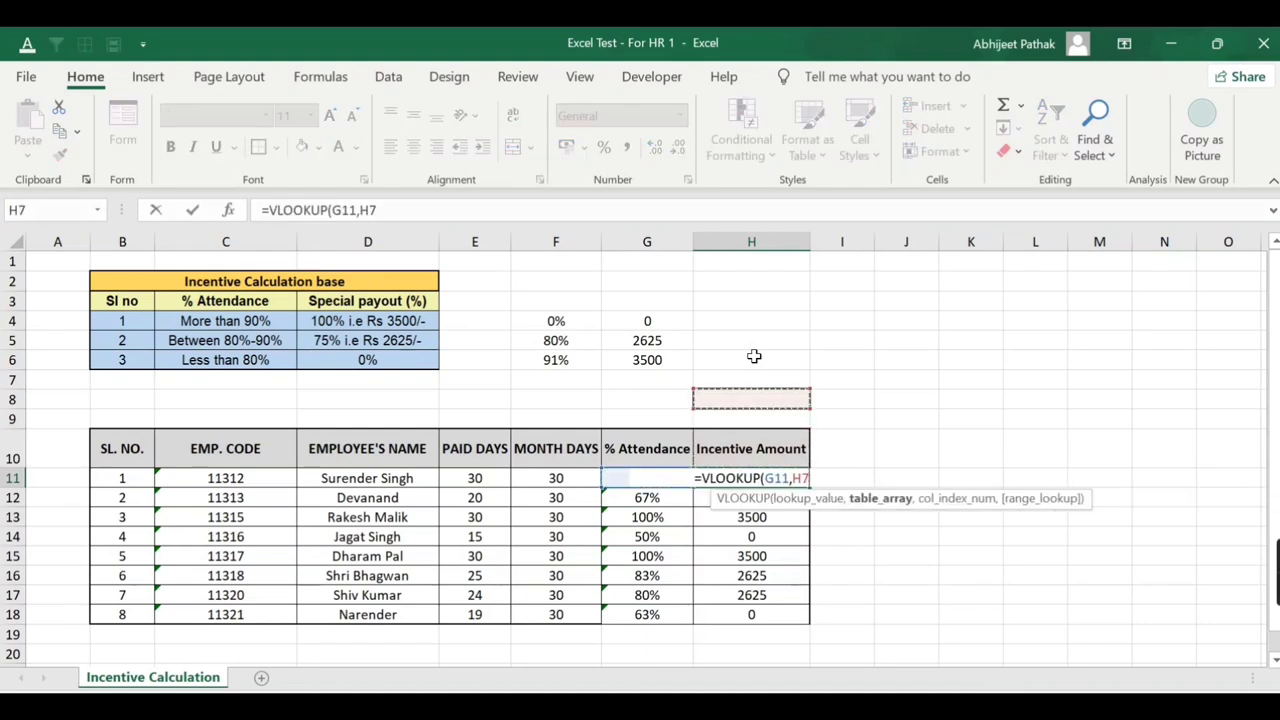
{"action": "key", "text": "Up"}
{"action": "key", "text": "Up"}
{"action": "key", "text": "Up"}
{"action": "key", "text": "Left"}
{"action": "key", "text": "Left"}
{"action": "key", "text": "shift+Right"}
{"action": "key", "text": "shift+Down"}
{"action": "key", "text": "shift+Down"}
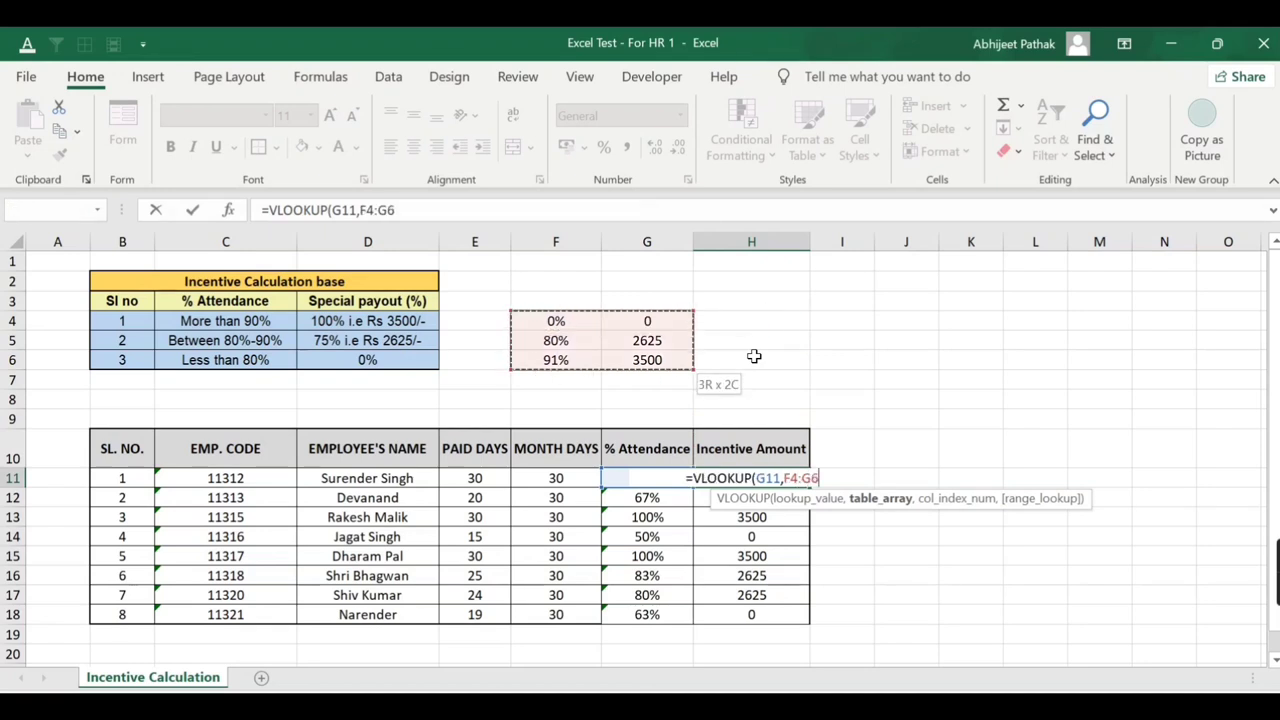
{"action": "type", "text": ",2,"}
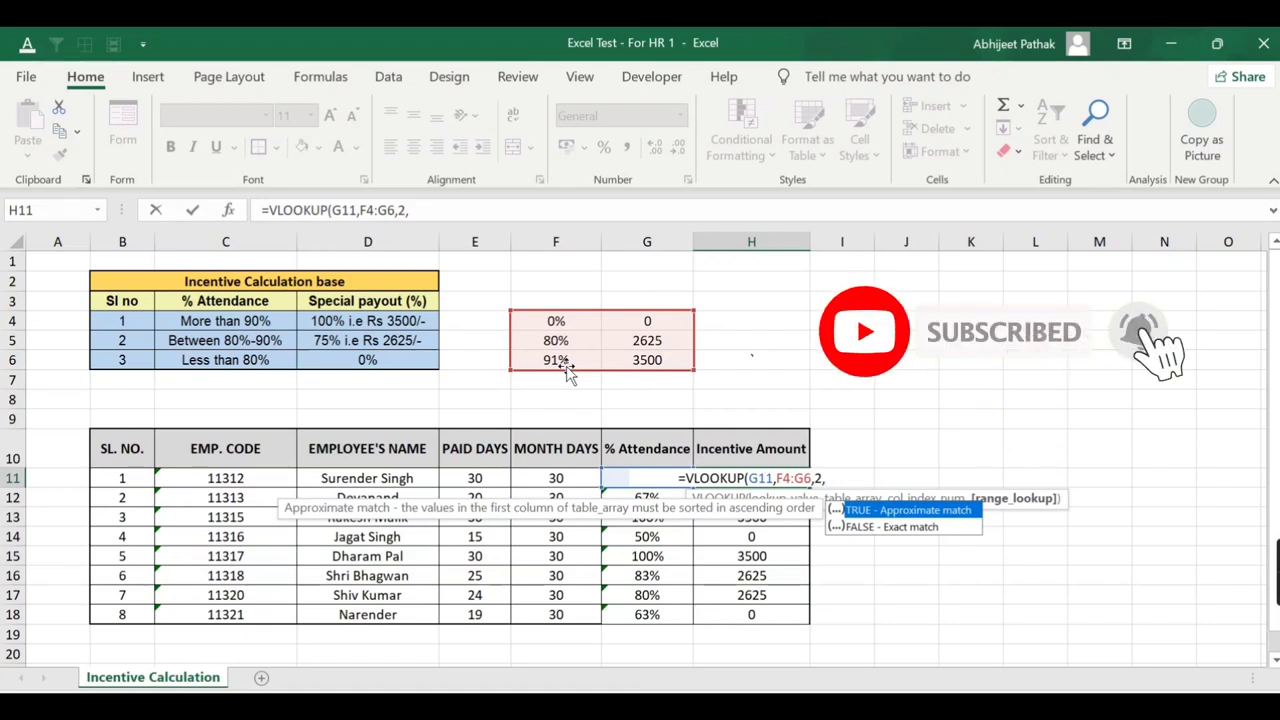
{"action": "key", "text": "Escape"}
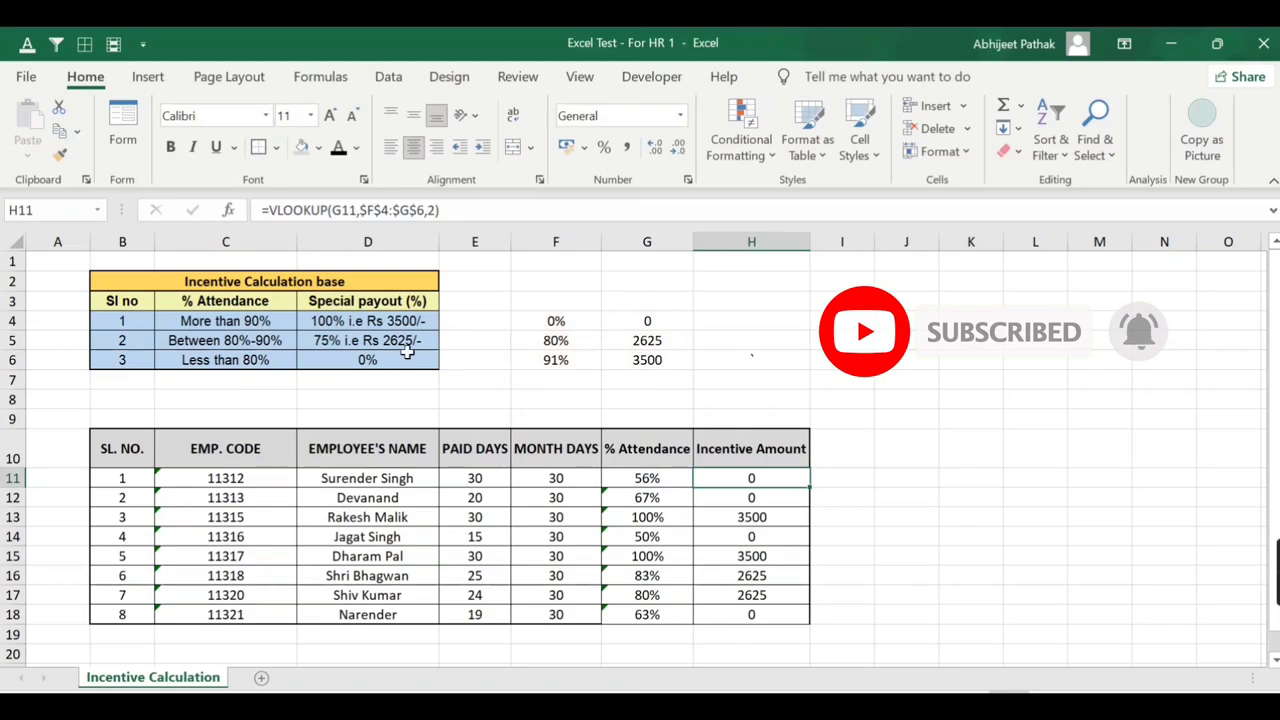